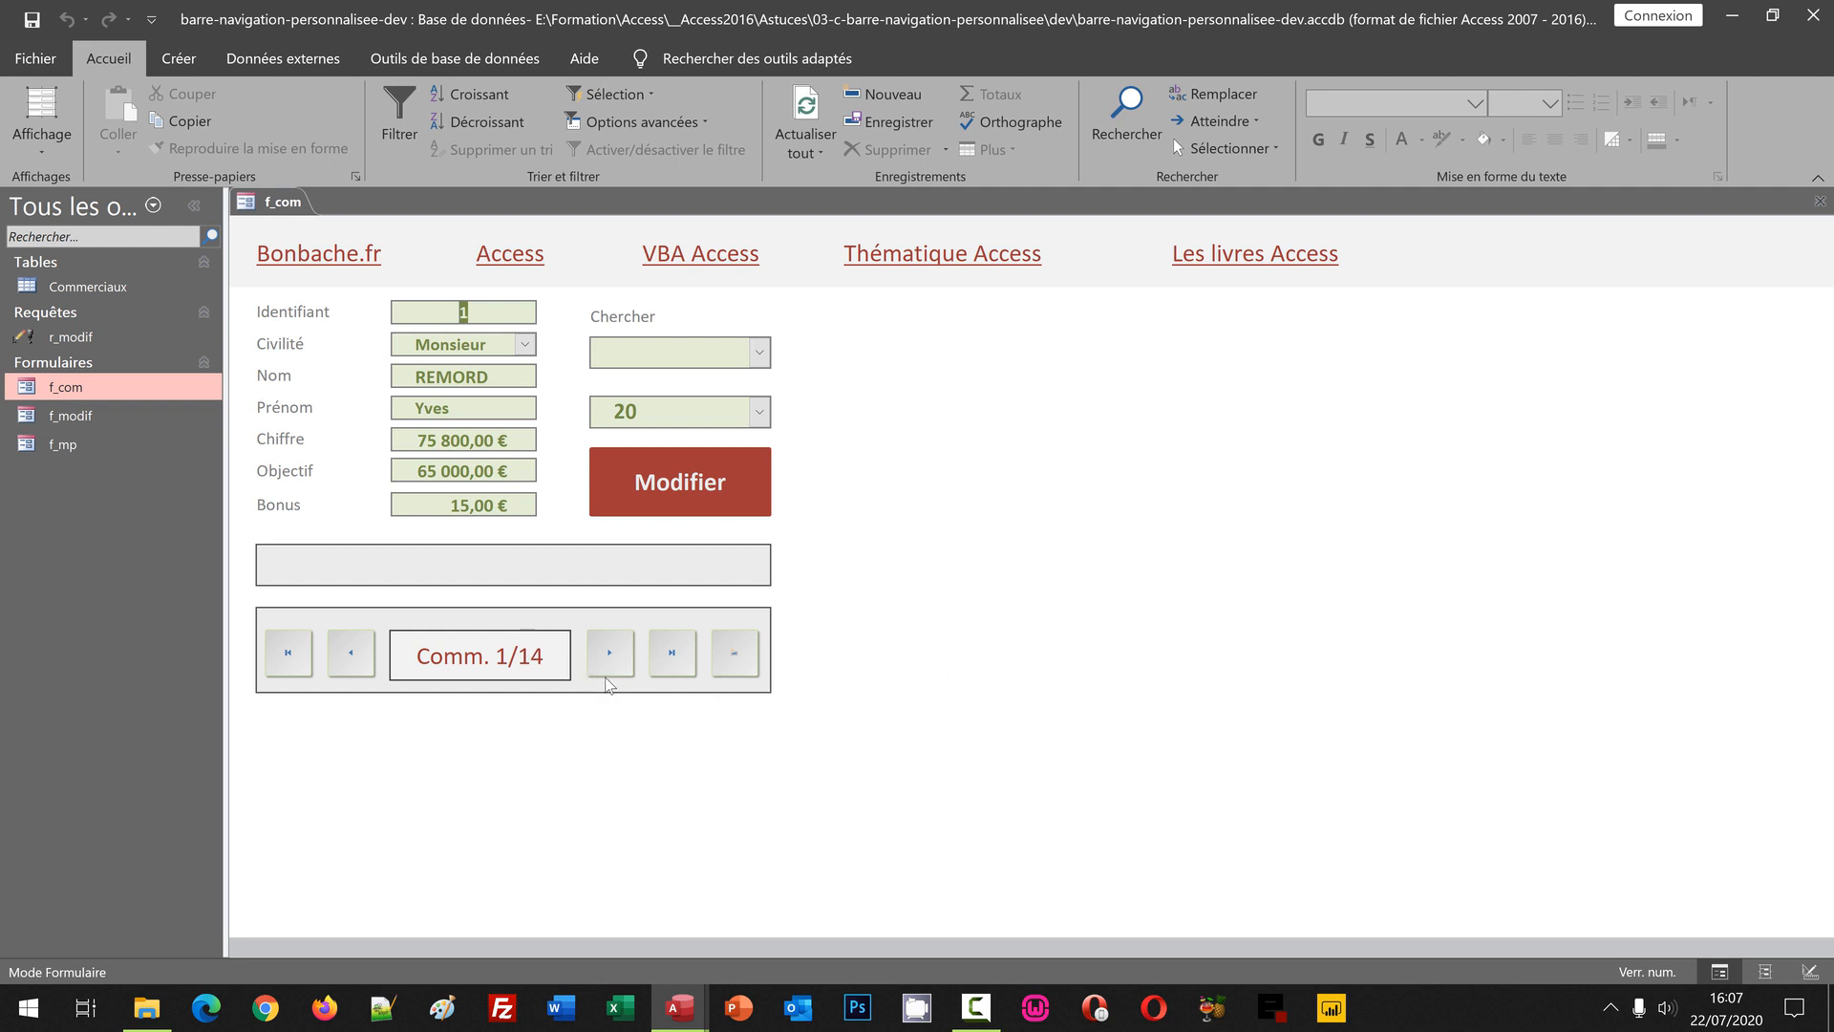
Browse forward to the fifth record and back to the third with the finished form's custom navigation bar
{"action": "left_click", "coordinate": [614, 663]}
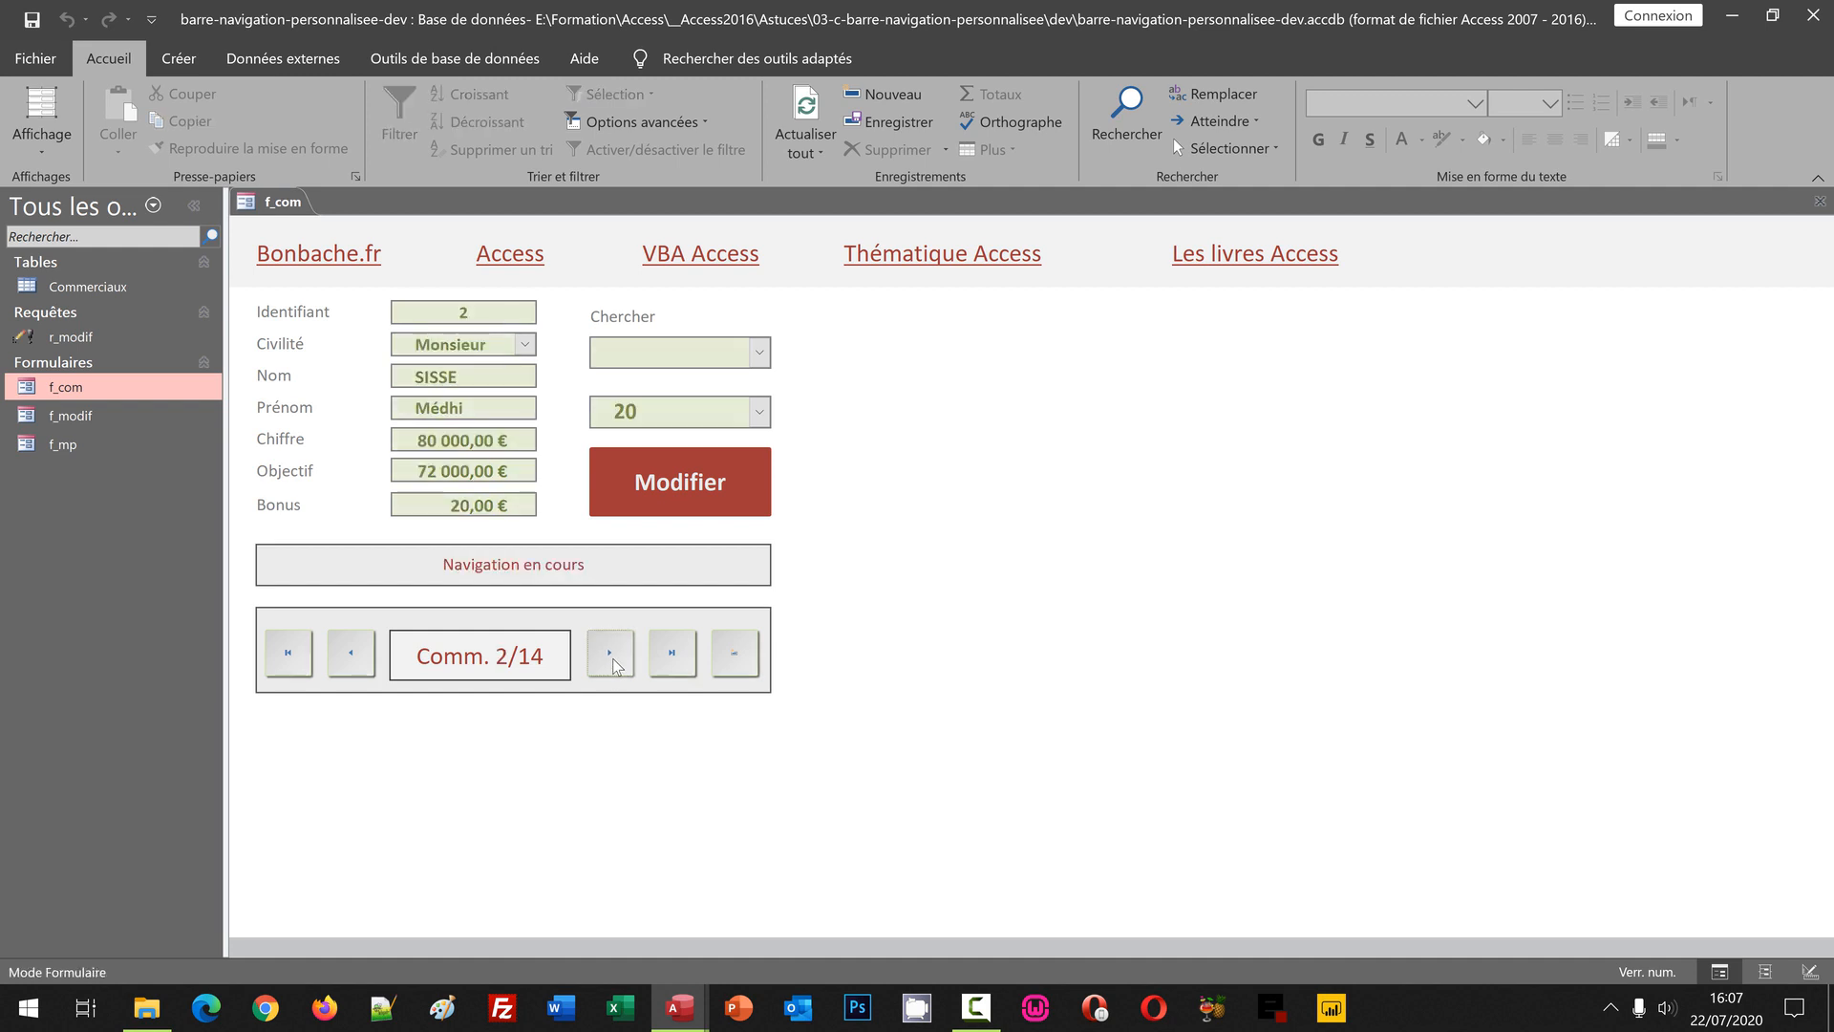
{"action": "left_click", "coordinate": [615, 663]}
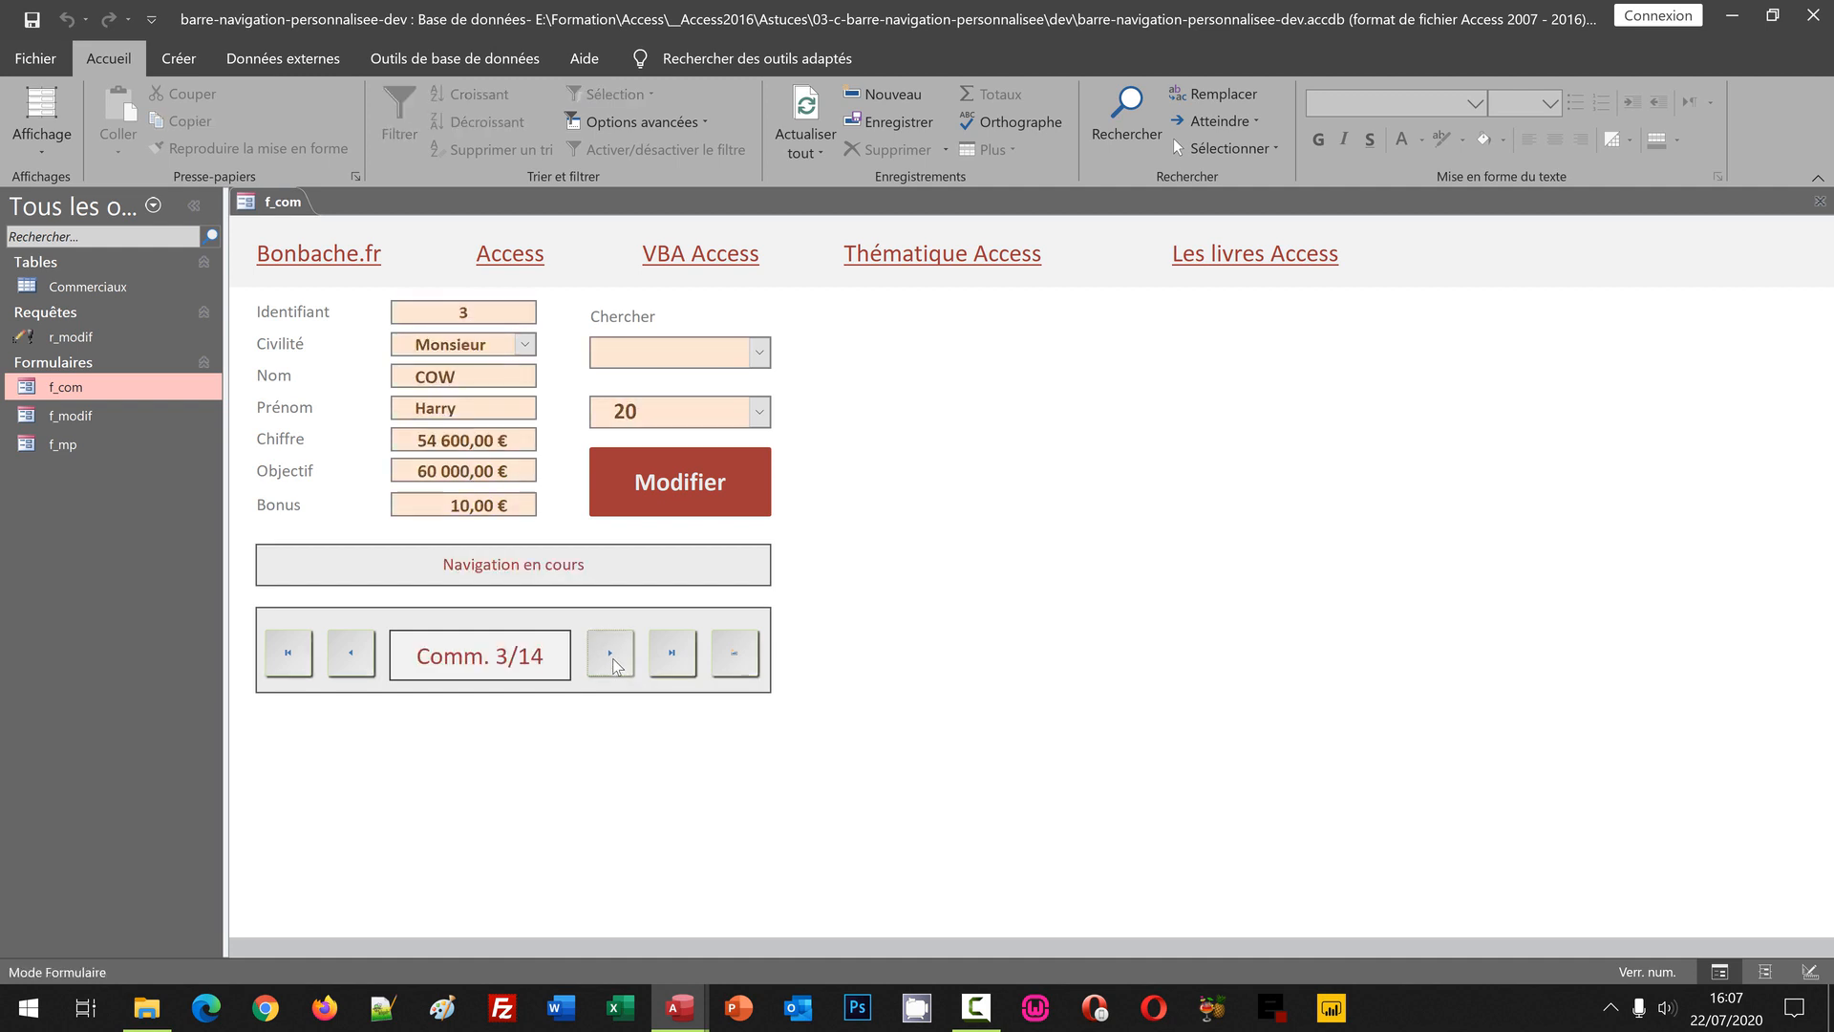
{"action": "left_click", "coordinate": [615, 663]}
{"action": "left_click", "coordinate": [615, 663]}
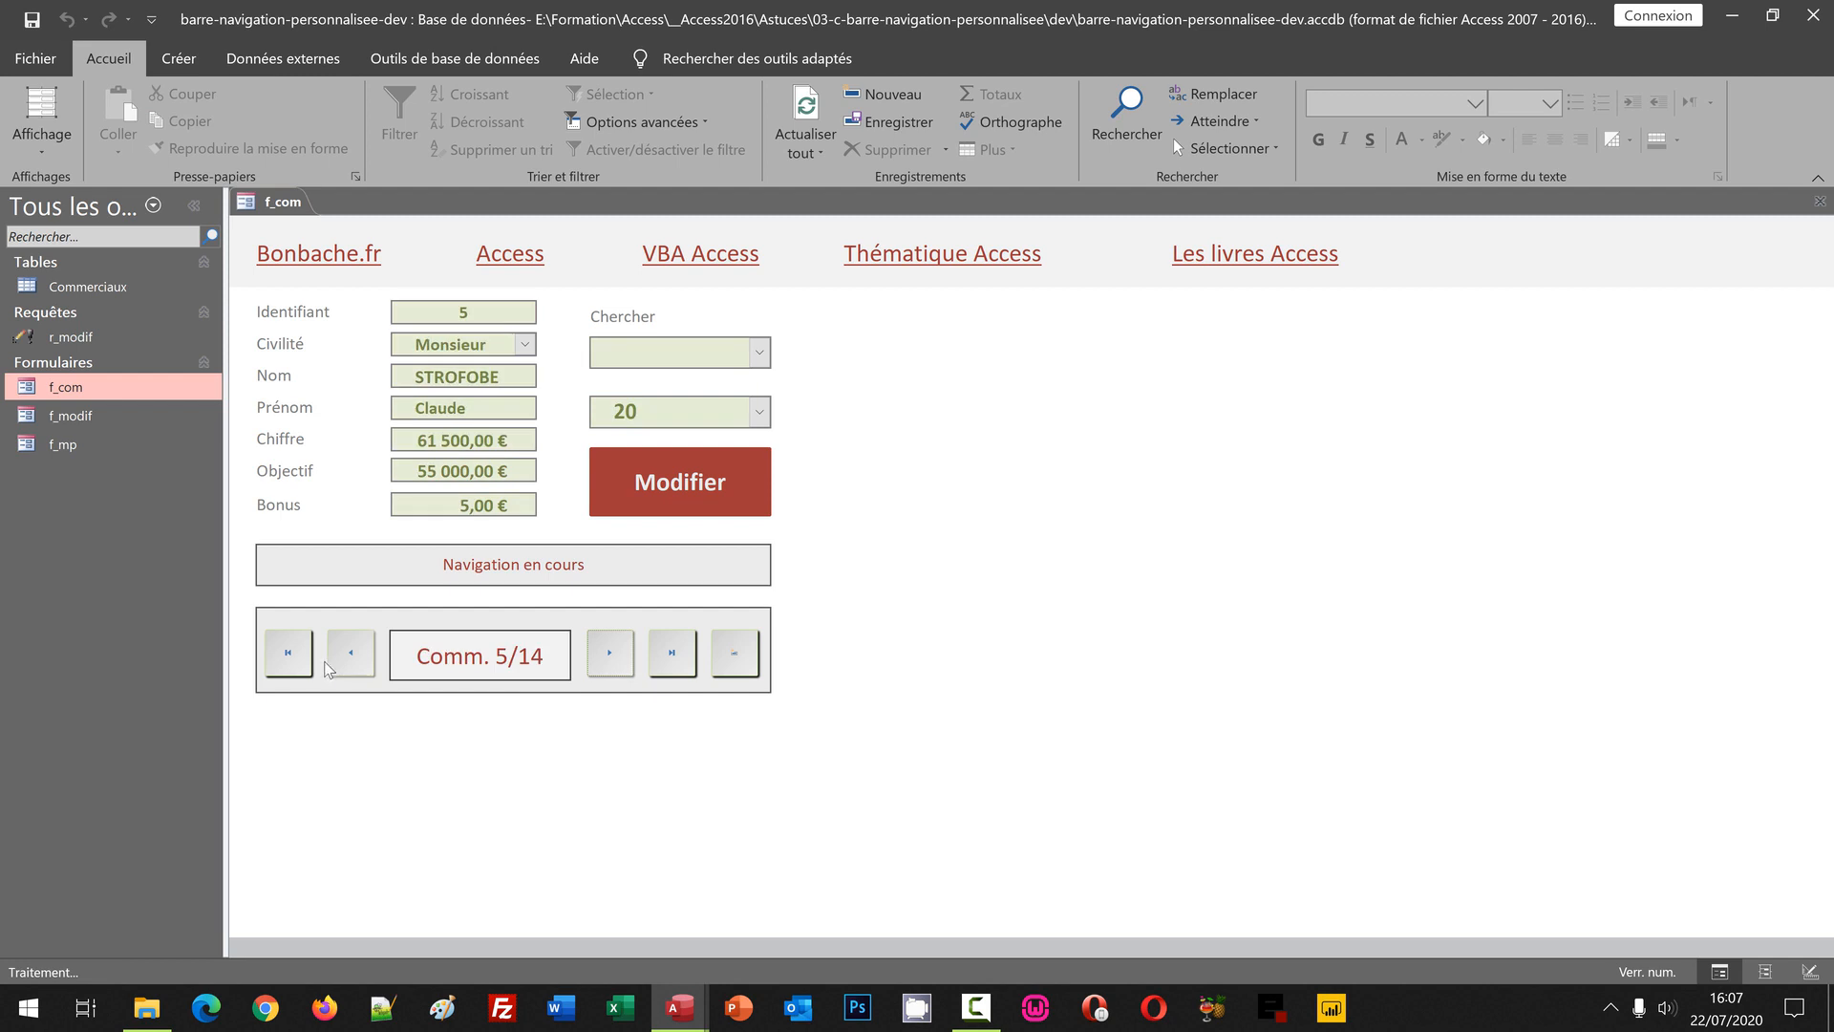
{"action": "left_click", "coordinate": [356, 666]}
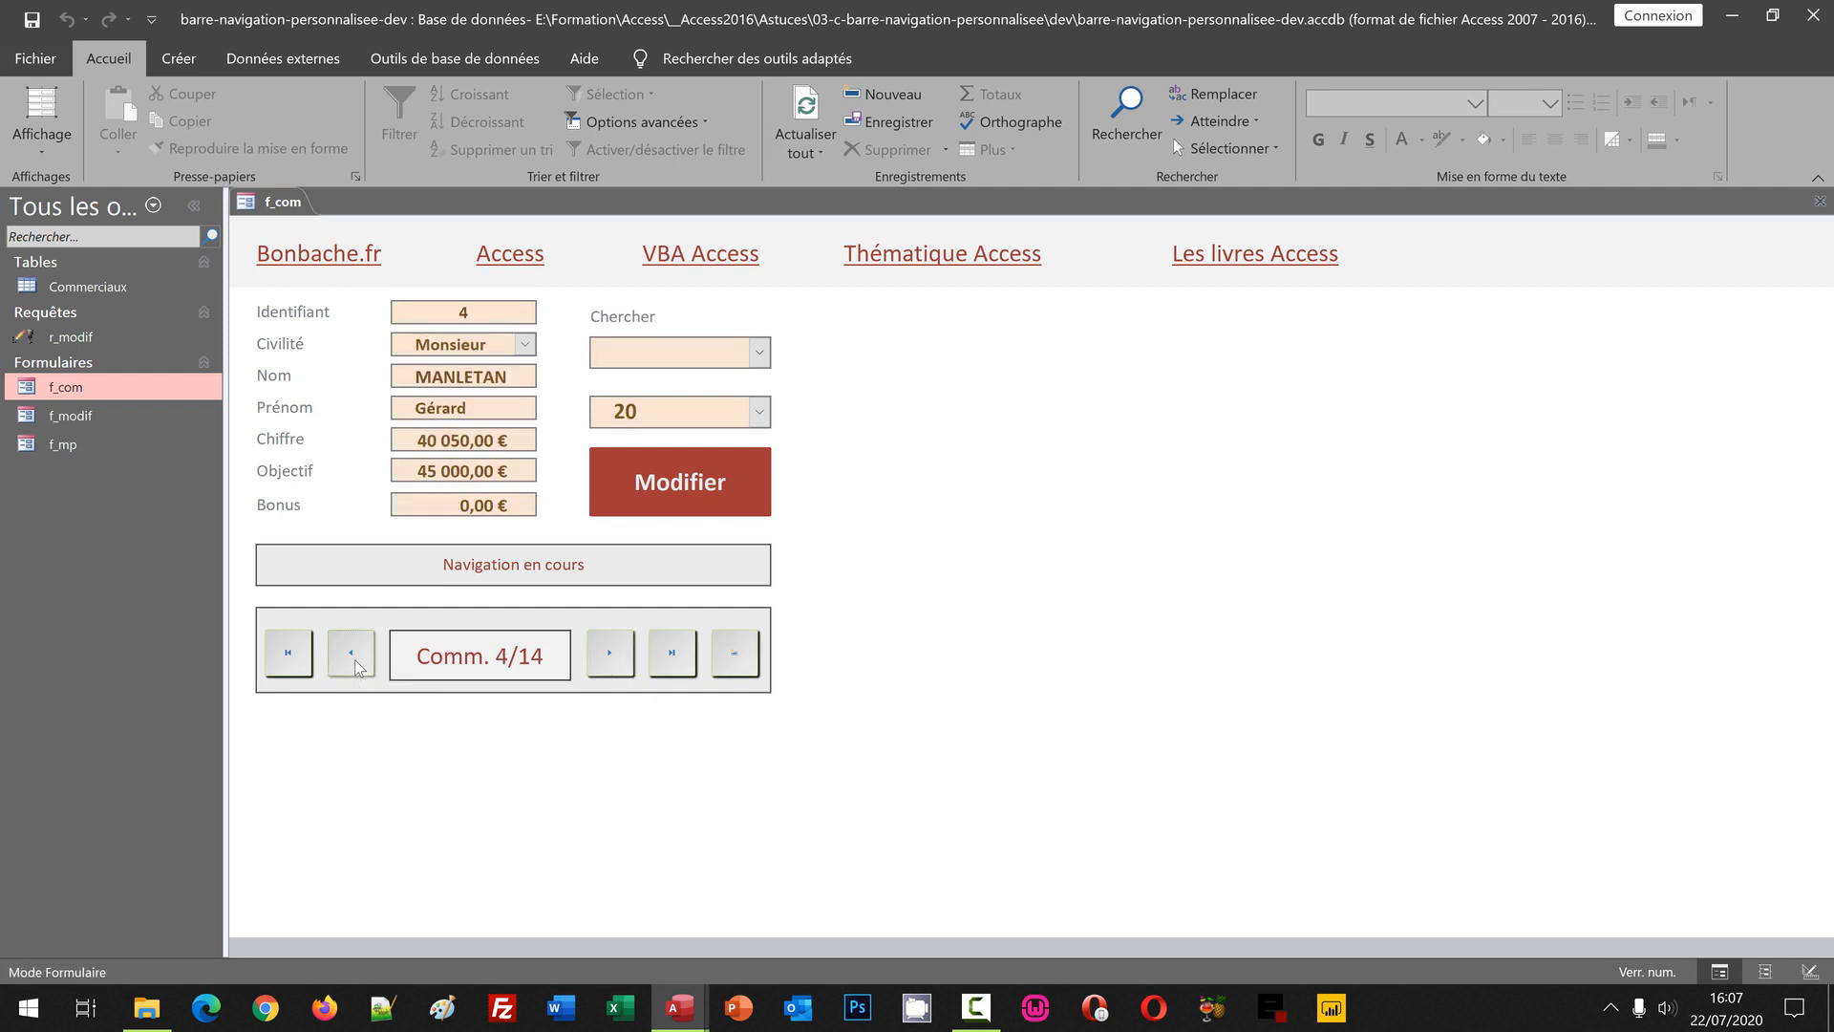
{"action": "left_click", "coordinate": [352, 659]}
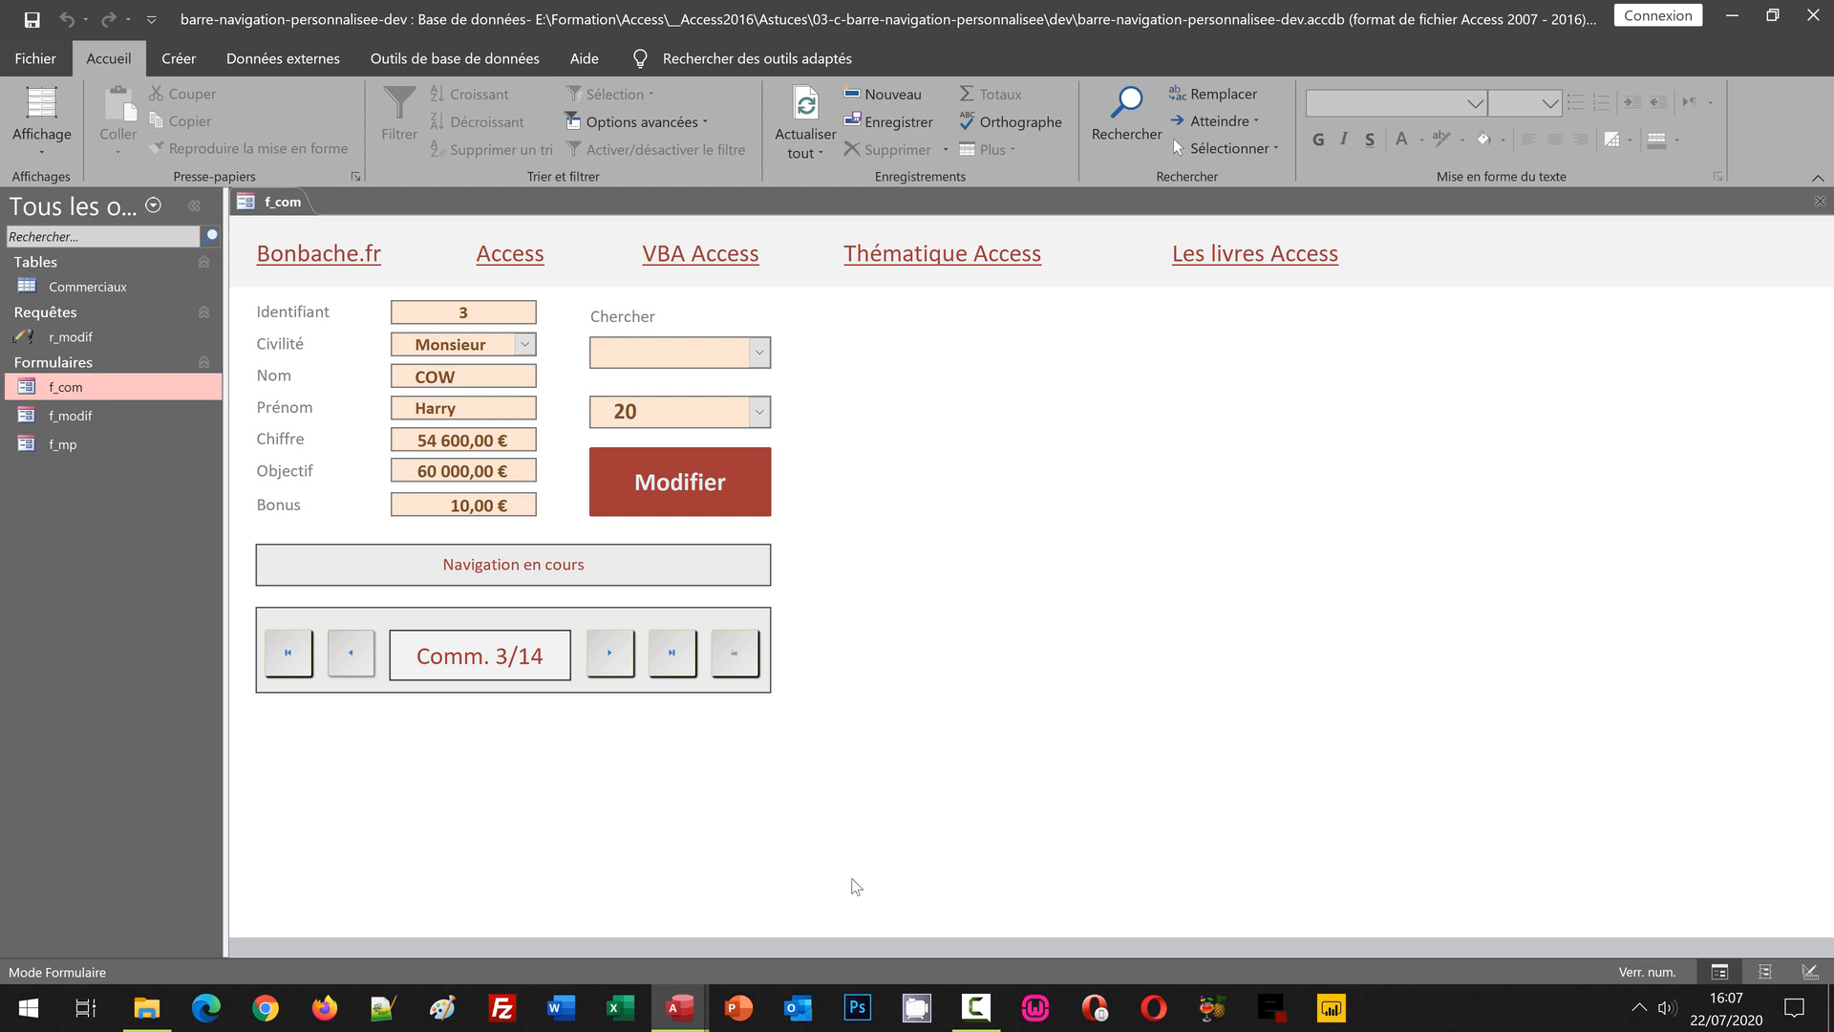
Switch to the barre-navigation-personnalisee database and open the f_com form
{"action": "mouse_move", "coordinate": [678, 1012]}
{"action": "left_click", "coordinate": [749, 920]}
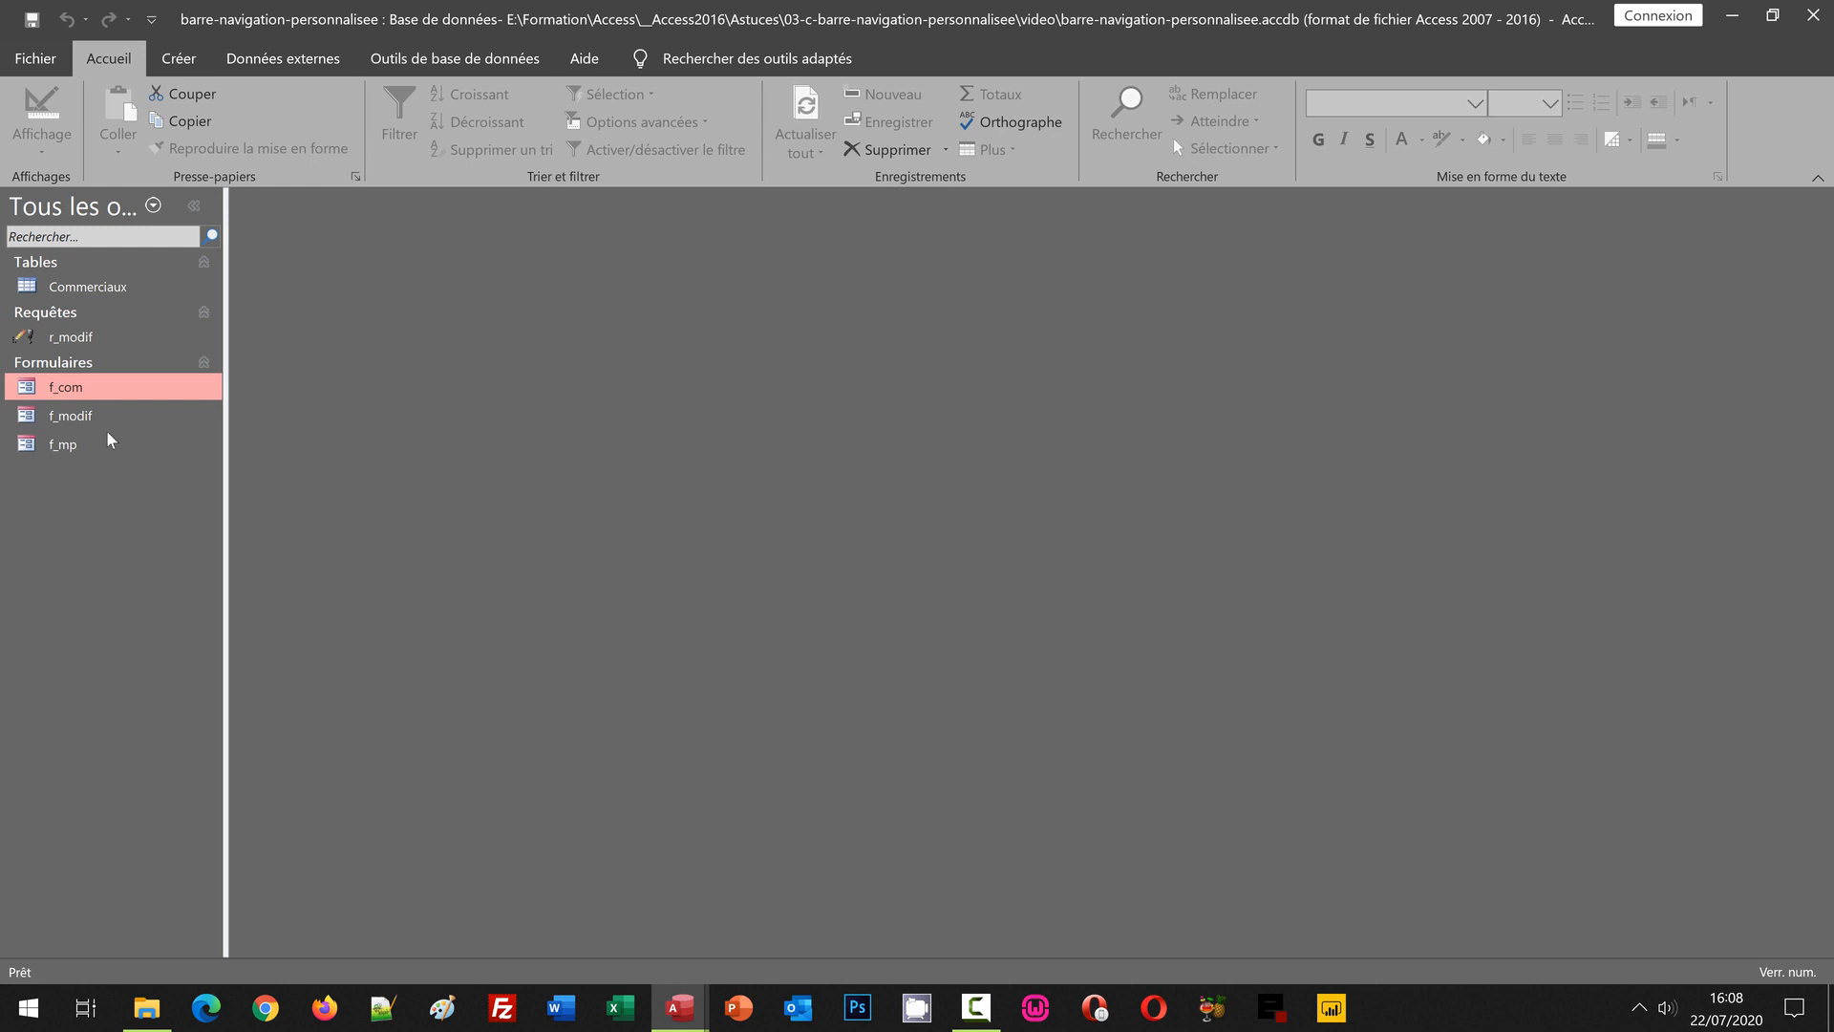
{"action": "double_click", "coordinate": [71, 387]}
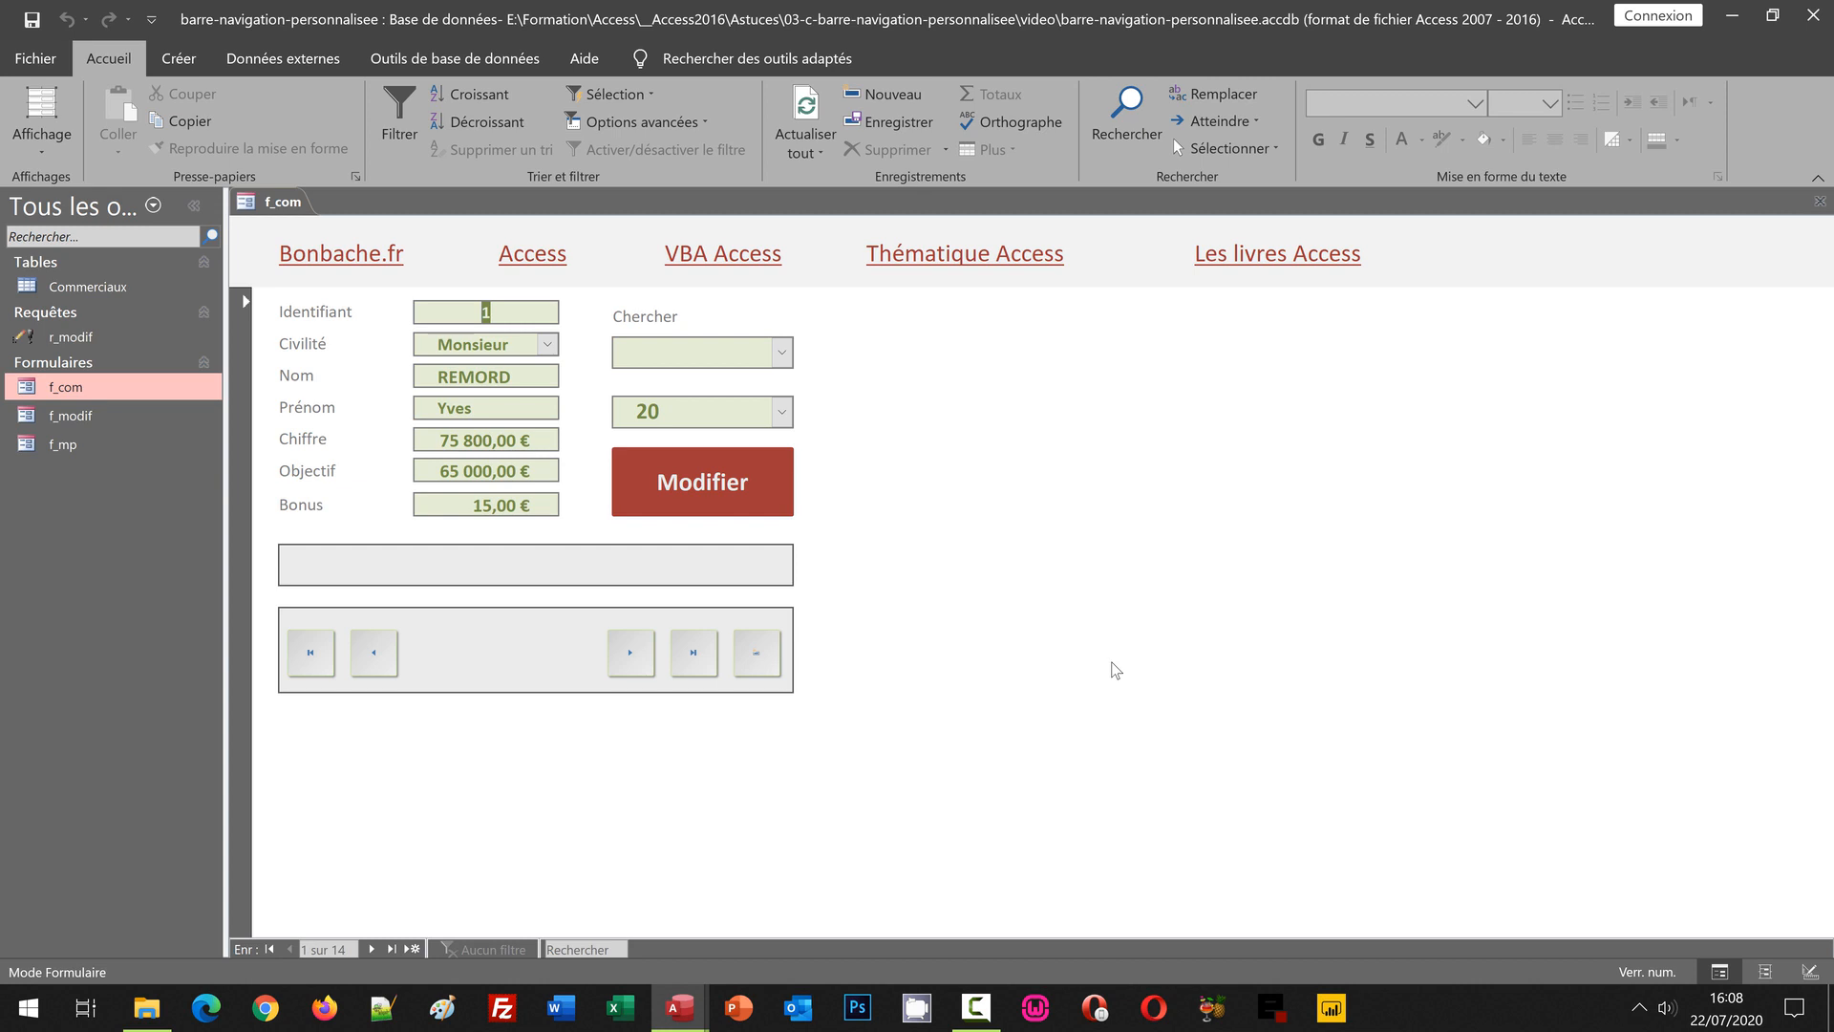
Test the form's next and previous record buttons, and look up a salesperson by surname in the Chercher list
{"action": "left_click", "coordinate": [629, 654]}
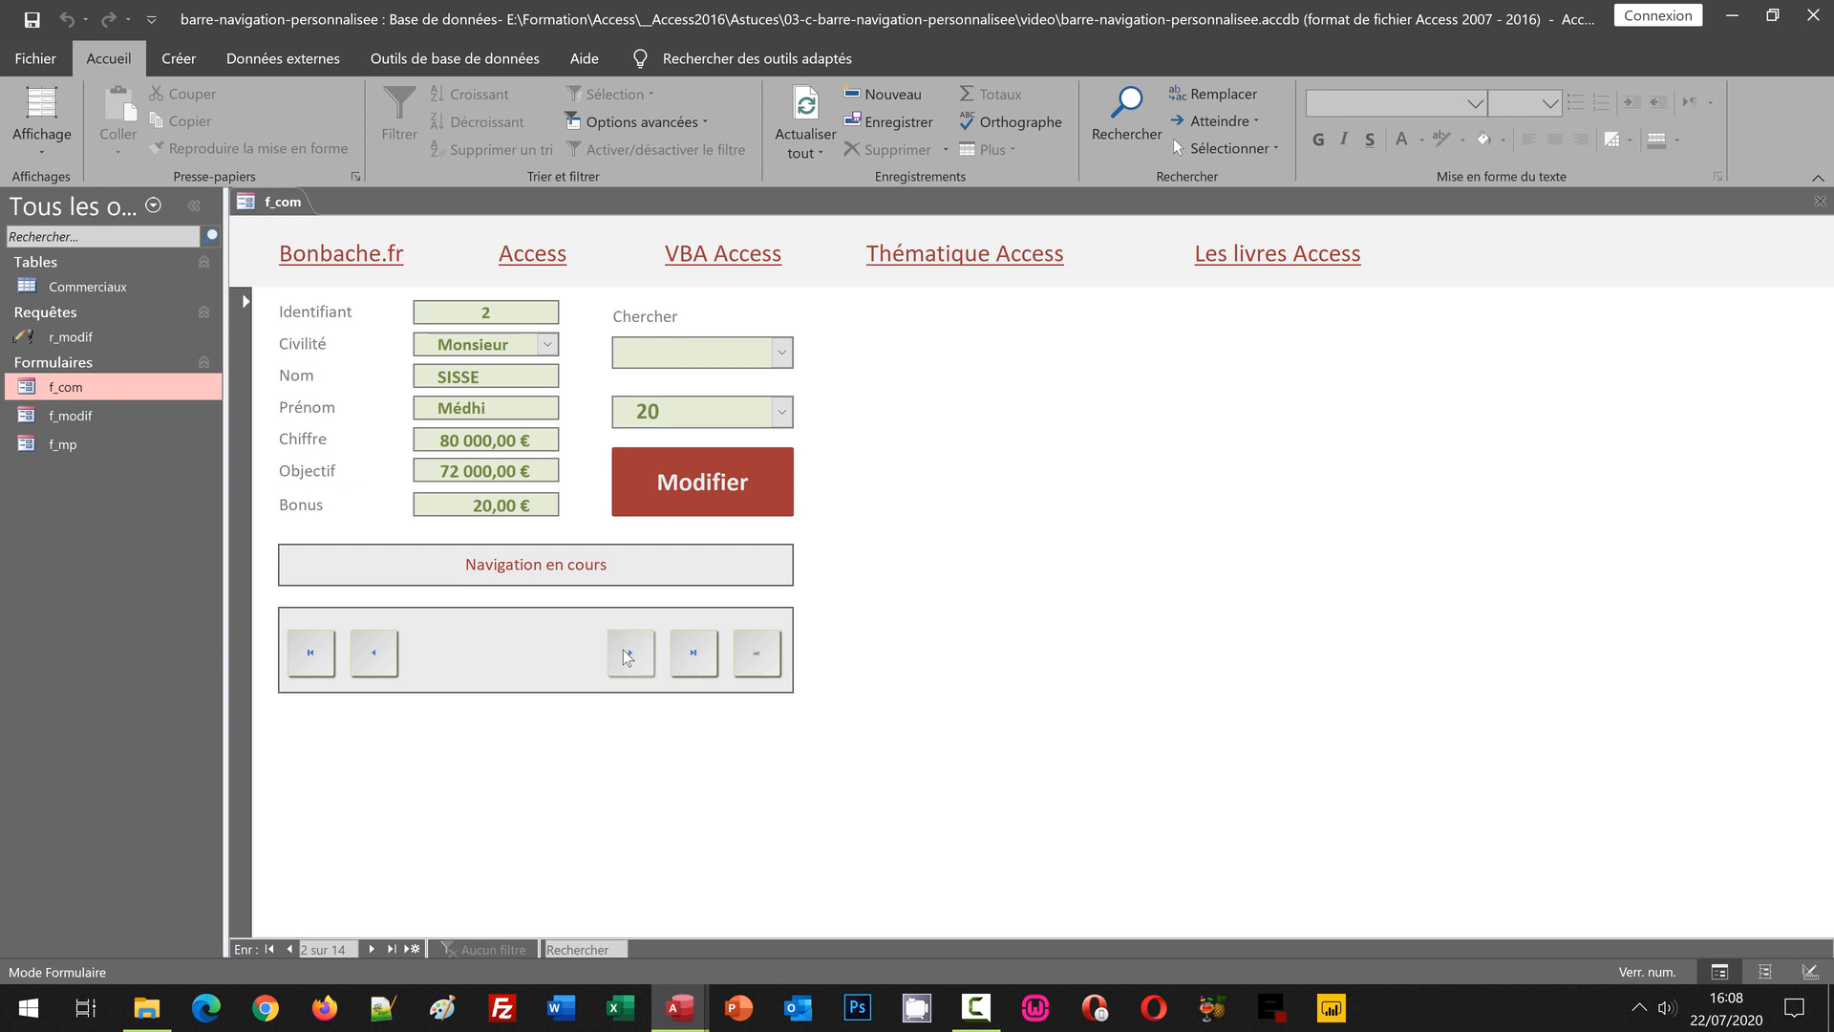
{"action": "left_click", "coordinate": [629, 653]}
{"action": "left_click", "coordinate": [628, 653]}
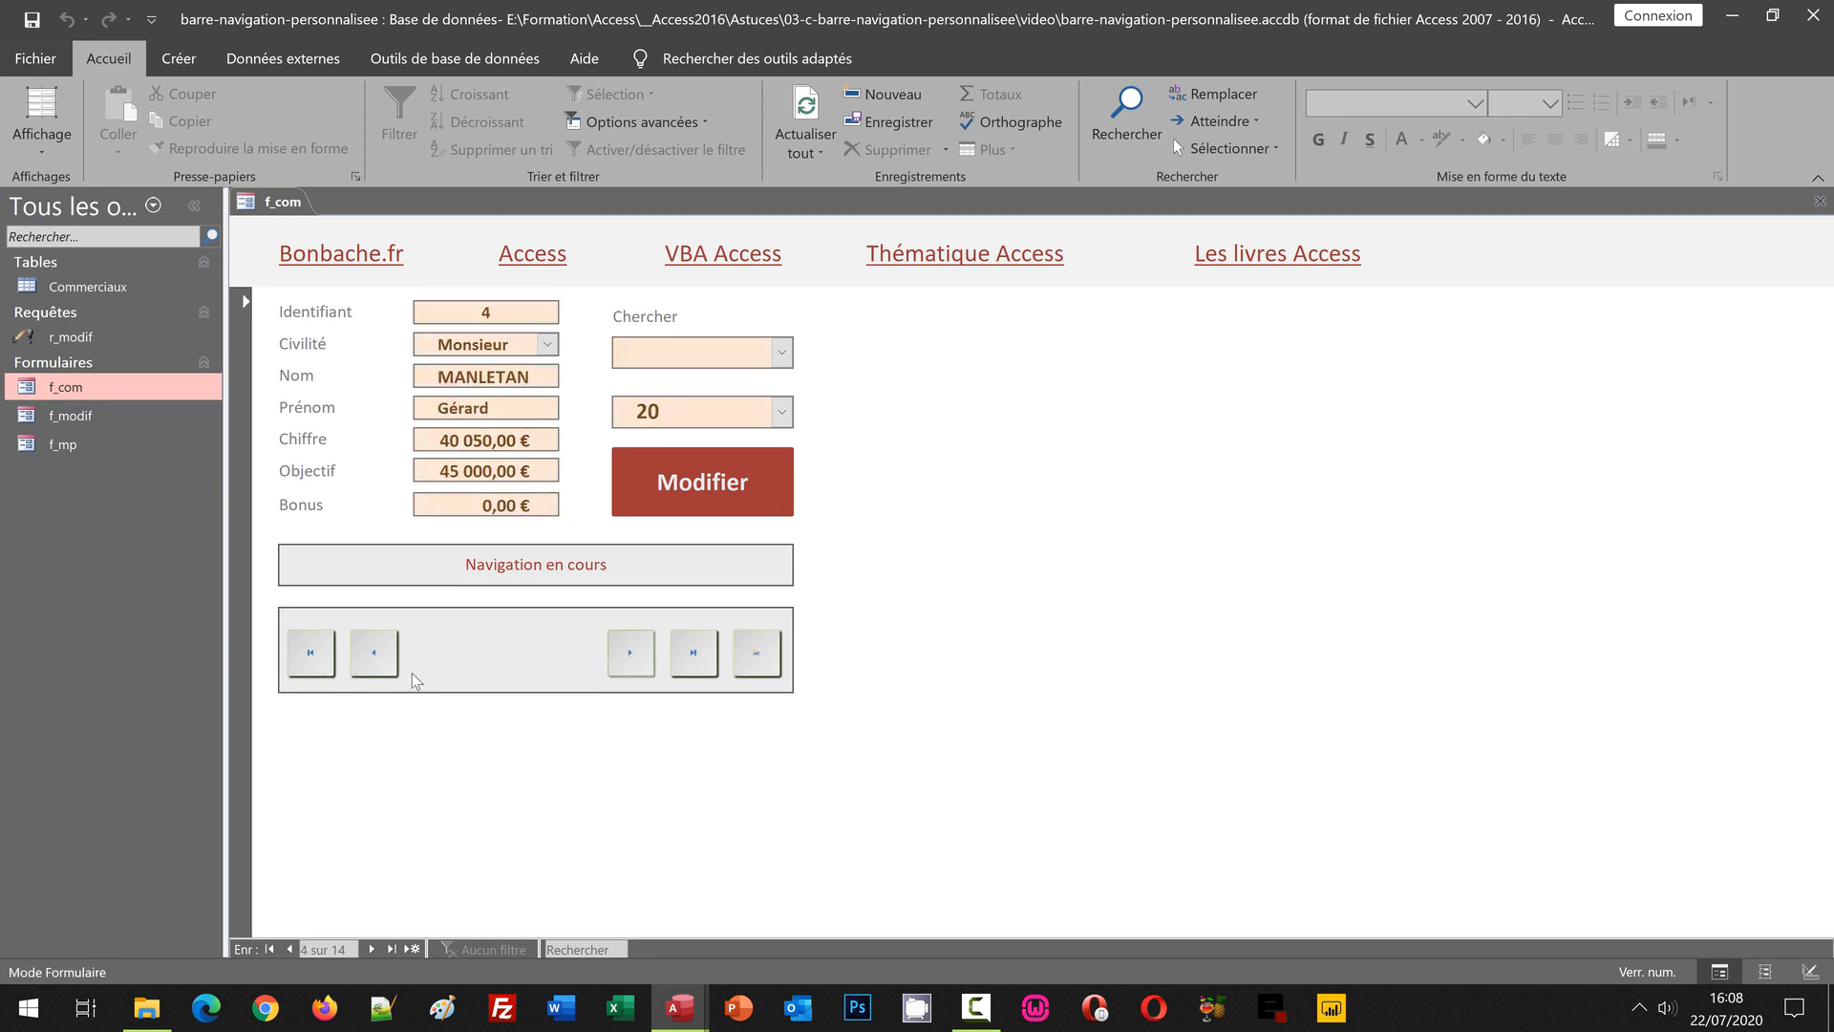
{"action": "left_click", "coordinate": [375, 658]}
{"action": "left_click", "coordinate": [382, 664]}
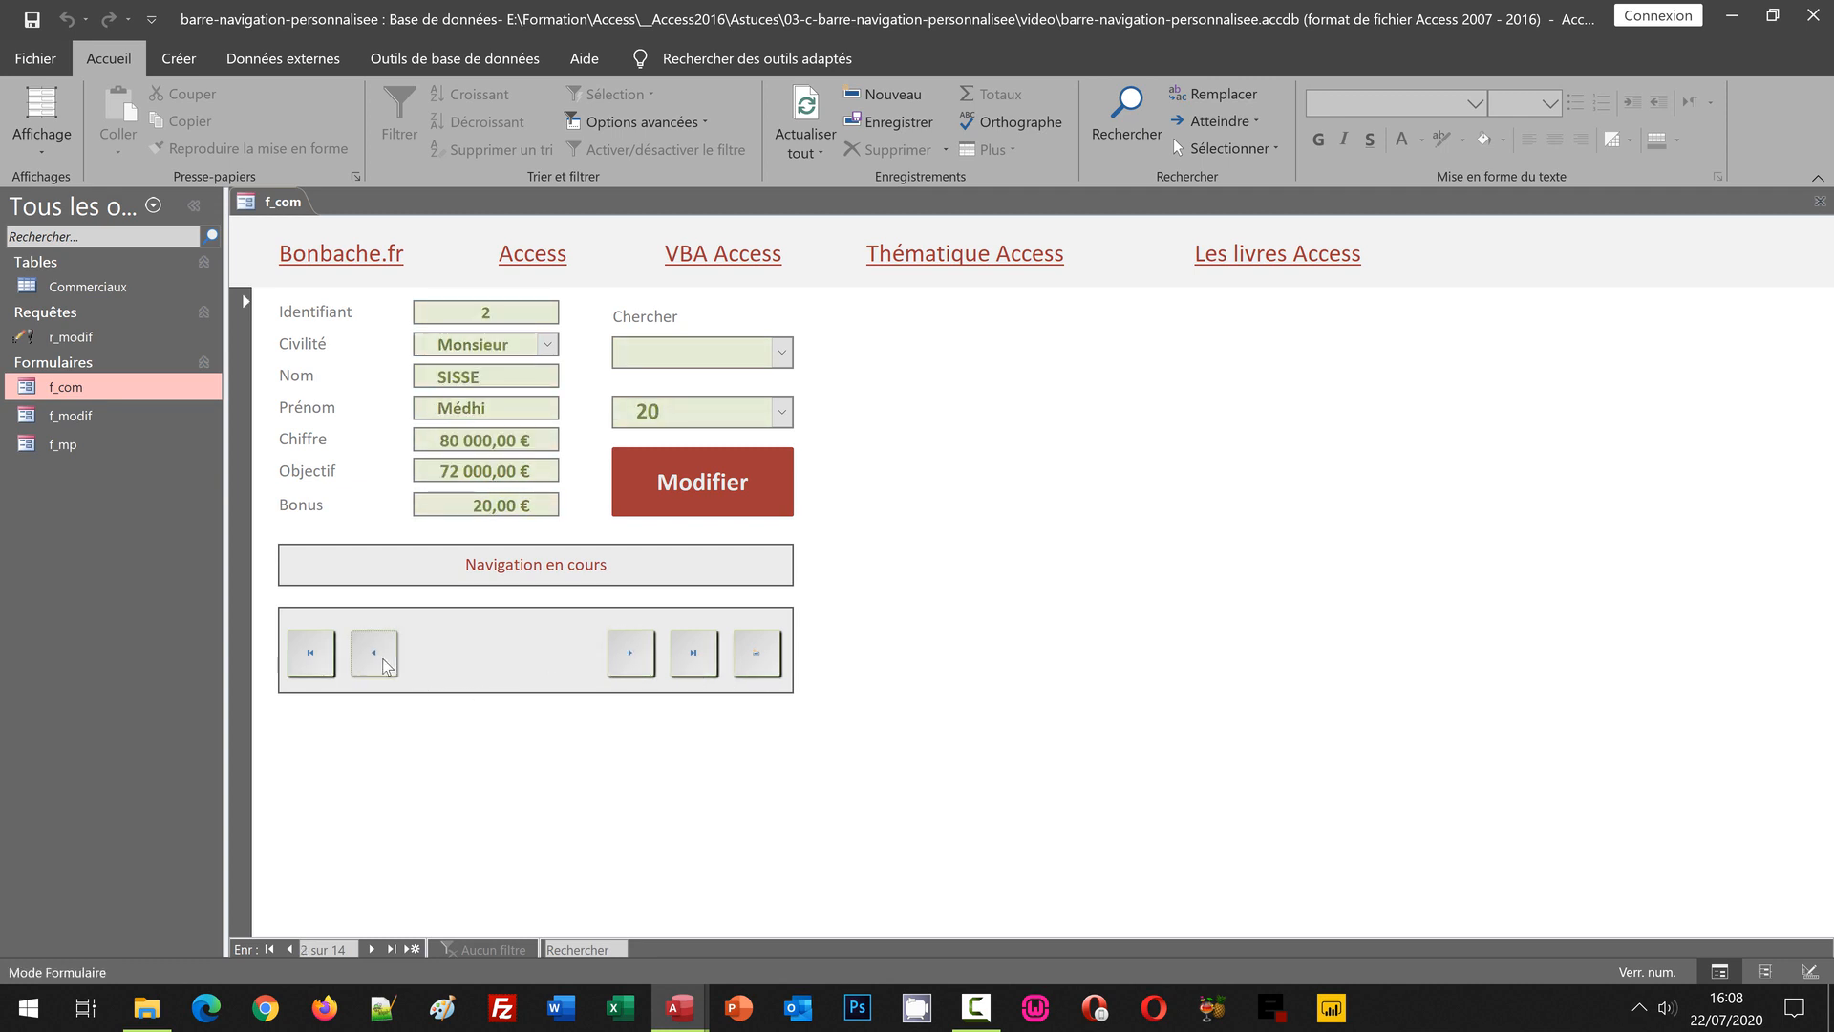
{"action": "left_click", "coordinate": [781, 352]}
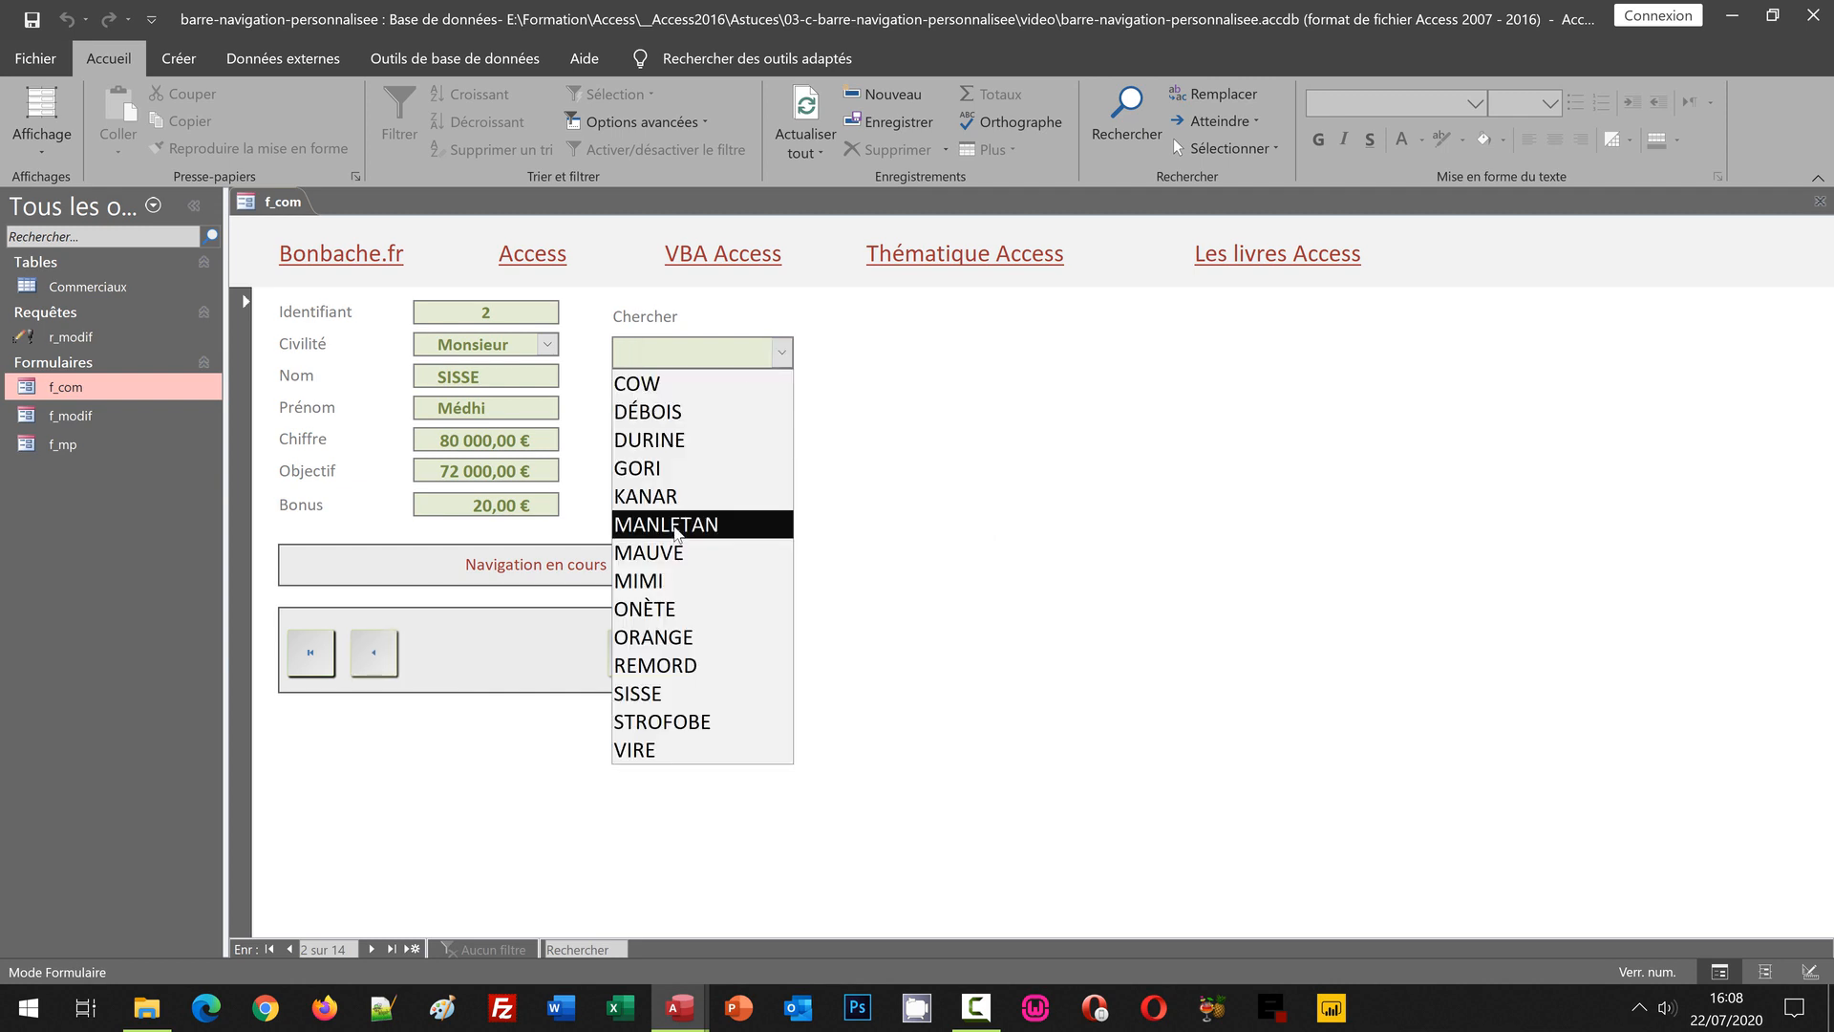
{"action": "left_click", "coordinate": [674, 533]}
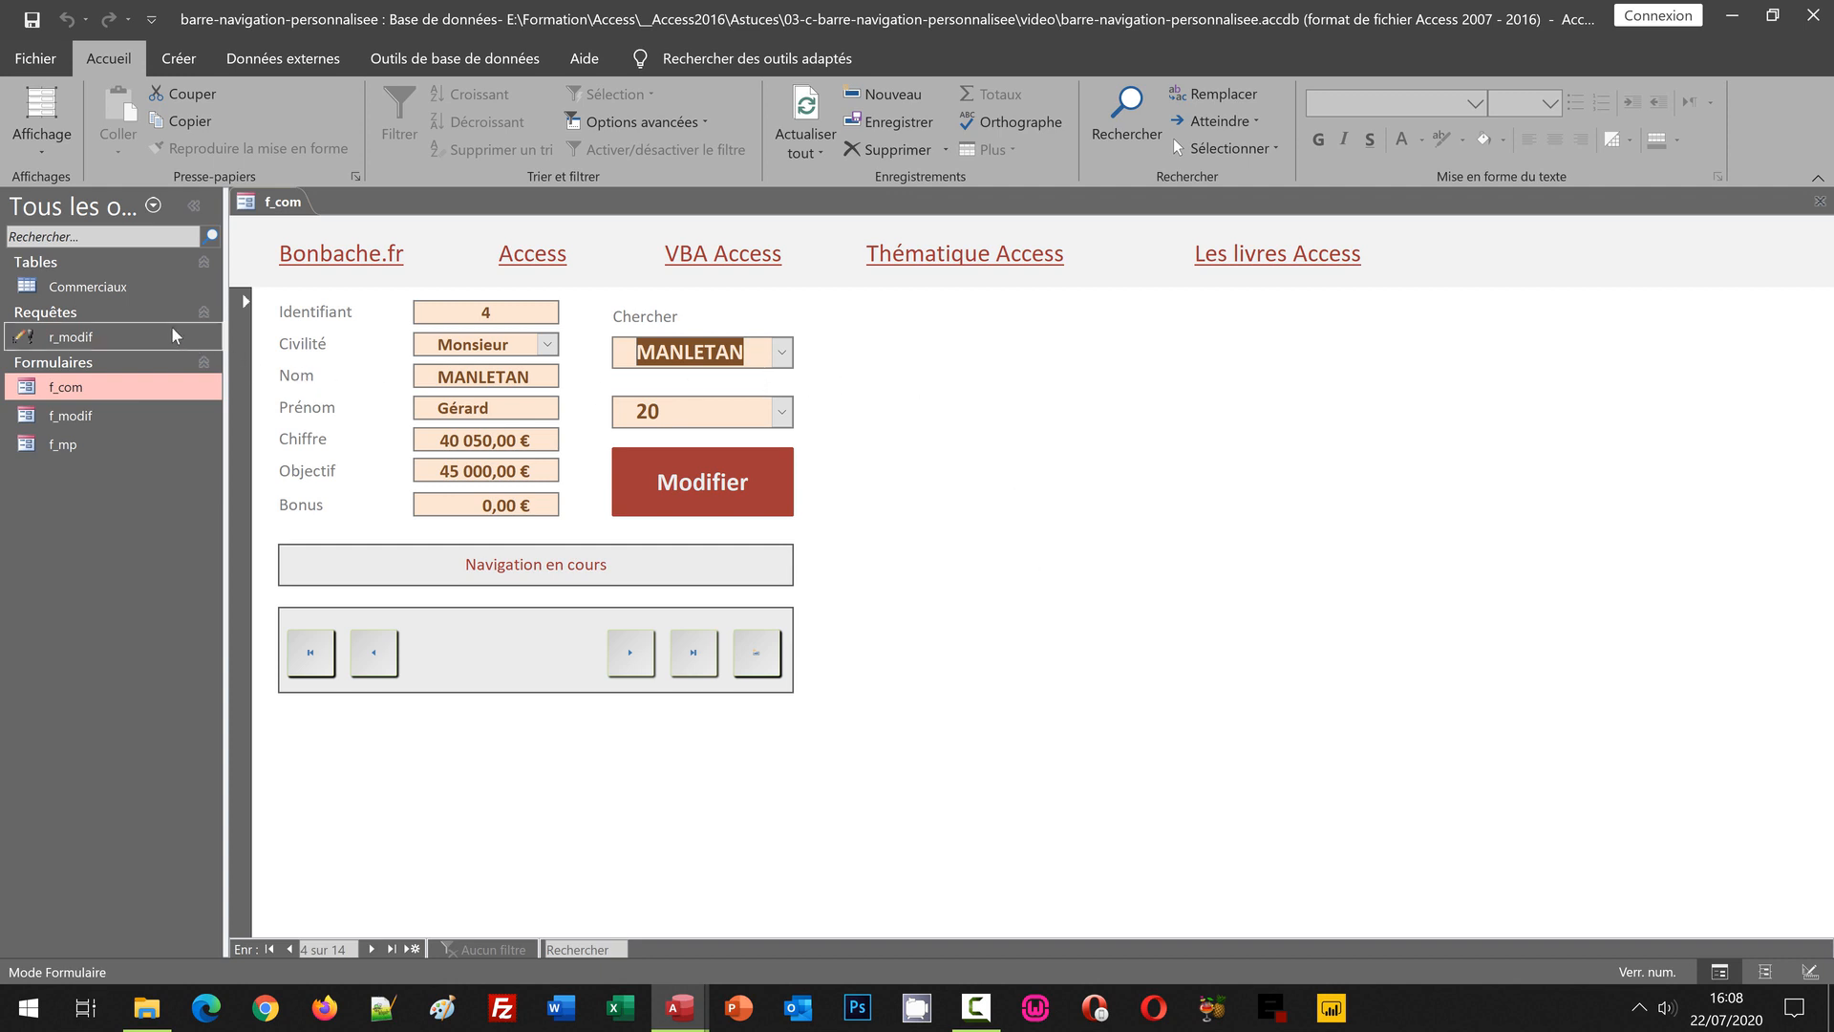
Display f_com in design mode and draw a text box between the previous and next record buttons
{"action": "left_click", "coordinate": [54, 153]}
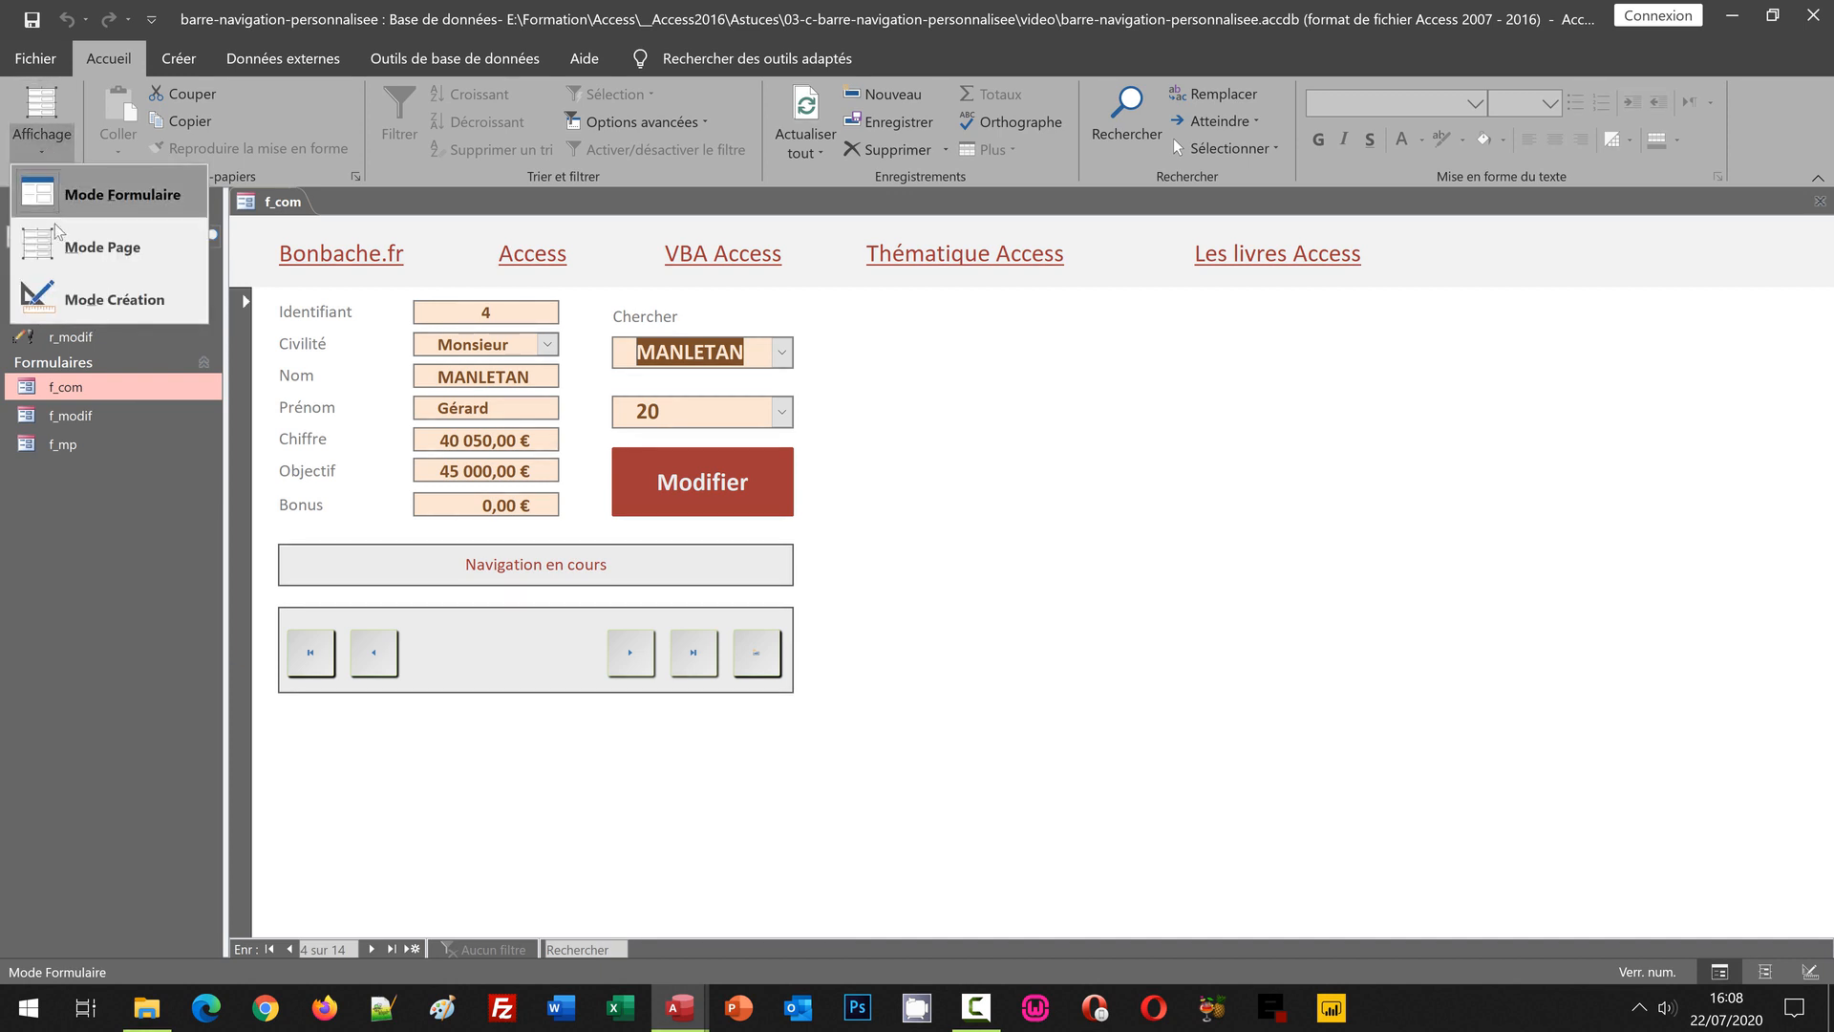
{"action": "left_click", "coordinate": [113, 299]}
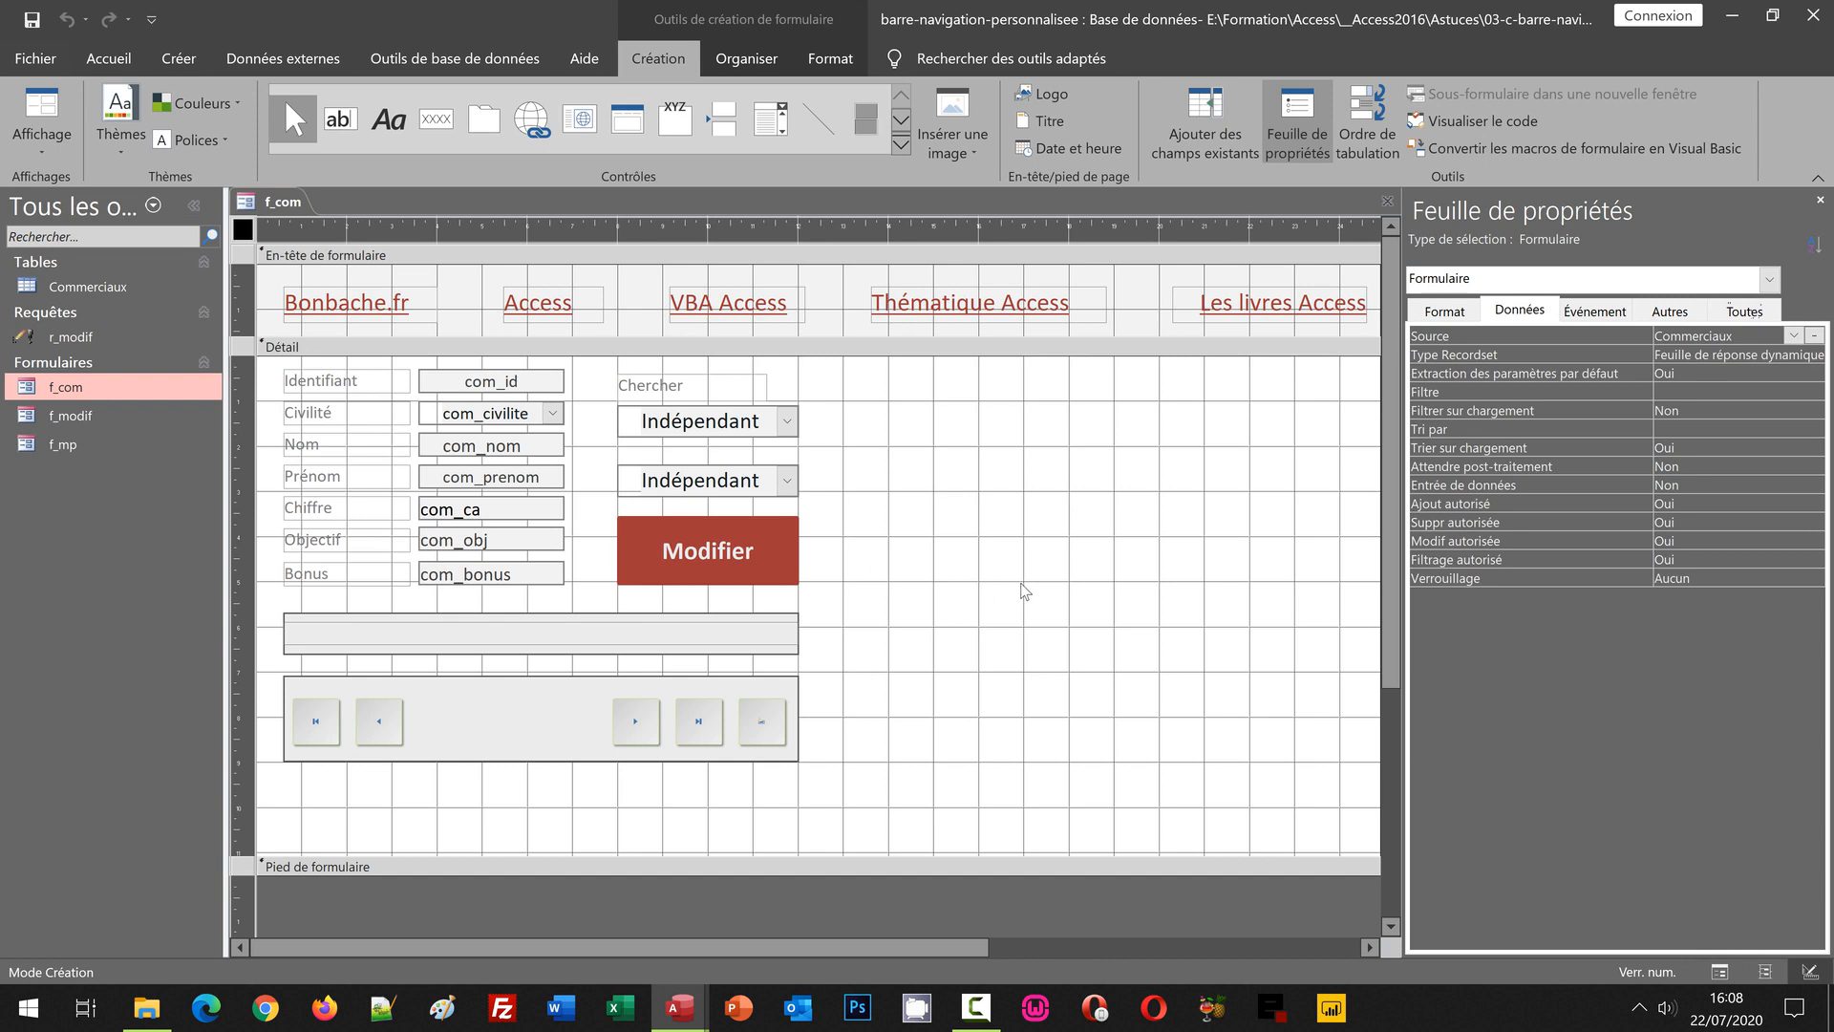
{"action": "left_click", "coordinate": [1024, 590]}
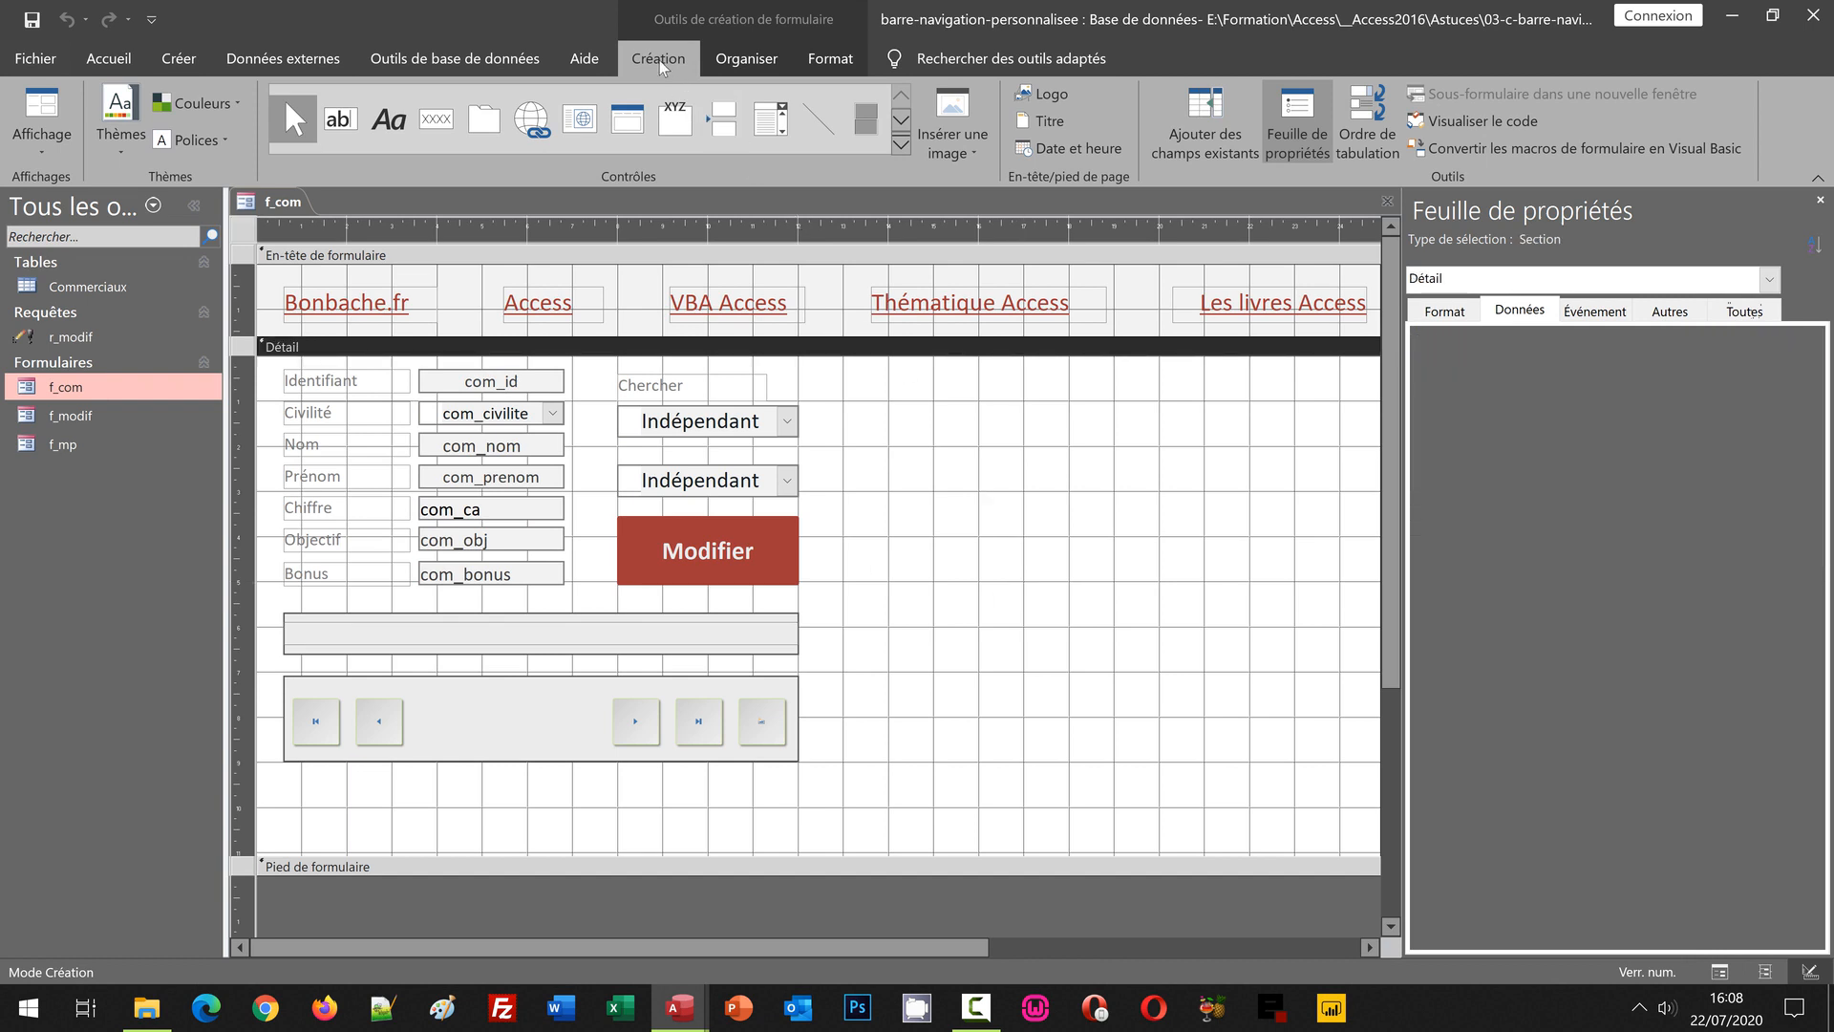
{"action": "left_click", "coordinate": [350, 131]}
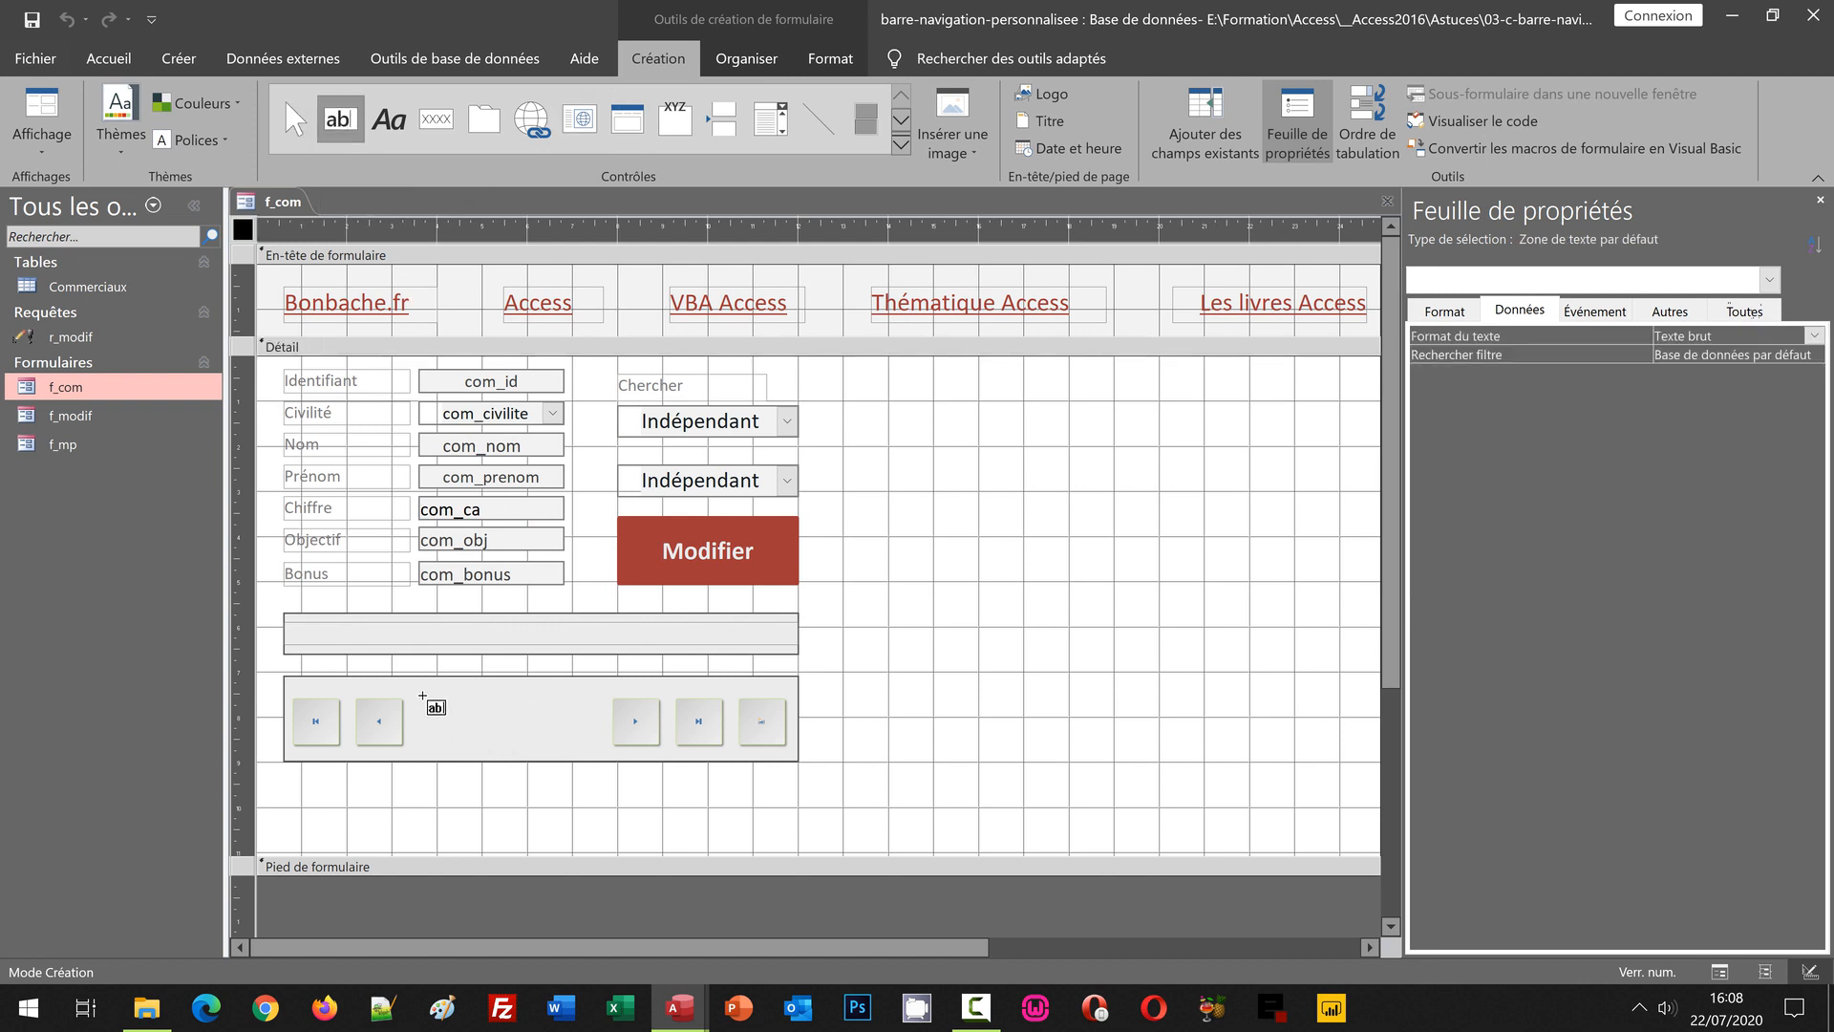
{"action": "mouse_move", "coordinate": [424, 694]}
{"action": "left_mouse_down"}
{"action": "mouse_move", "coordinate": [521, 745]}
{"action": "mouse_move", "coordinate": [597, 744]}
{"action": "left_mouse_up"}
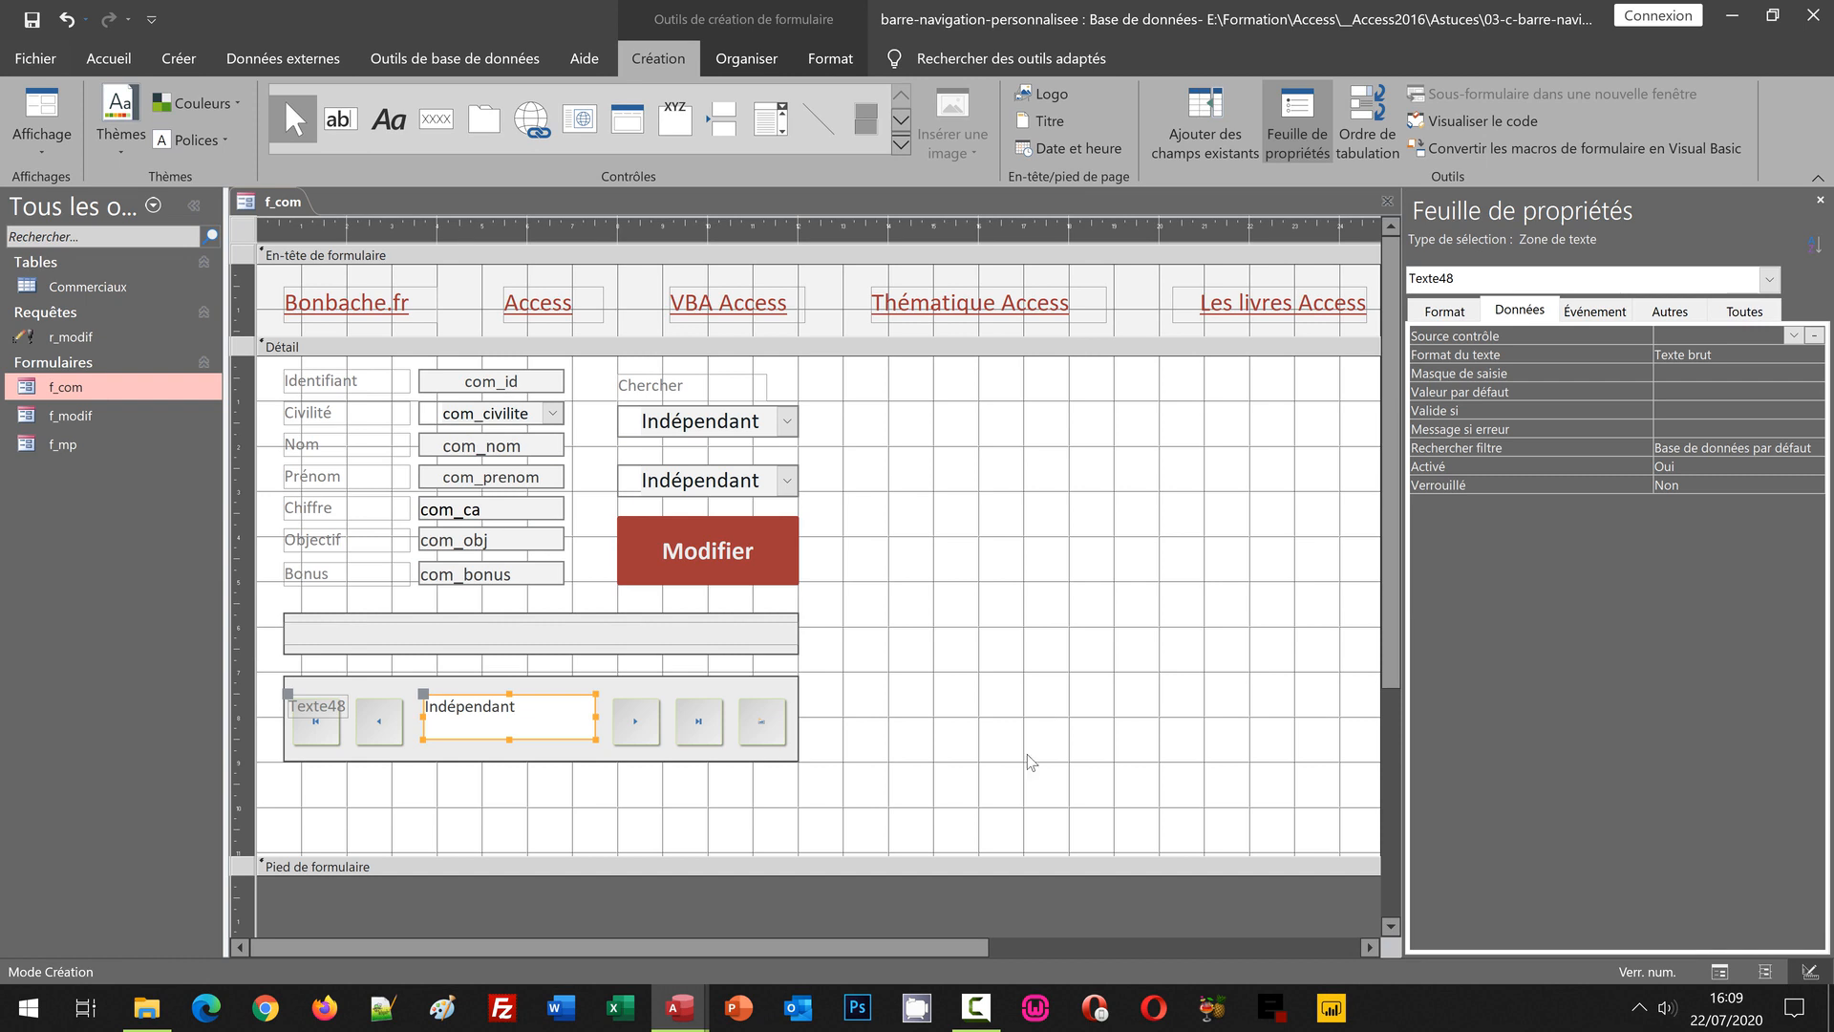
Delete the new text box's attached label and slightly increase the text box's height
{"action": "left_click", "coordinate": [325, 711]}
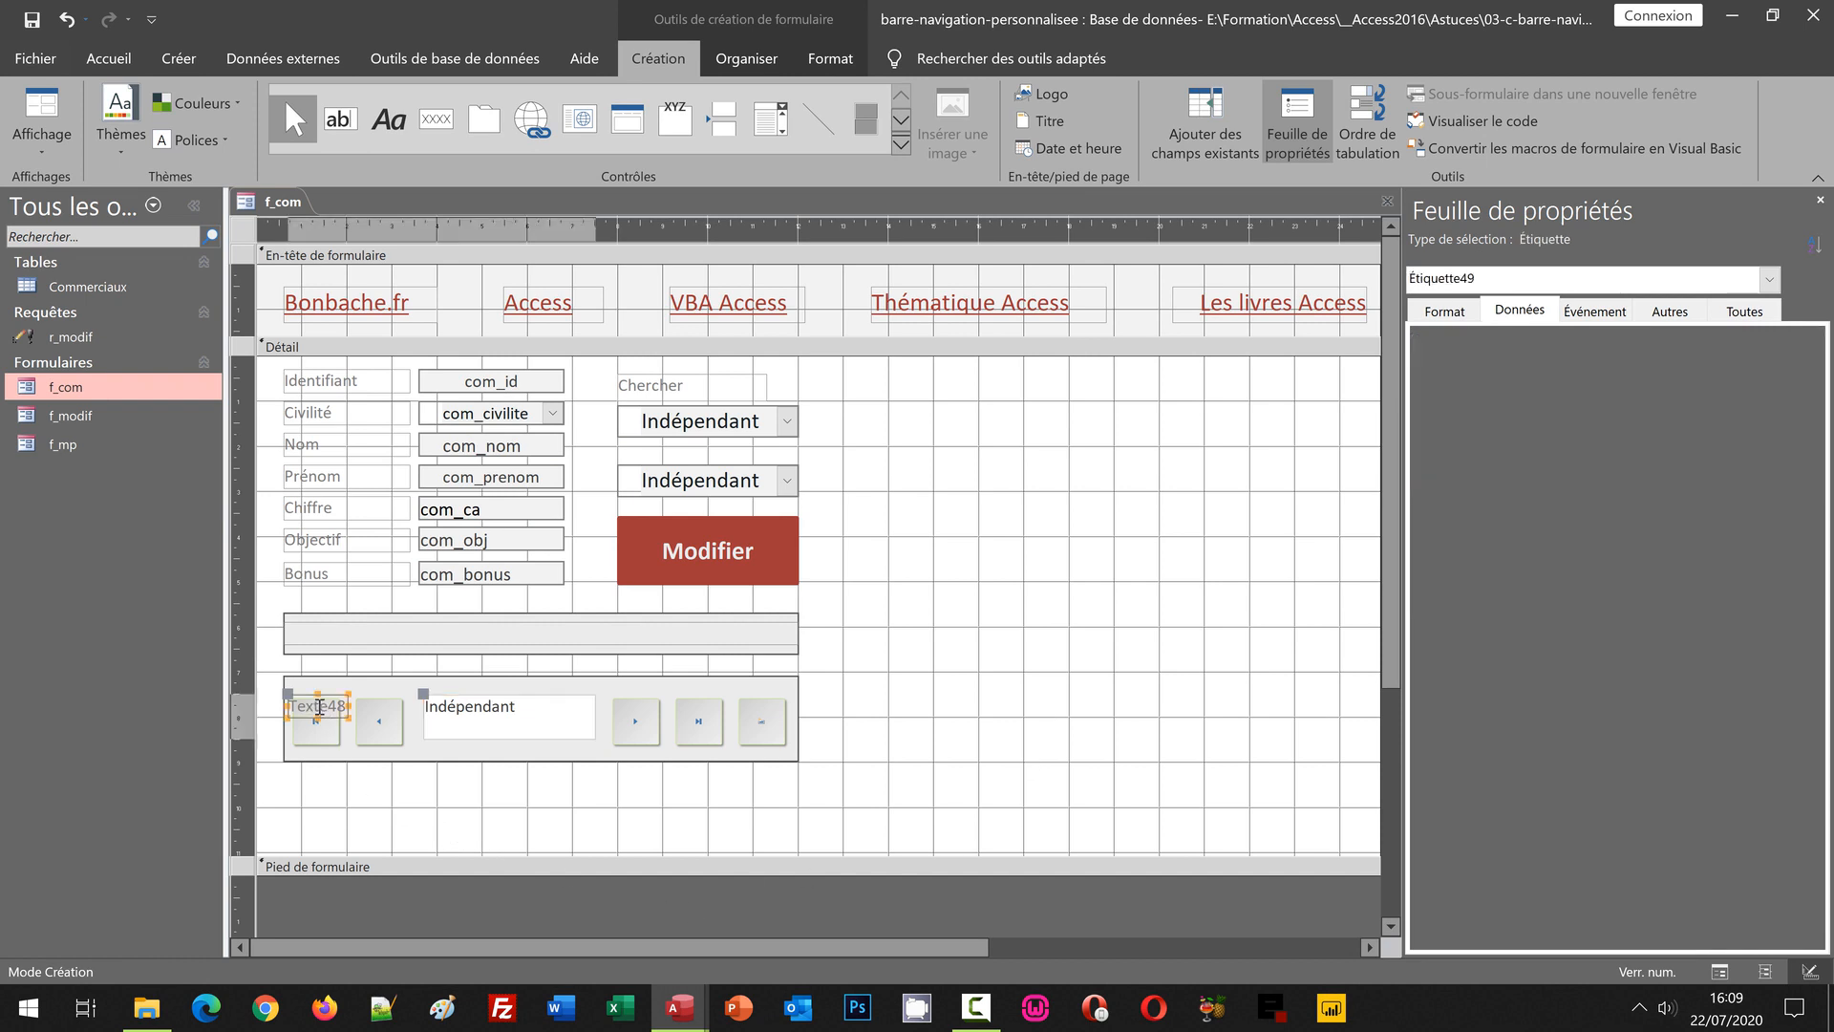
{"action": "key", "text": "Delete"}
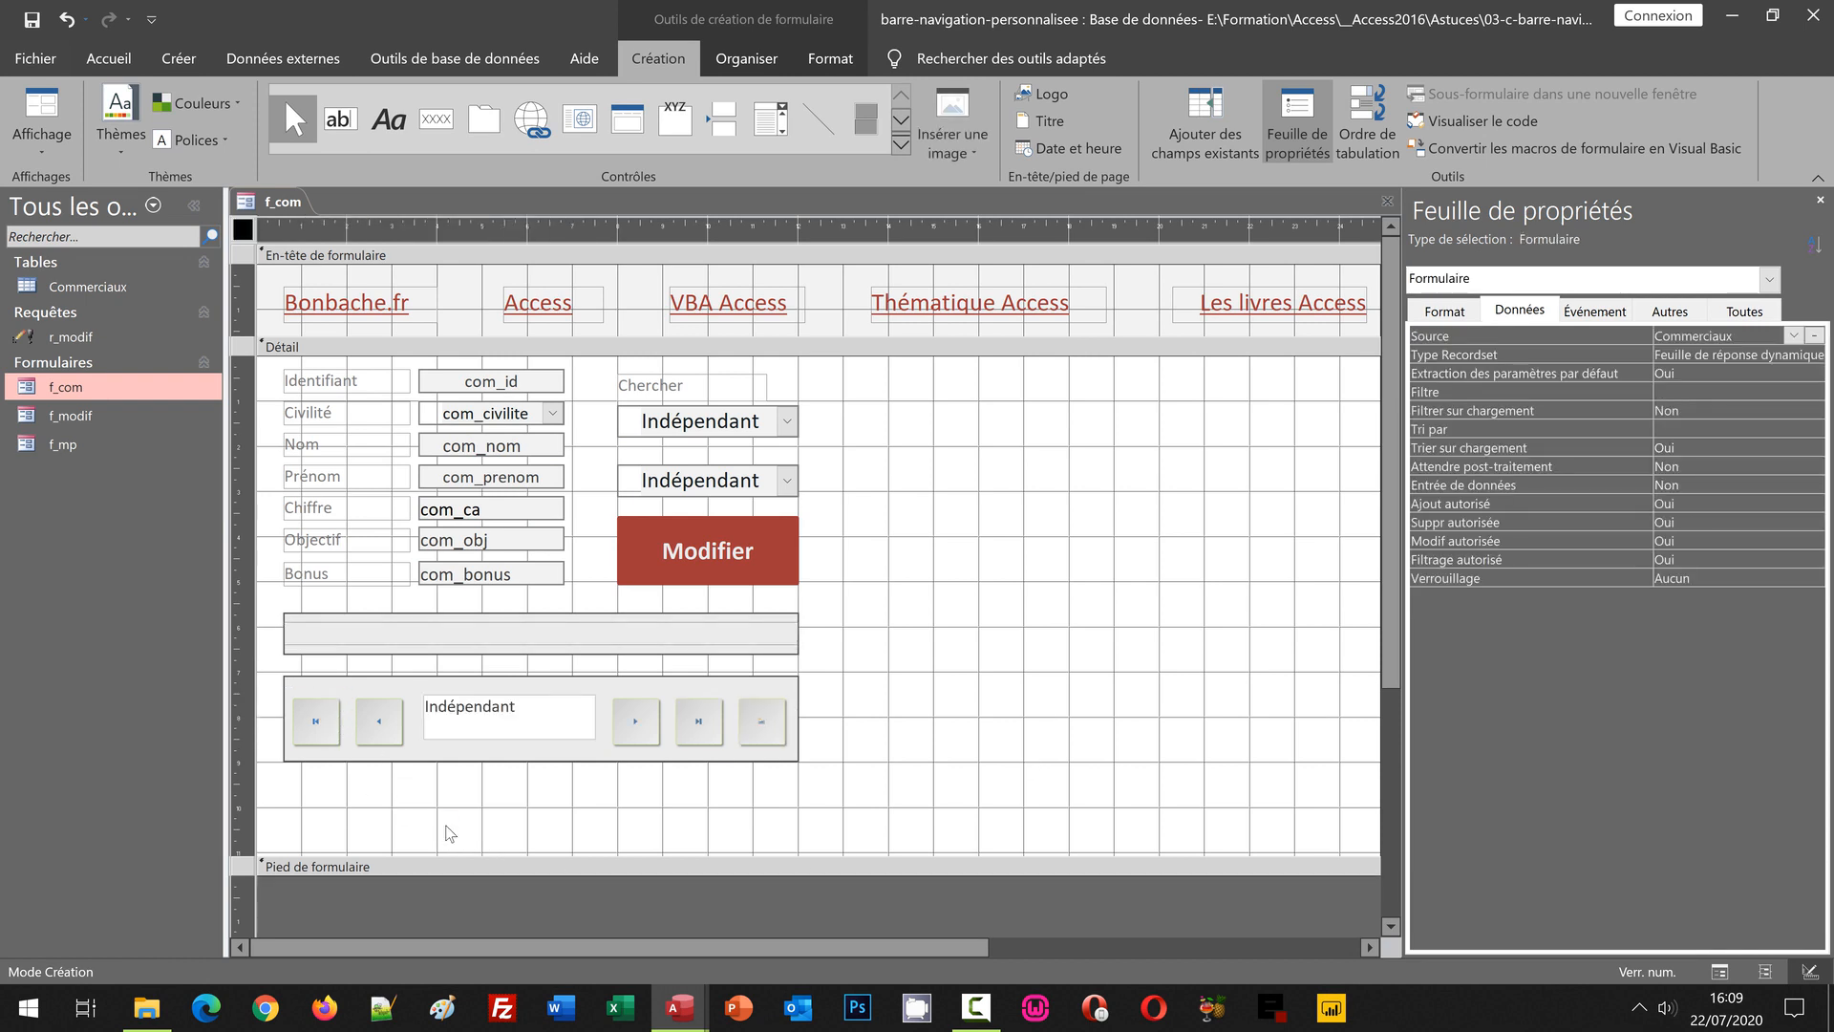
{"action": "left_click", "coordinate": [519, 704]}
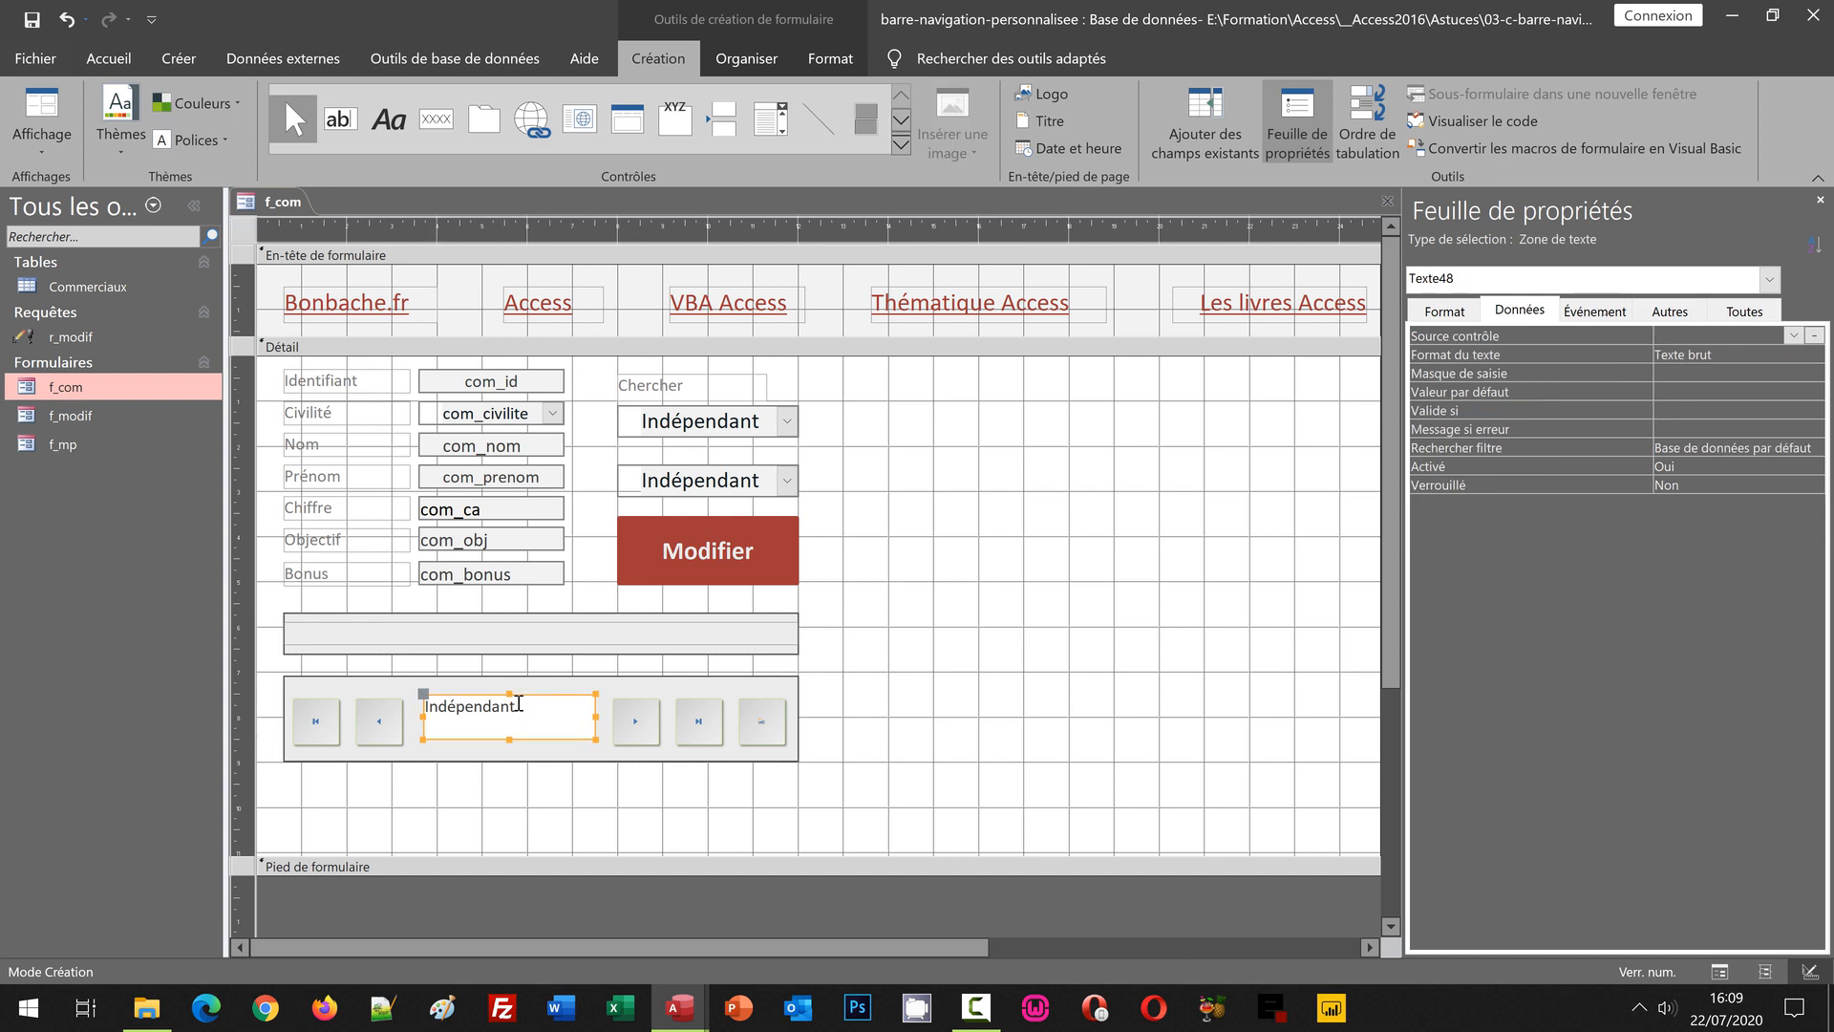
{"action": "left_click_drag", "start_coordinate": [508, 739], "coordinate": [508, 744]}
{"action": "left_click", "coordinate": [863, 742]}
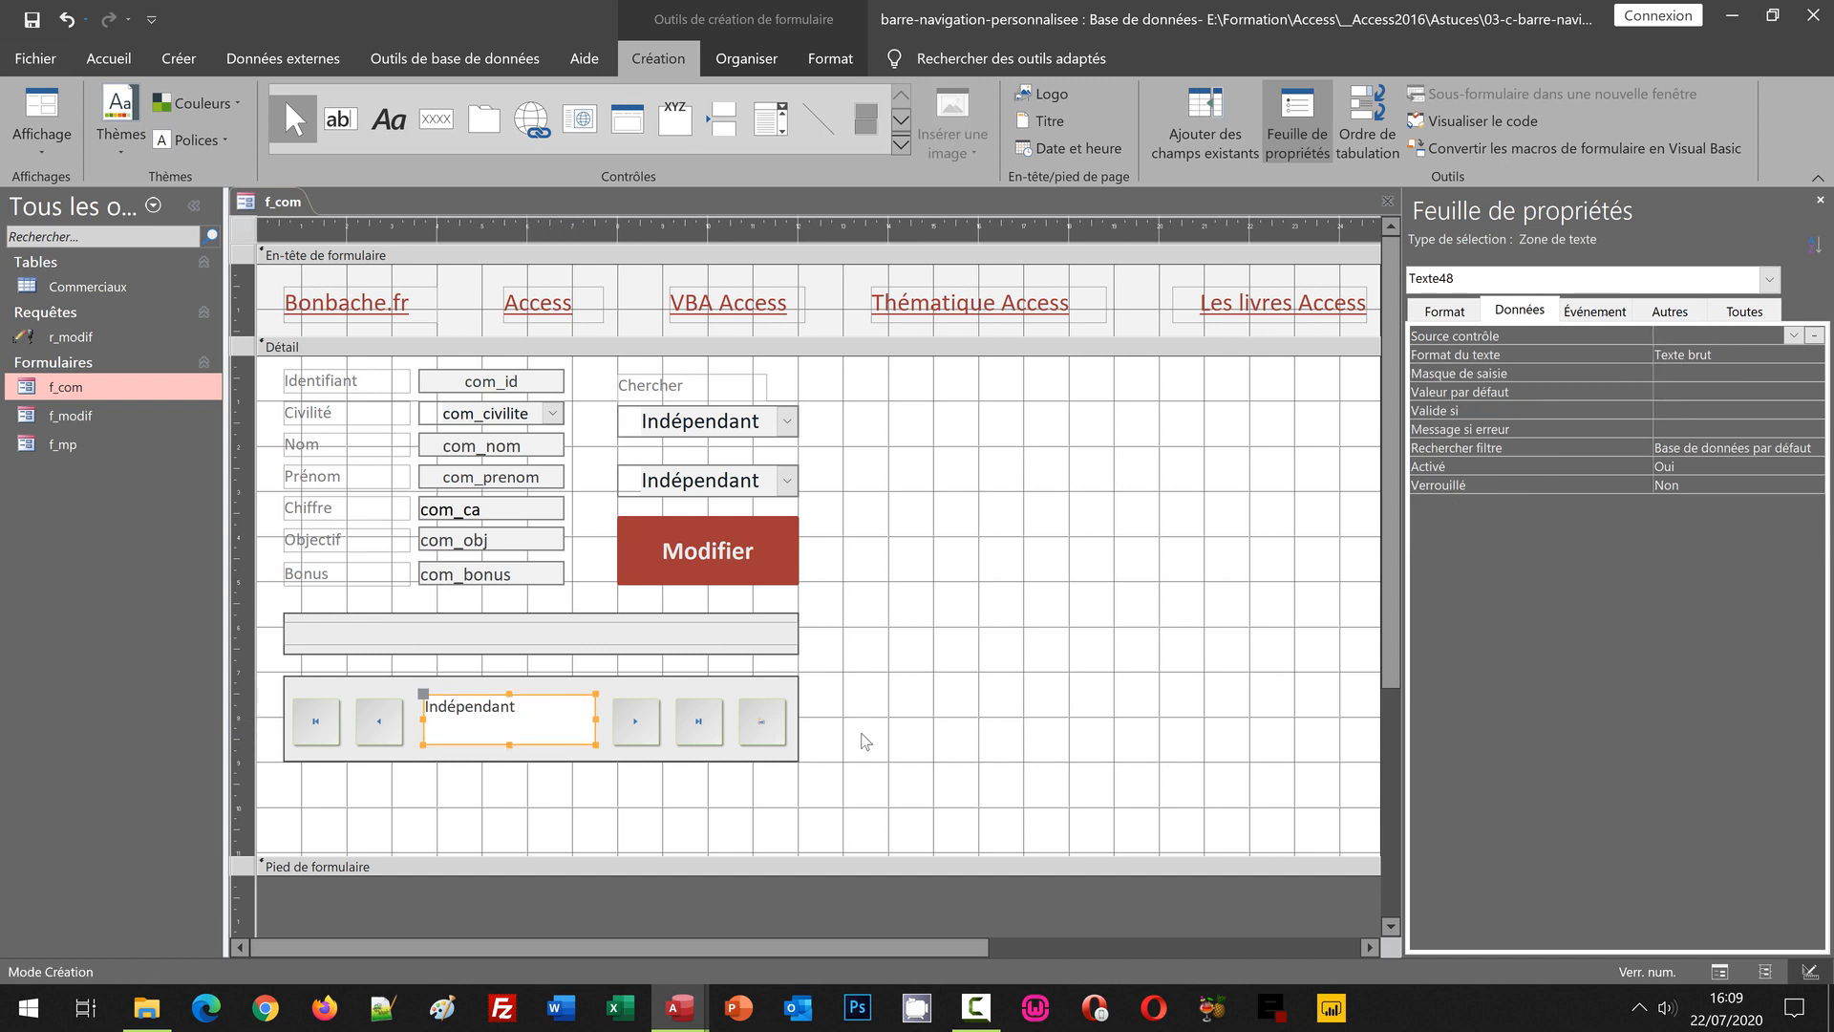
Fill the text box in the navigation bar with a light grey theme colour
{"action": "left_click", "coordinate": [532, 736]}
{"action": "left_click", "coordinate": [830, 59]}
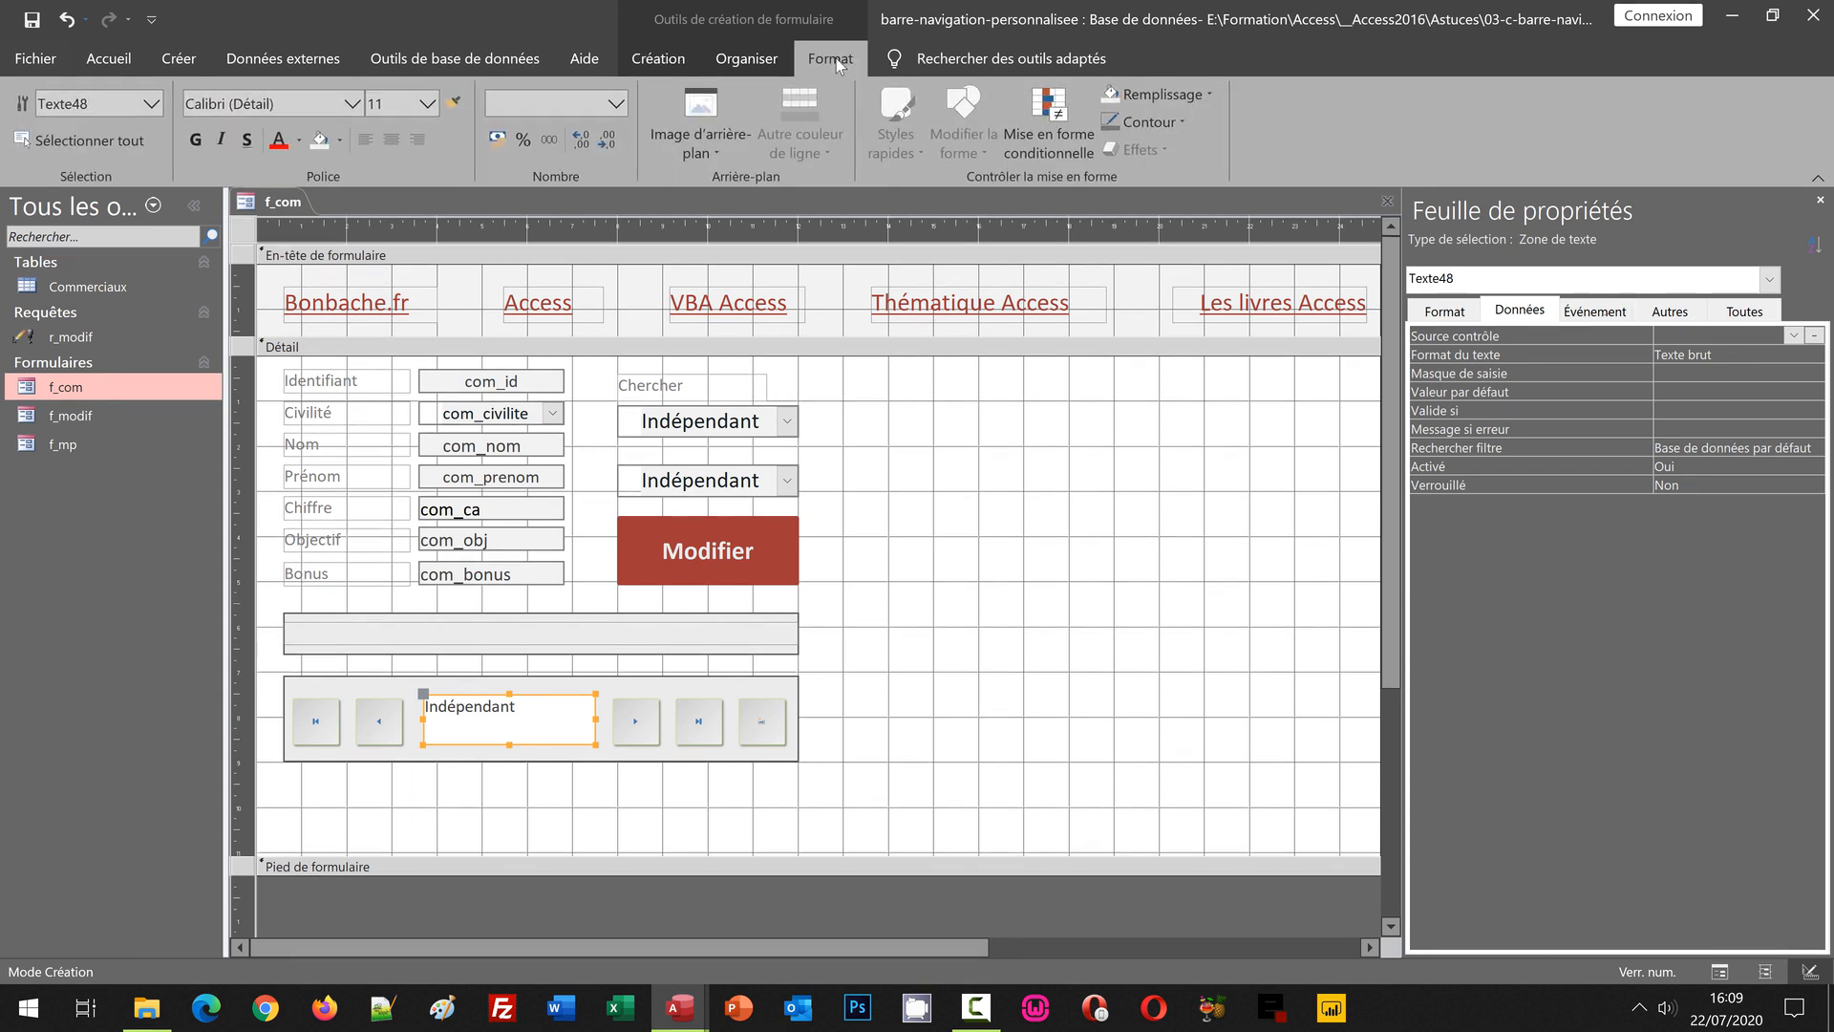
{"action": "left_click", "coordinate": [1209, 94]}
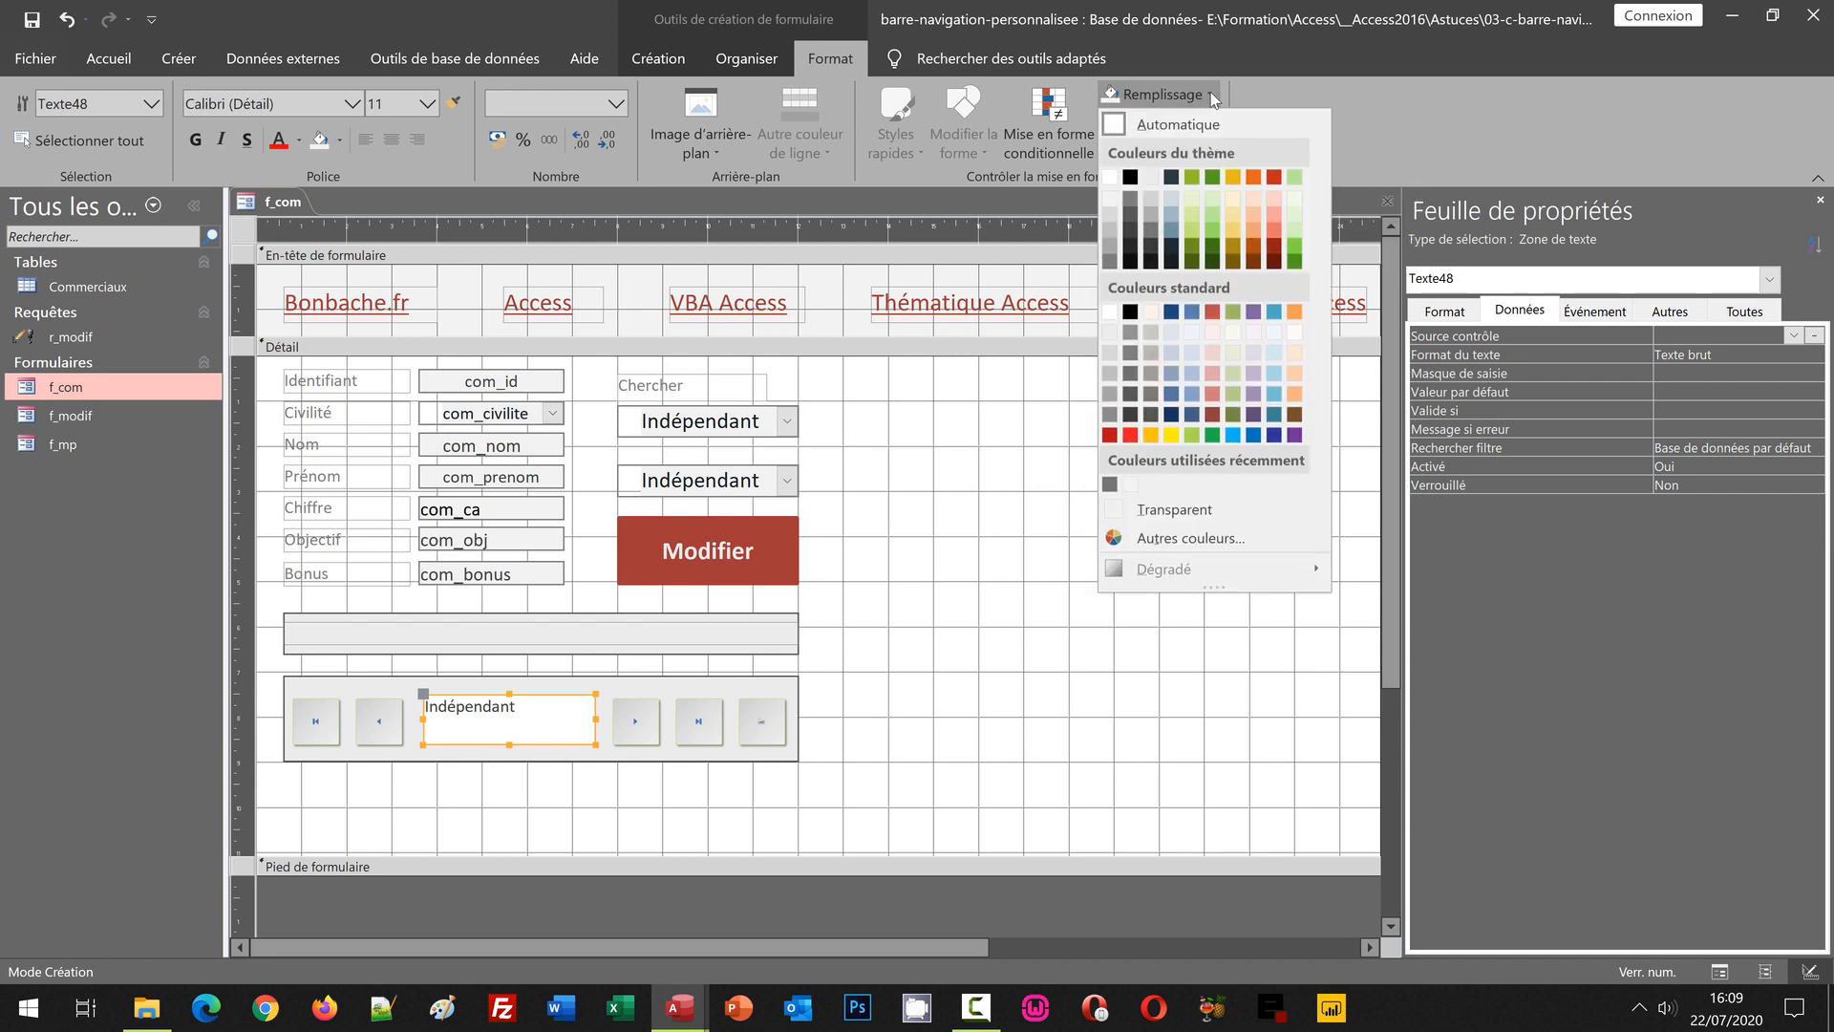
{"action": "left_click", "coordinate": [1110, 199]}
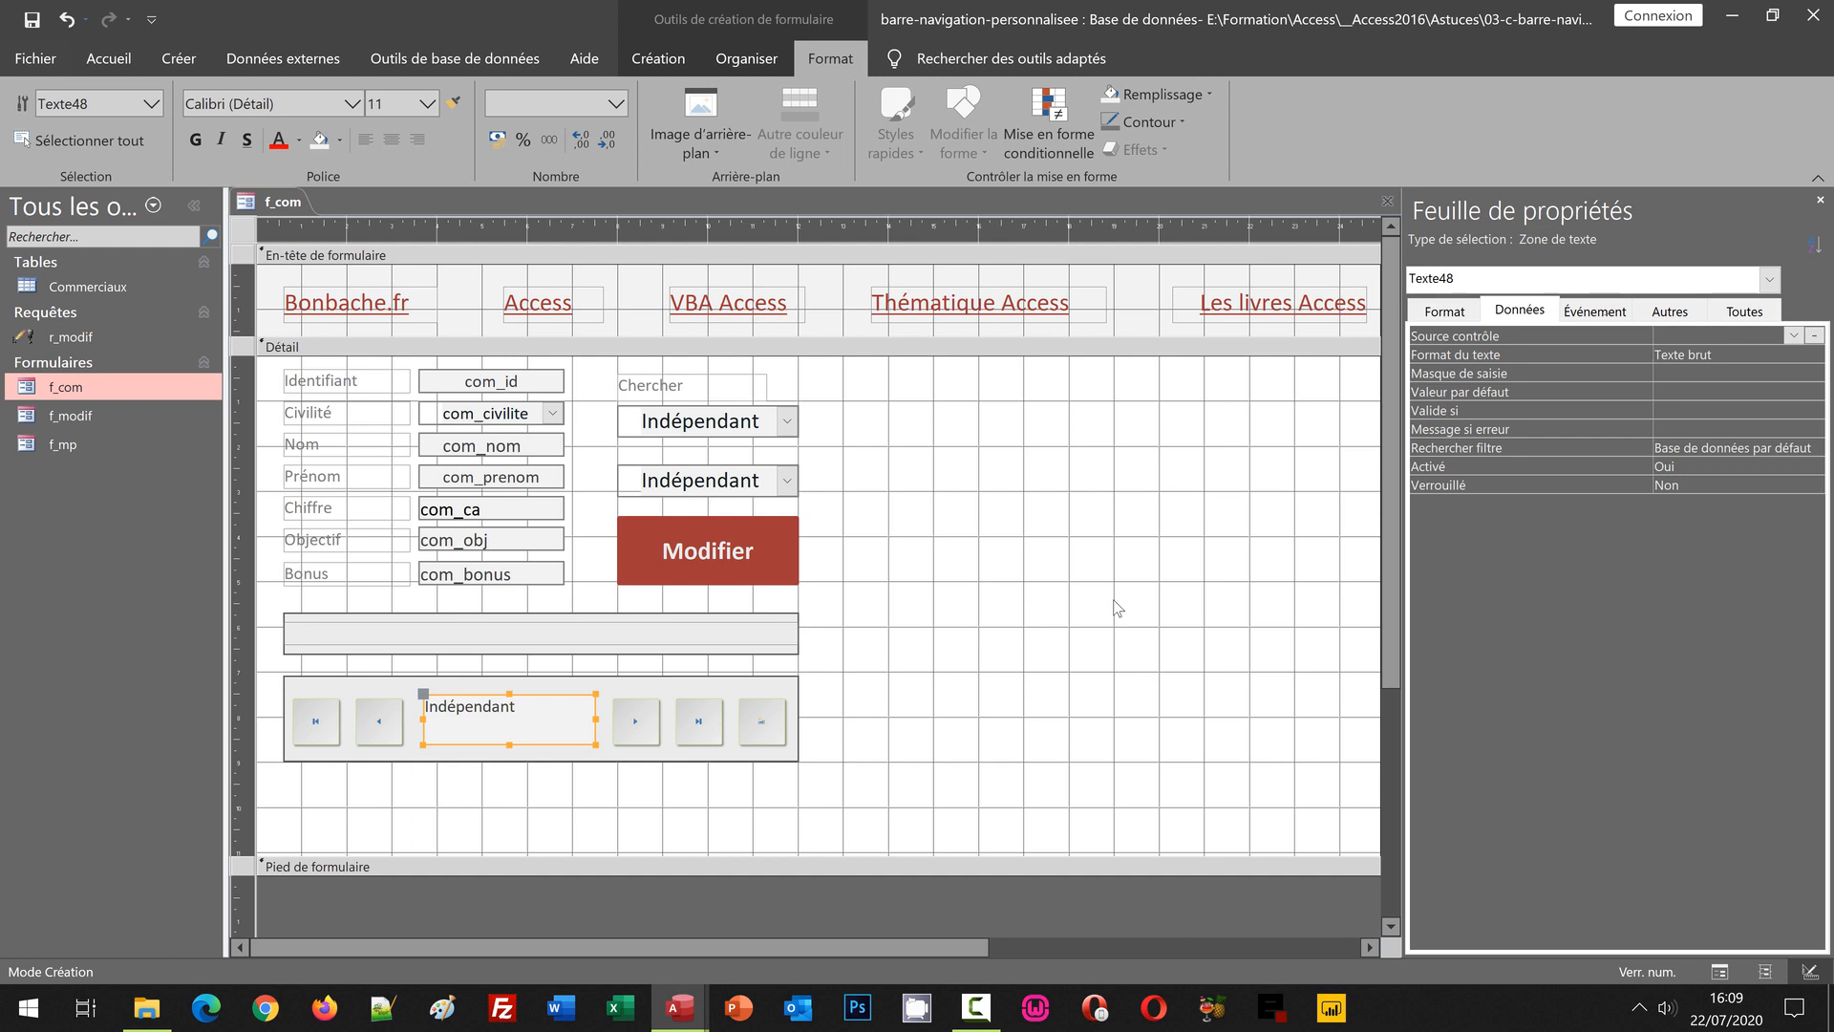
Give the text box a dark grey theme outline with a thin line thickness
{"action": "left_click", "coordinate": [1190, 122]}
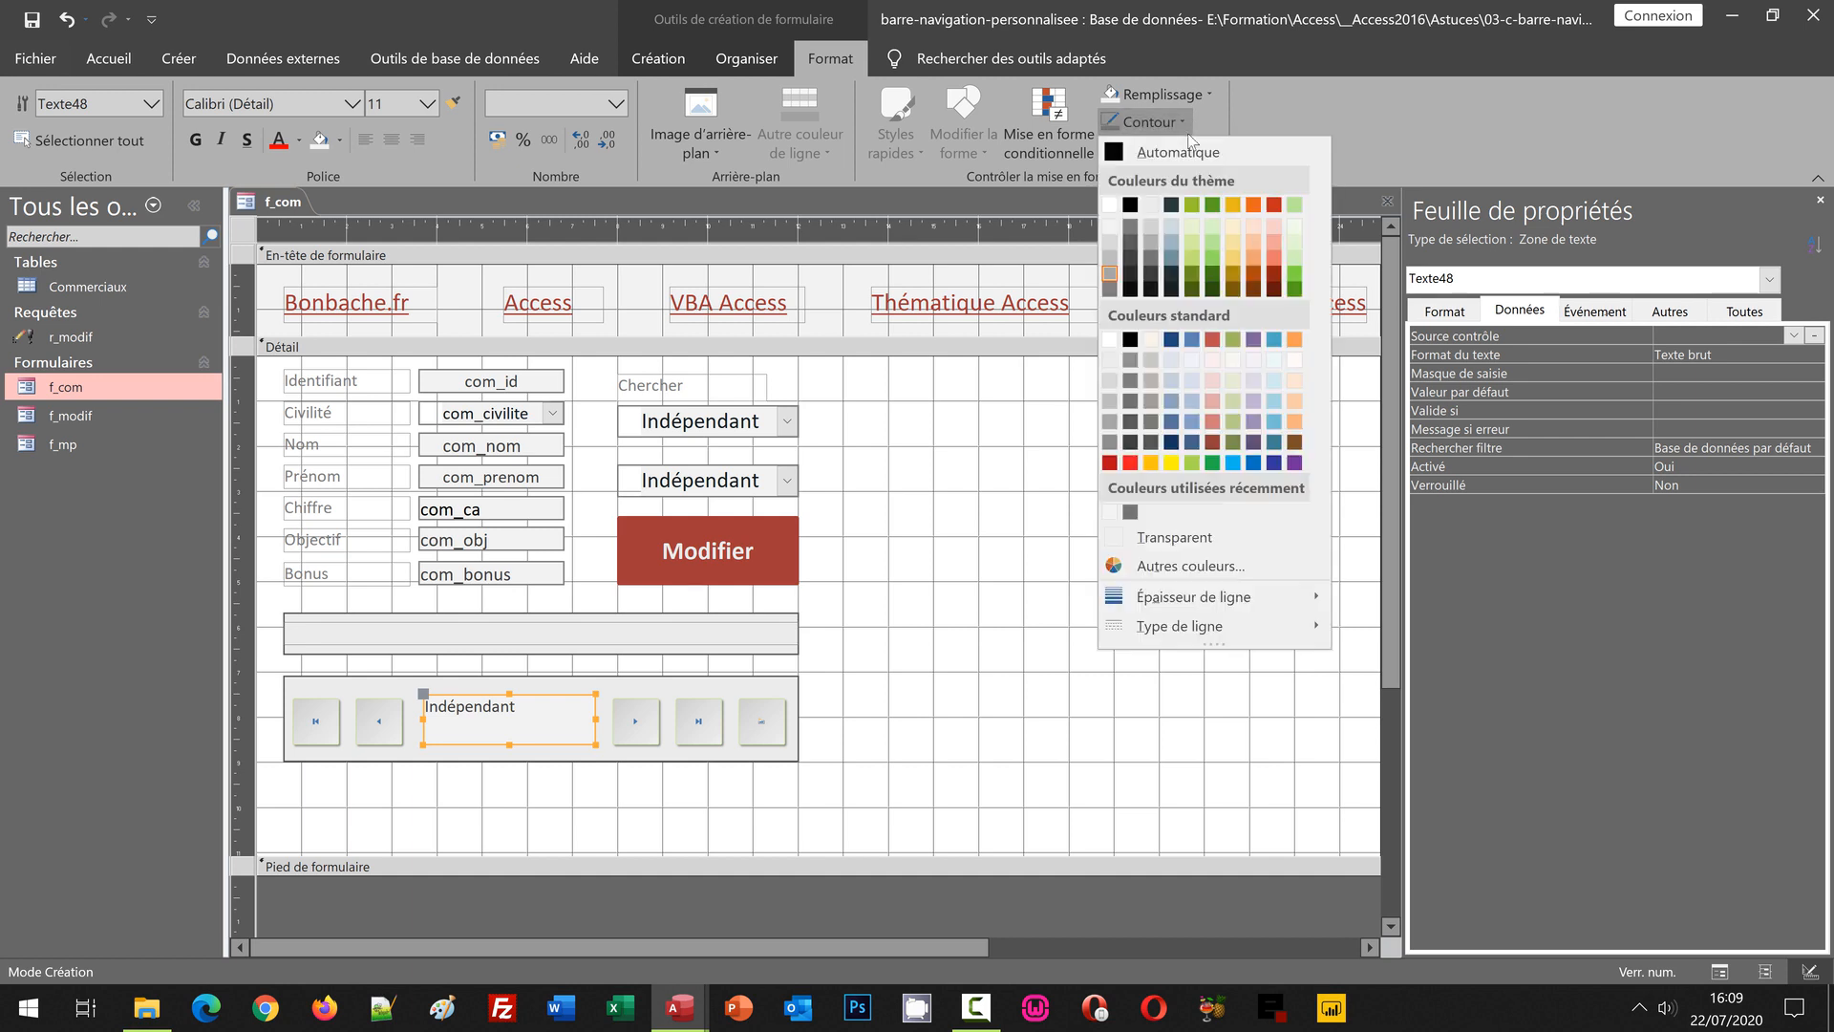
{"action": "left_click", "coordinate": [1151, 259]}
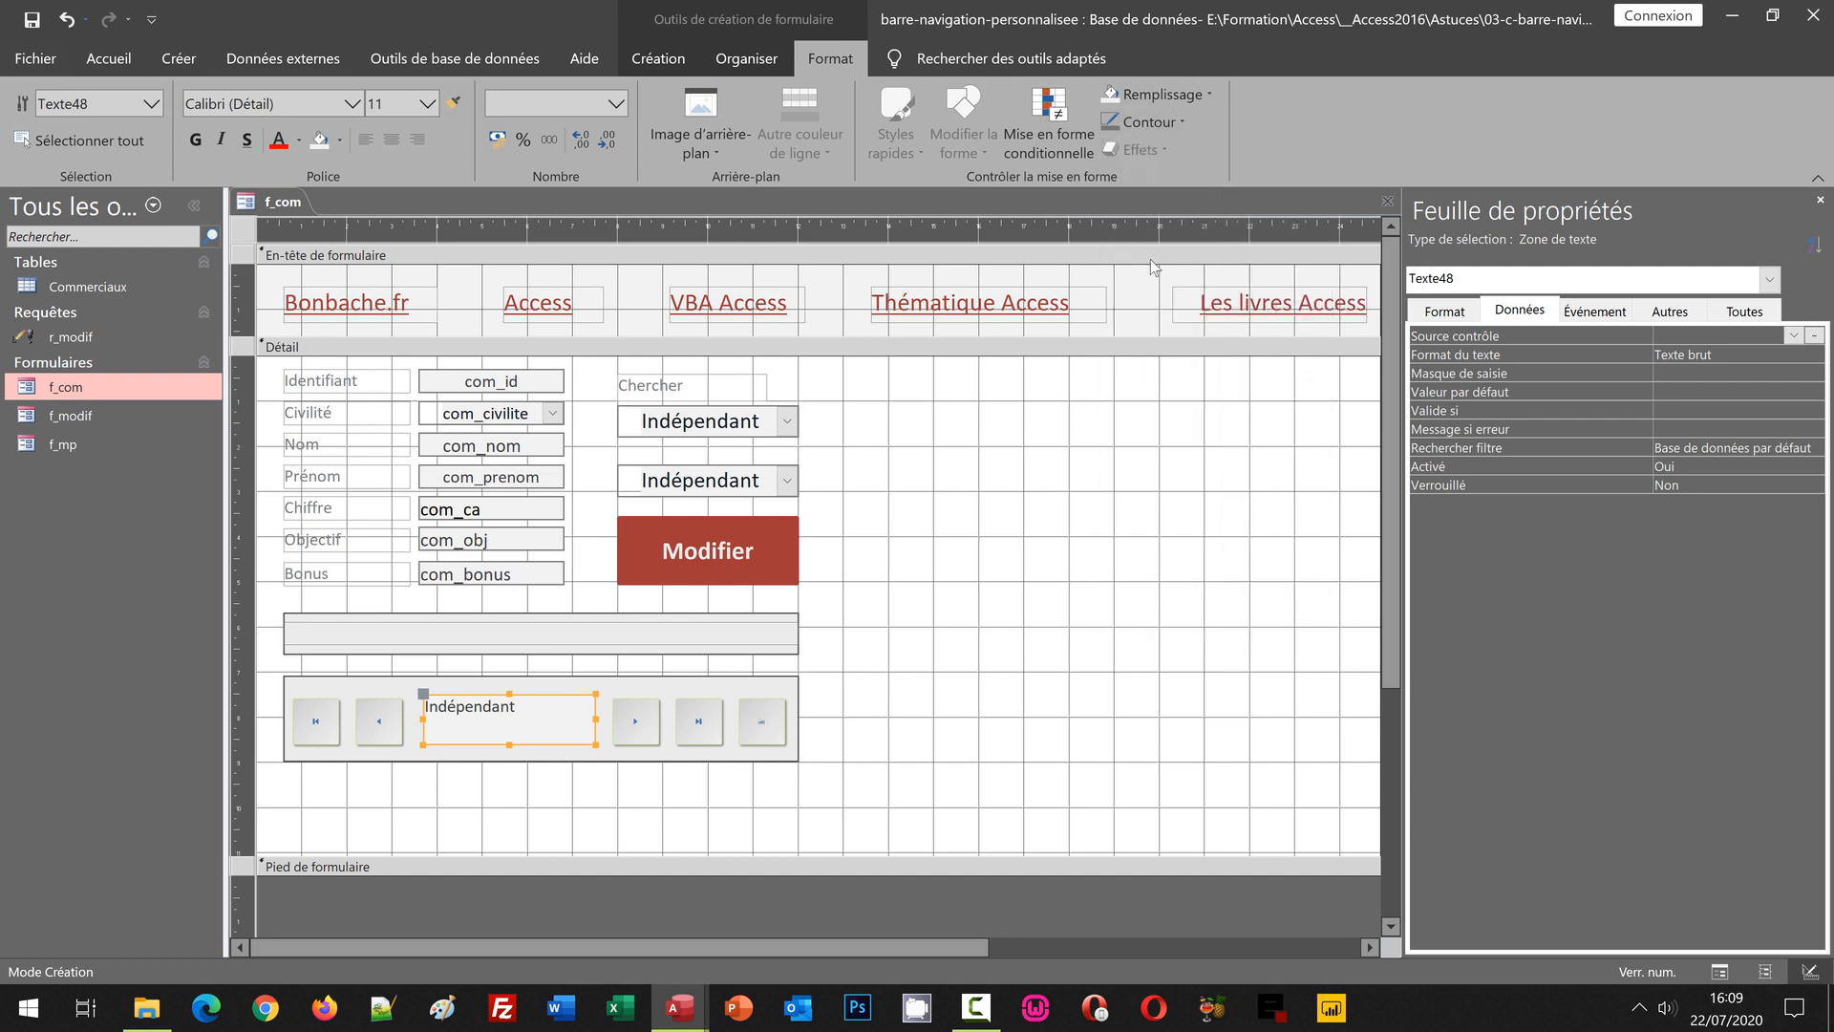
{"action": "left_click", "coordinate": [1179, 122]}
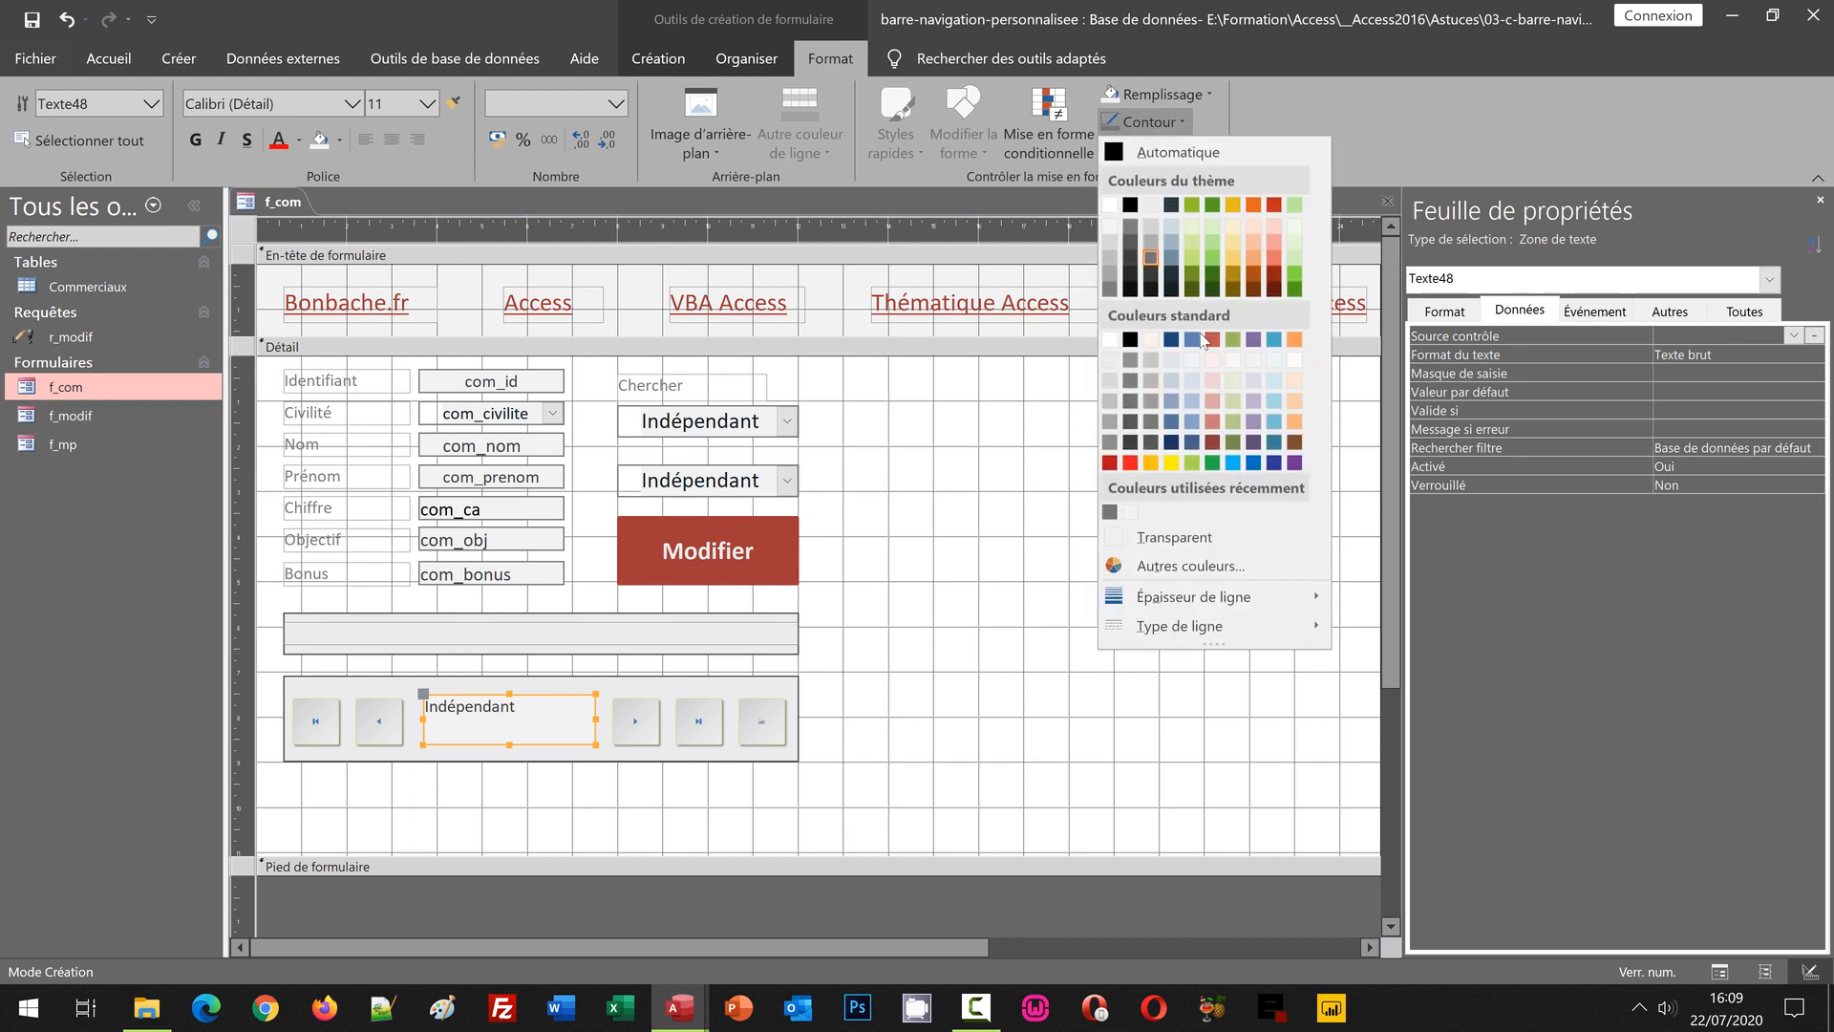
{"action": "mouse_move", "coordinate": [1217, 604]}
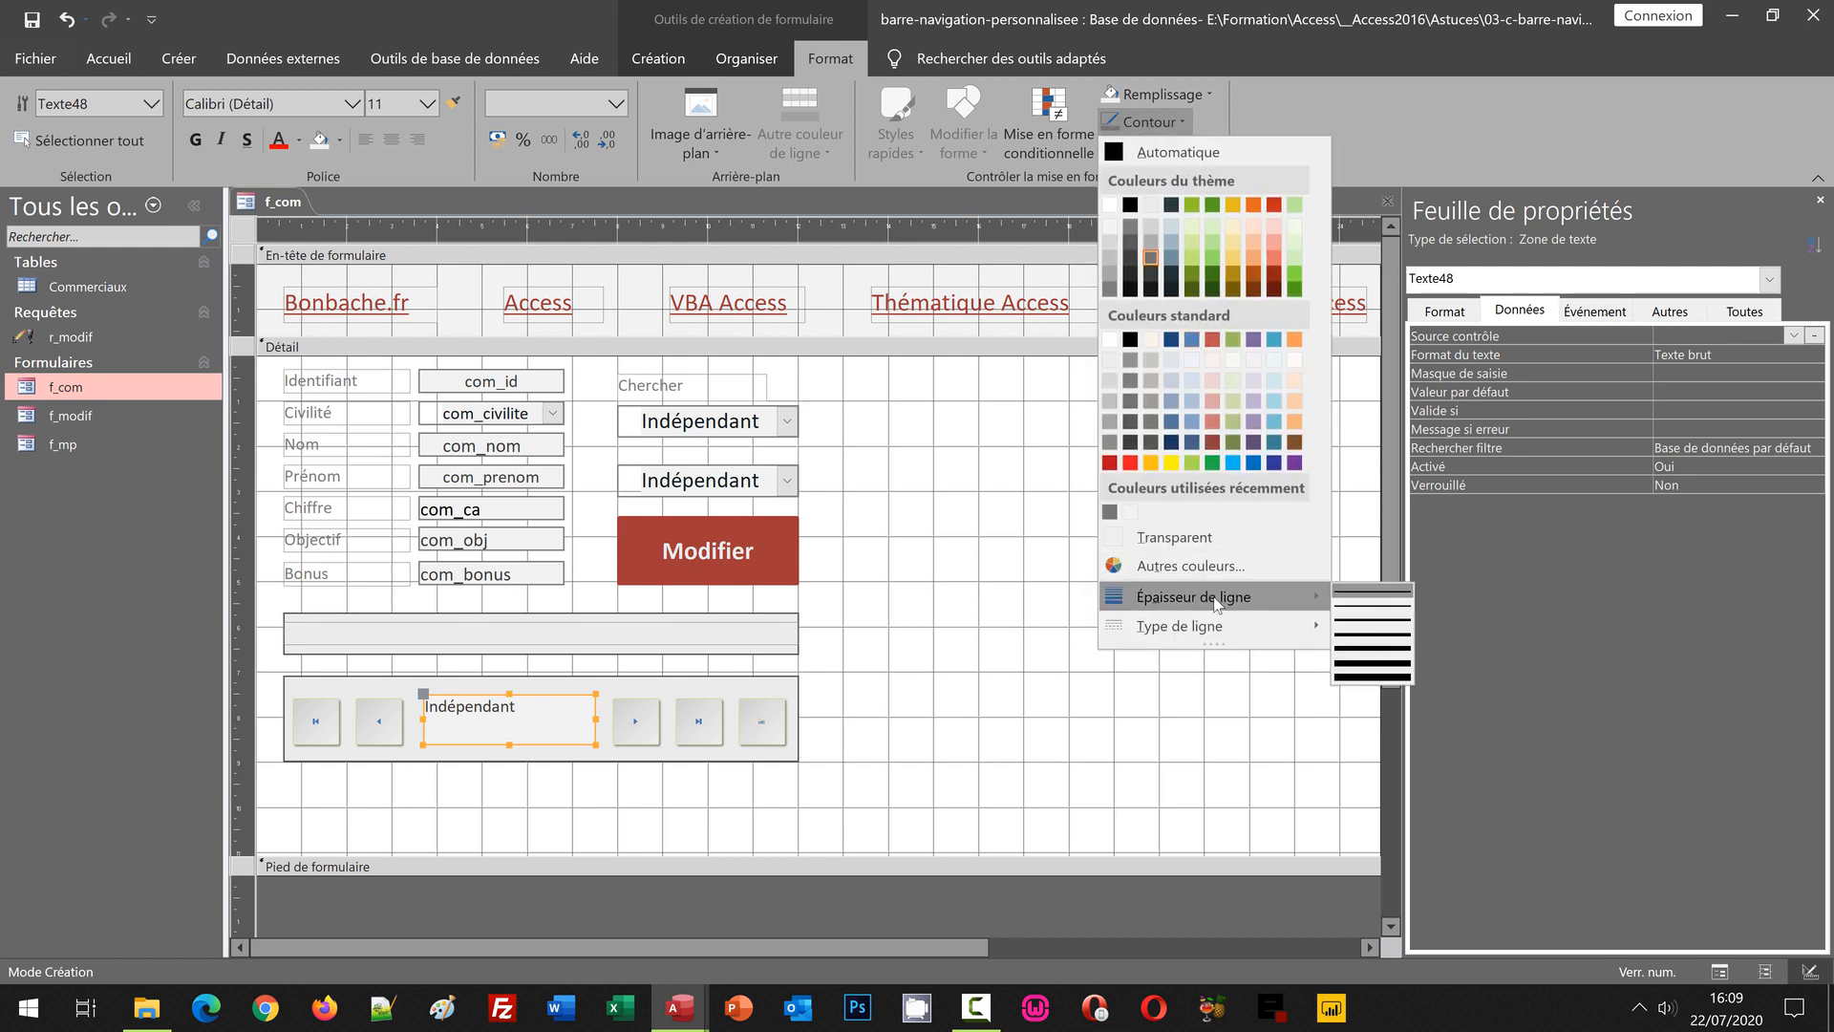
{"action": "left_click", "coordinate": [1372, 604]}
{"action": "left_click", "coordinate": [942, 723]}
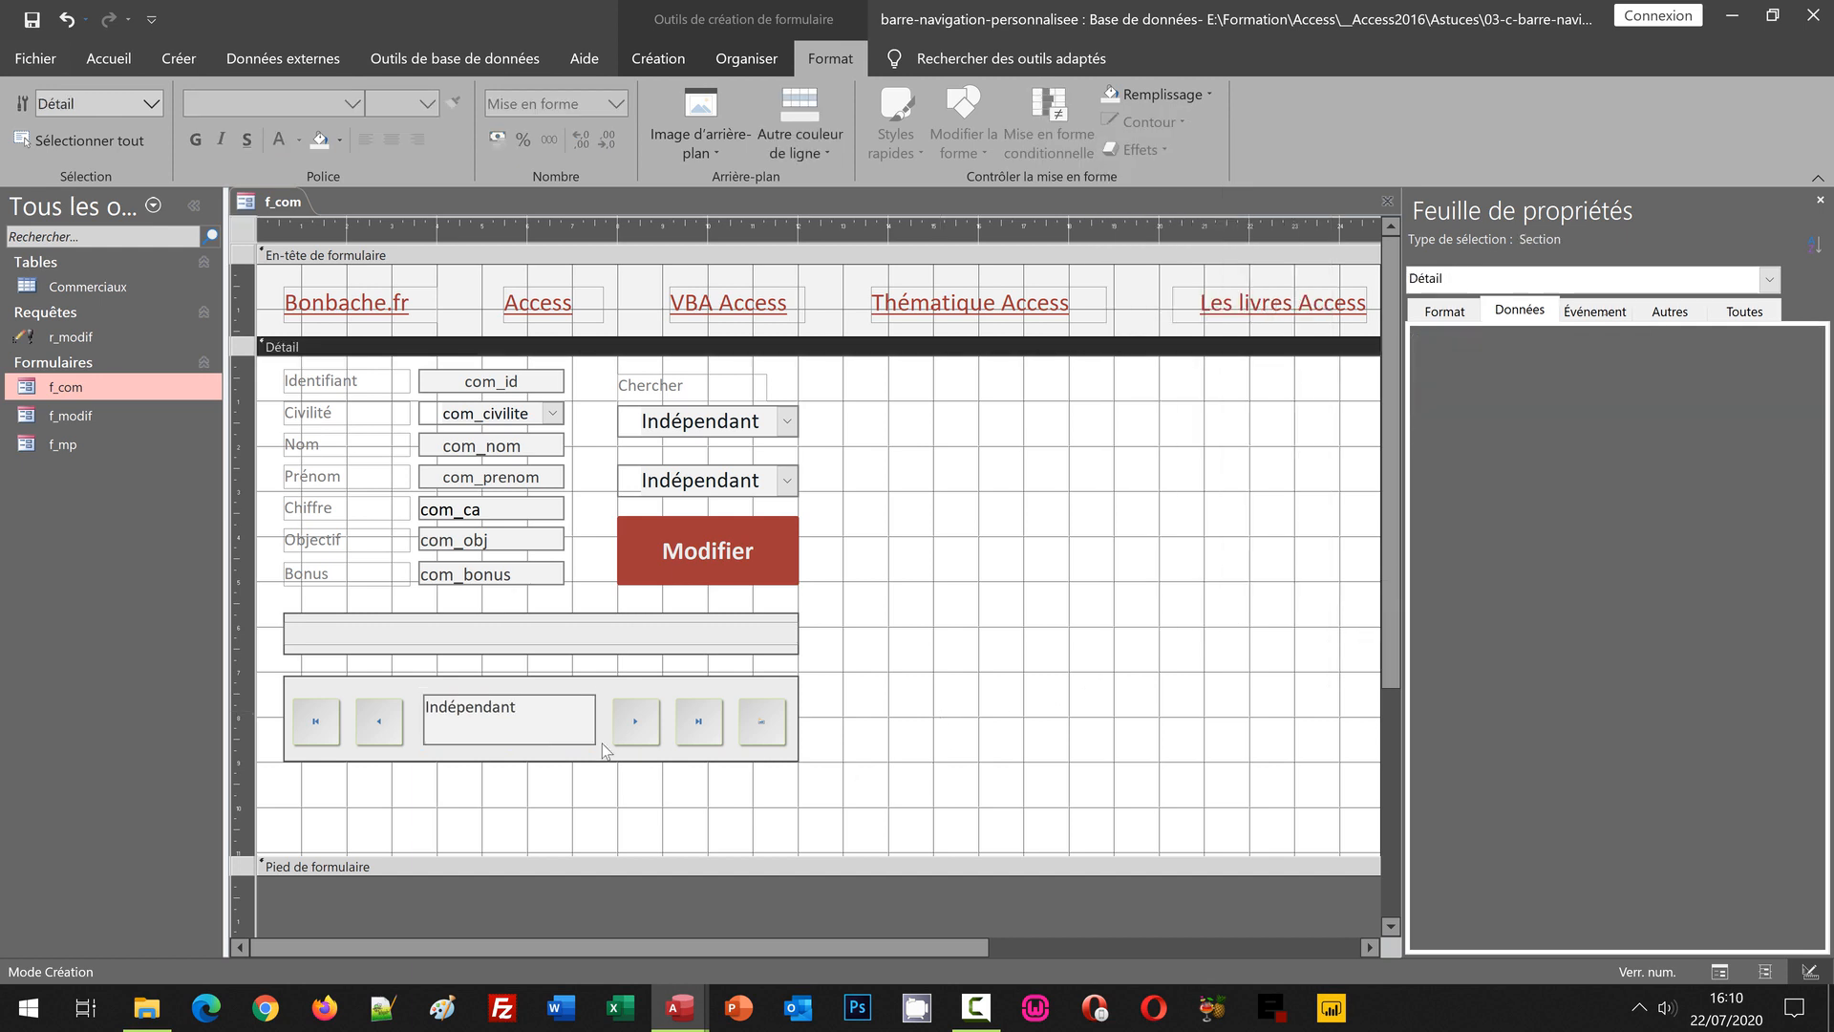
Set the text box's font size to 16
{"action": "left_click", "coordinate": [546, 729]}
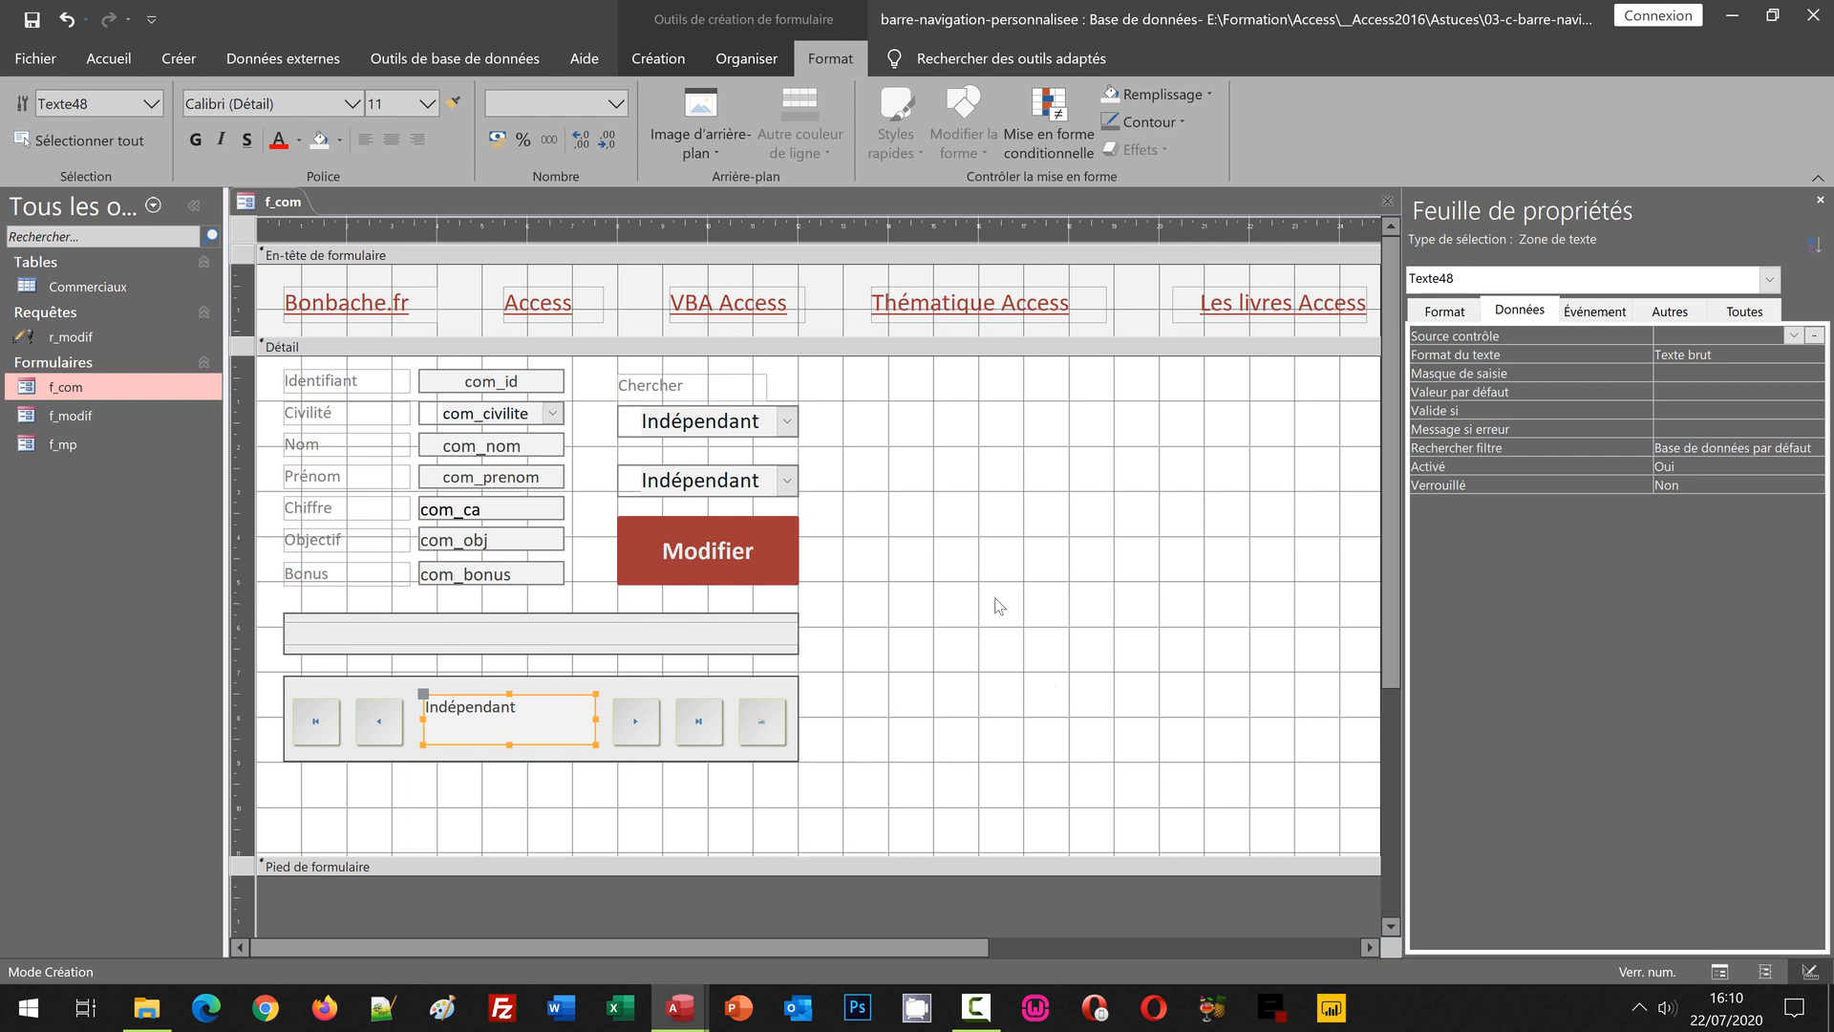
{"action": "left_click", "coordinate": [427, 103]}
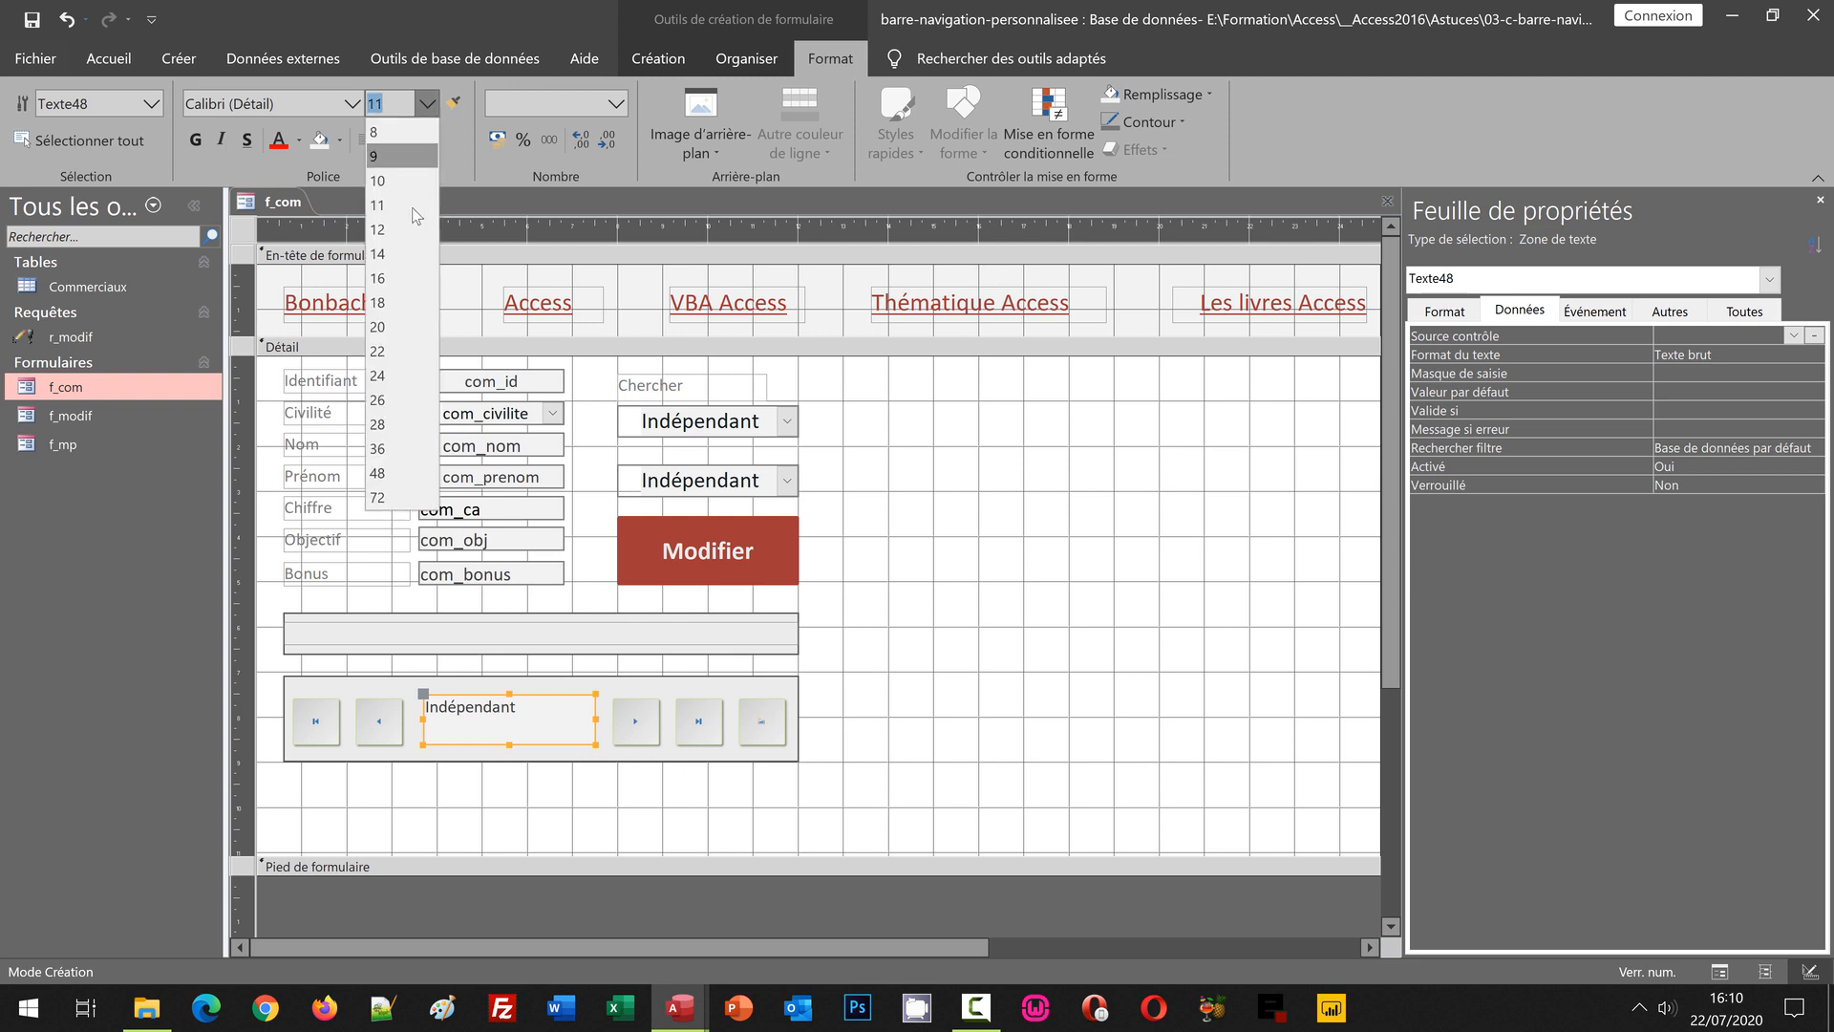
{"action": "left_click", "coordinate": [399, 279]}
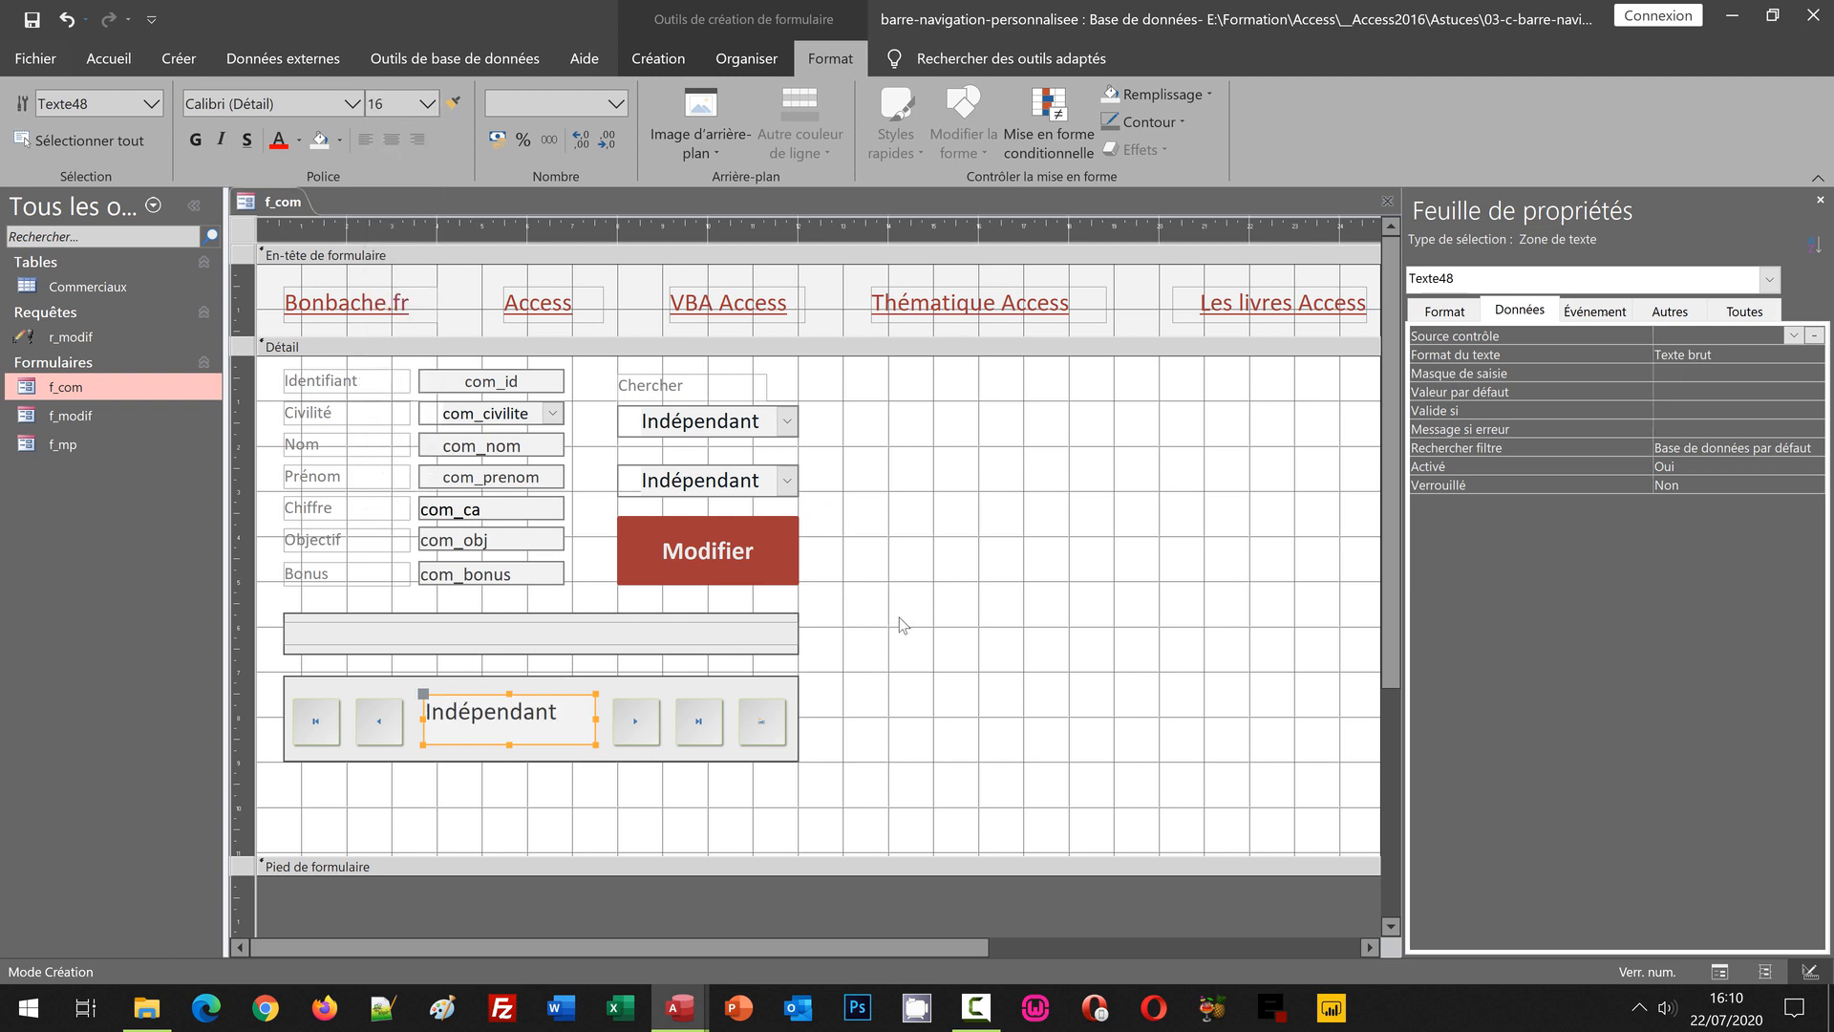
Set the text box's font colour to the custom RGB value 161, 56, 54 and centre its text
{"action": "left_click", "coordinate": [299, 140]}
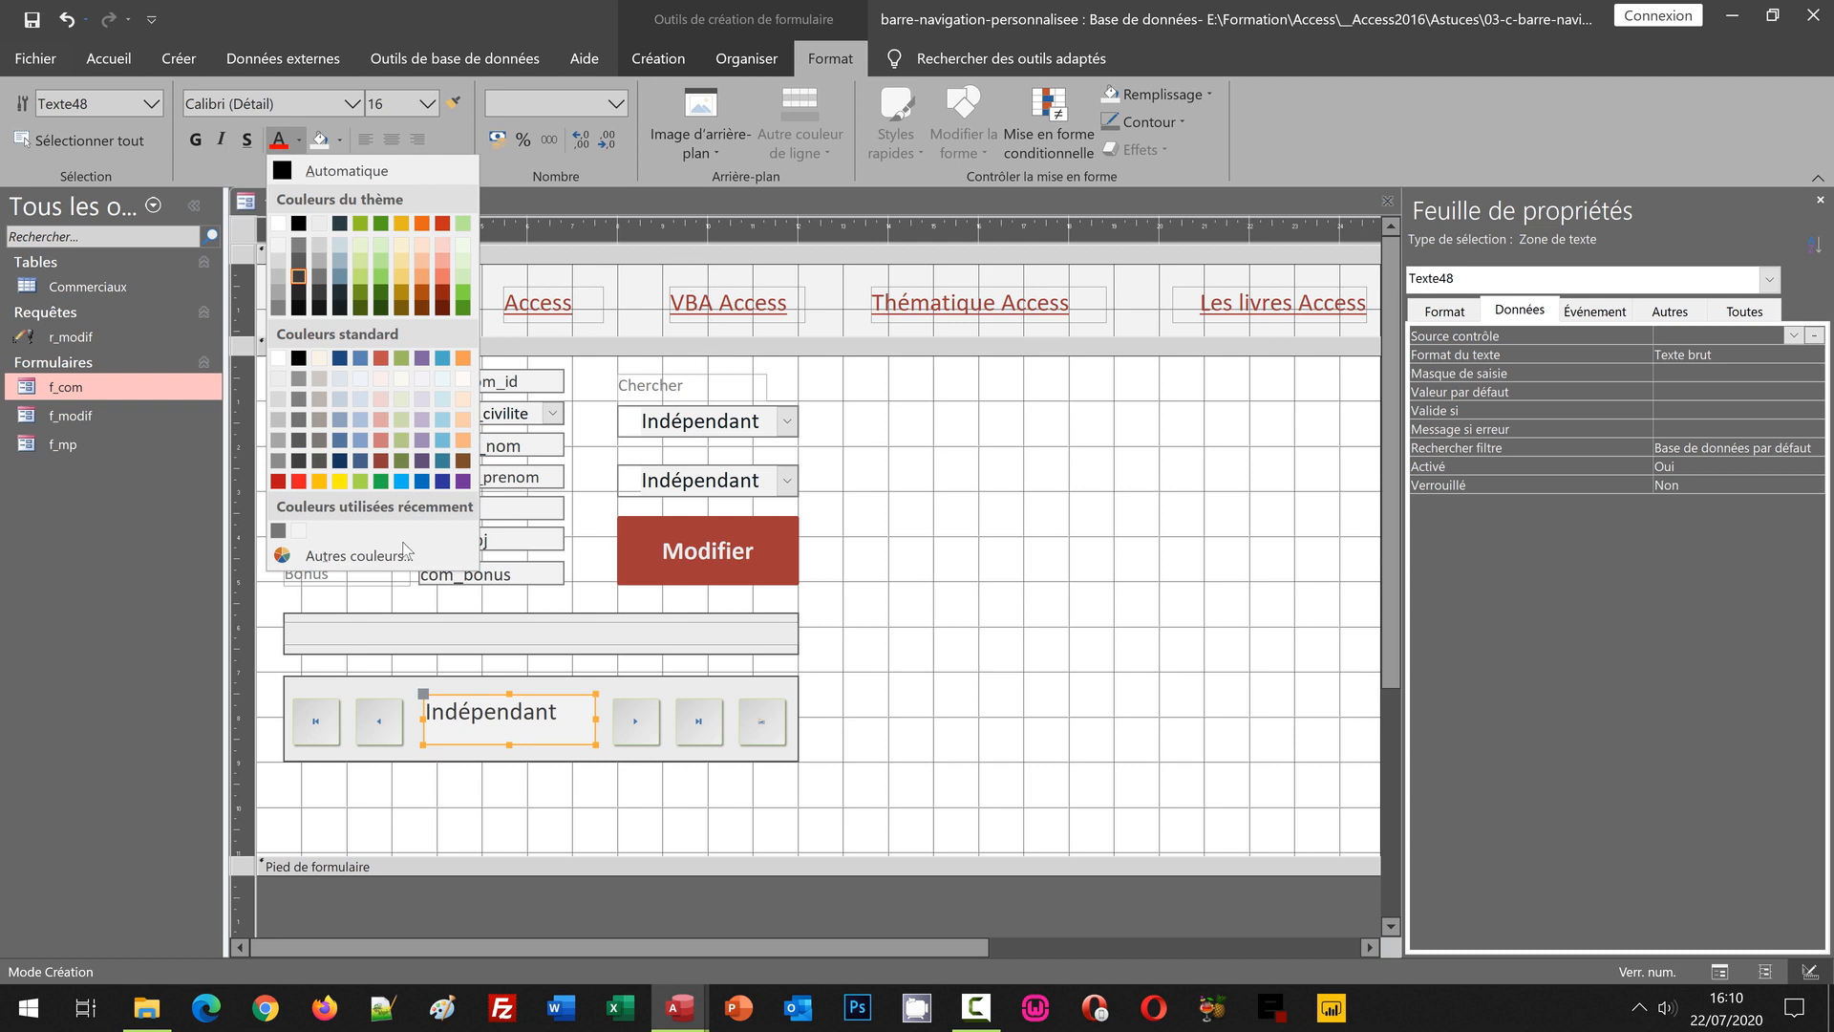
{"action": "left_click", "coordinate": [318, 556]}
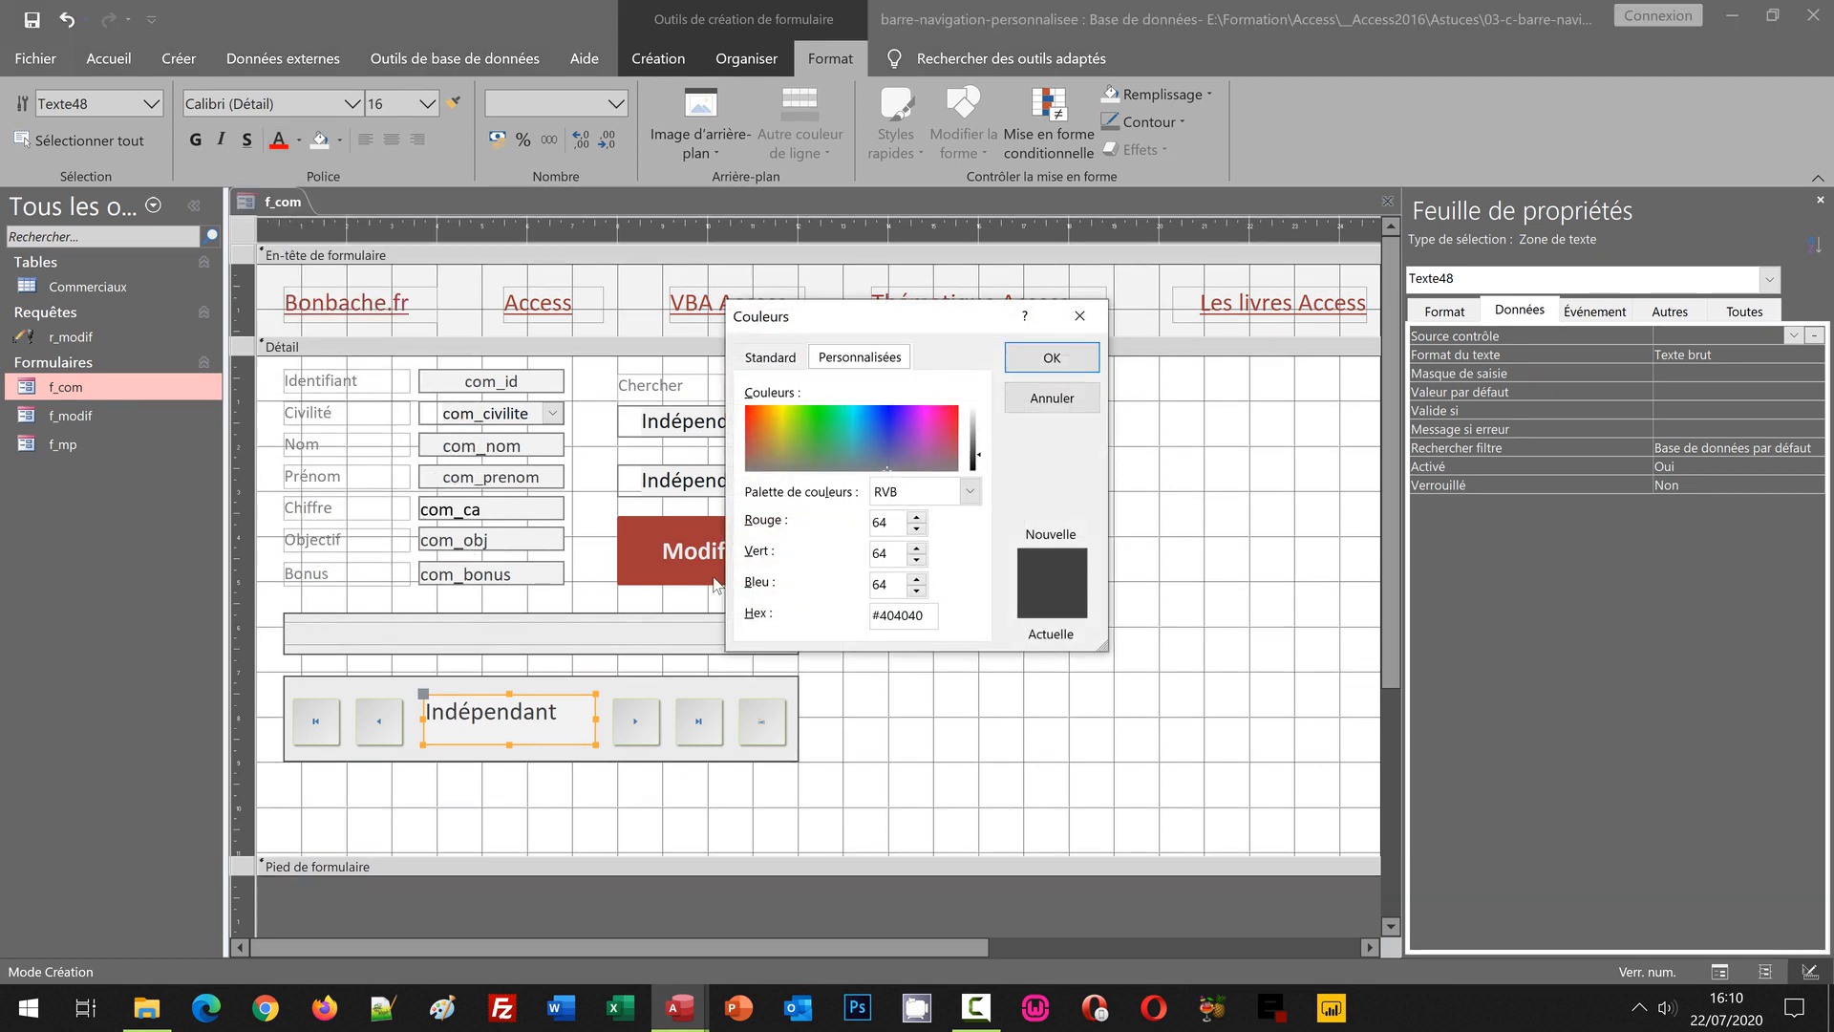
{"action": "double_click", "coordinate": [879, 522]}
{"action": "type", "text": "161"}
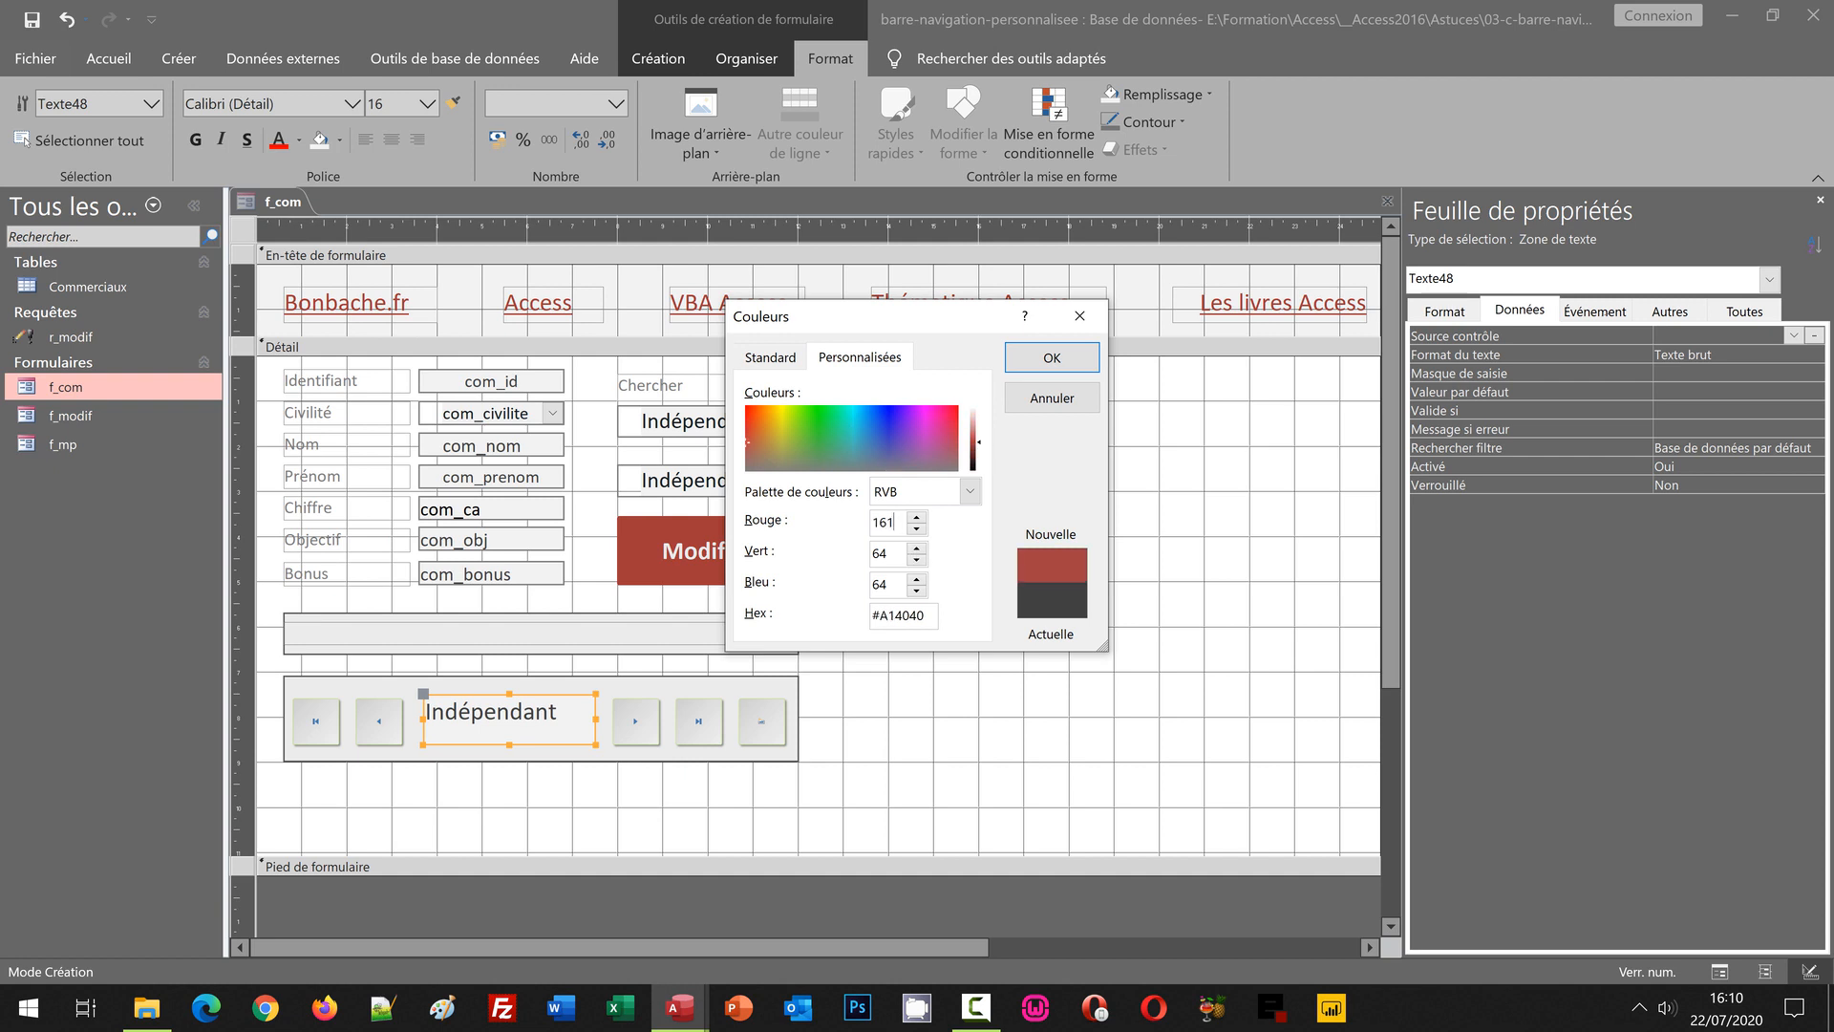
{"action": "key", "text": "Tab"}
{"action": "type", "text": "56"}
{"action": "key", "text": "Tab"}
{"action": "type", "text": "54"}
{"action": "left_click", "coordinate": [1051, 358]}
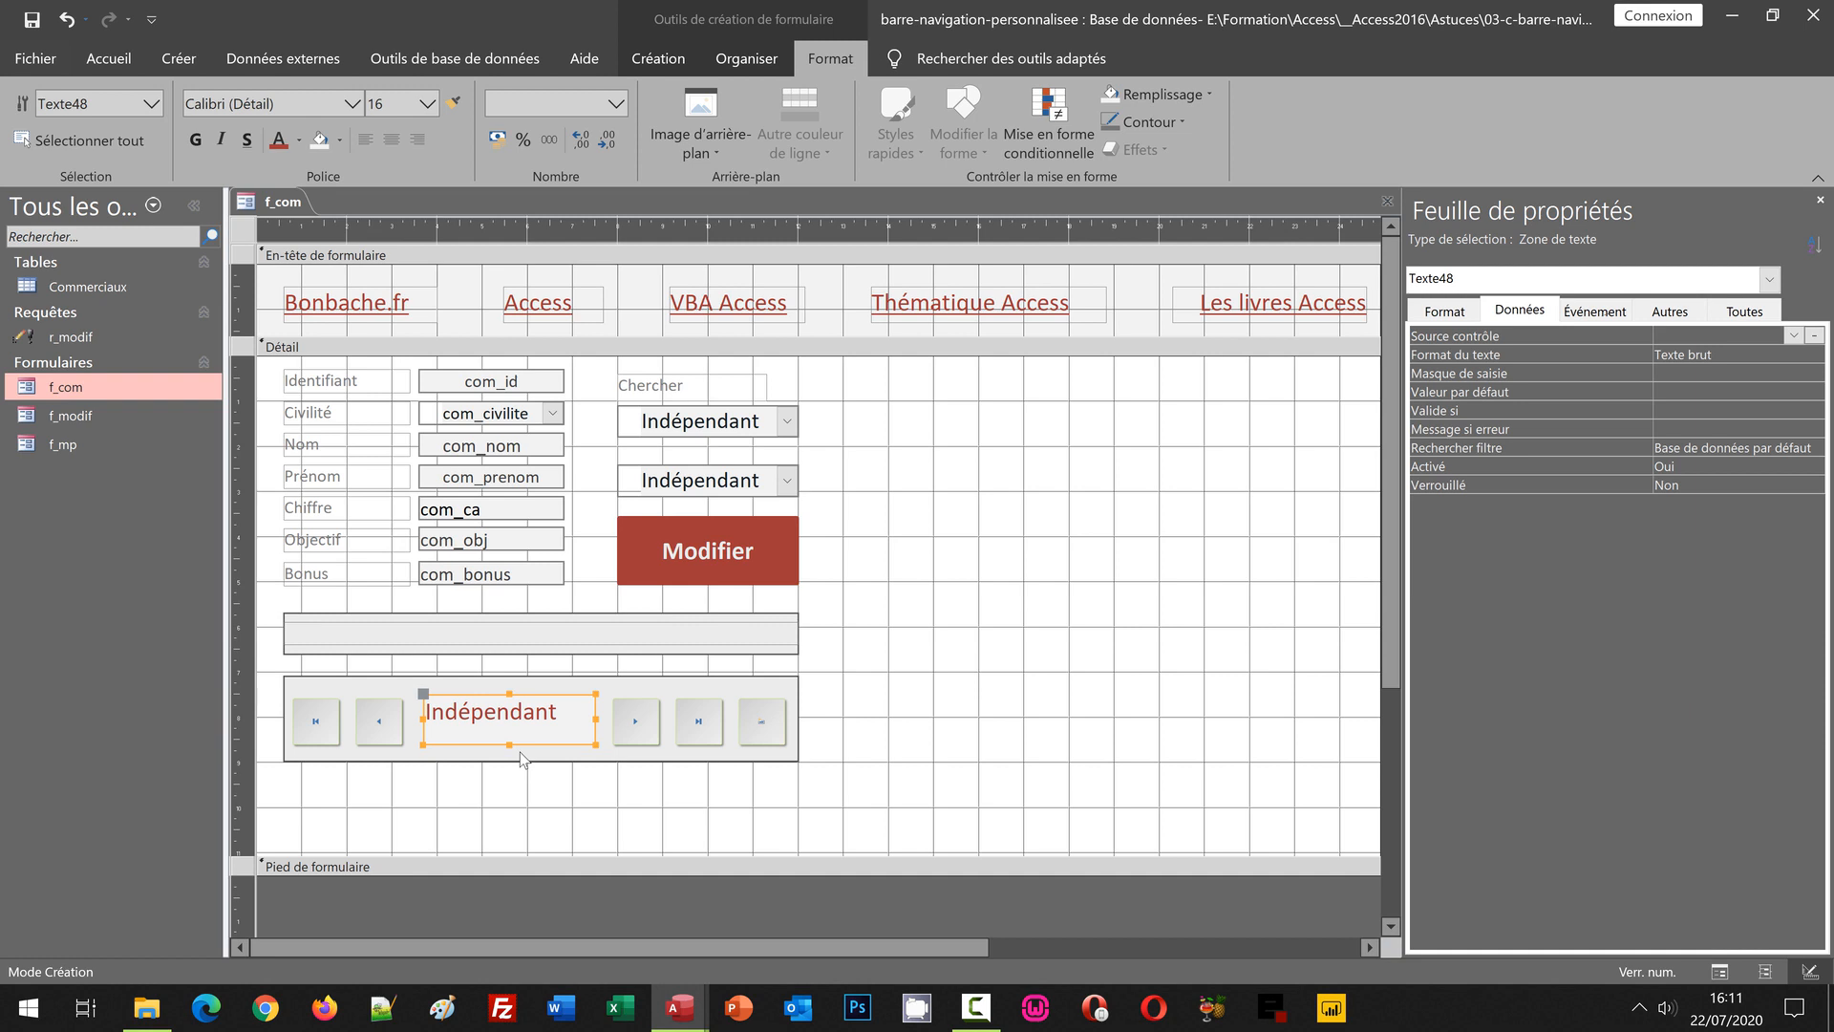
{"action": "left_click", "coordinate": [393, 140]}
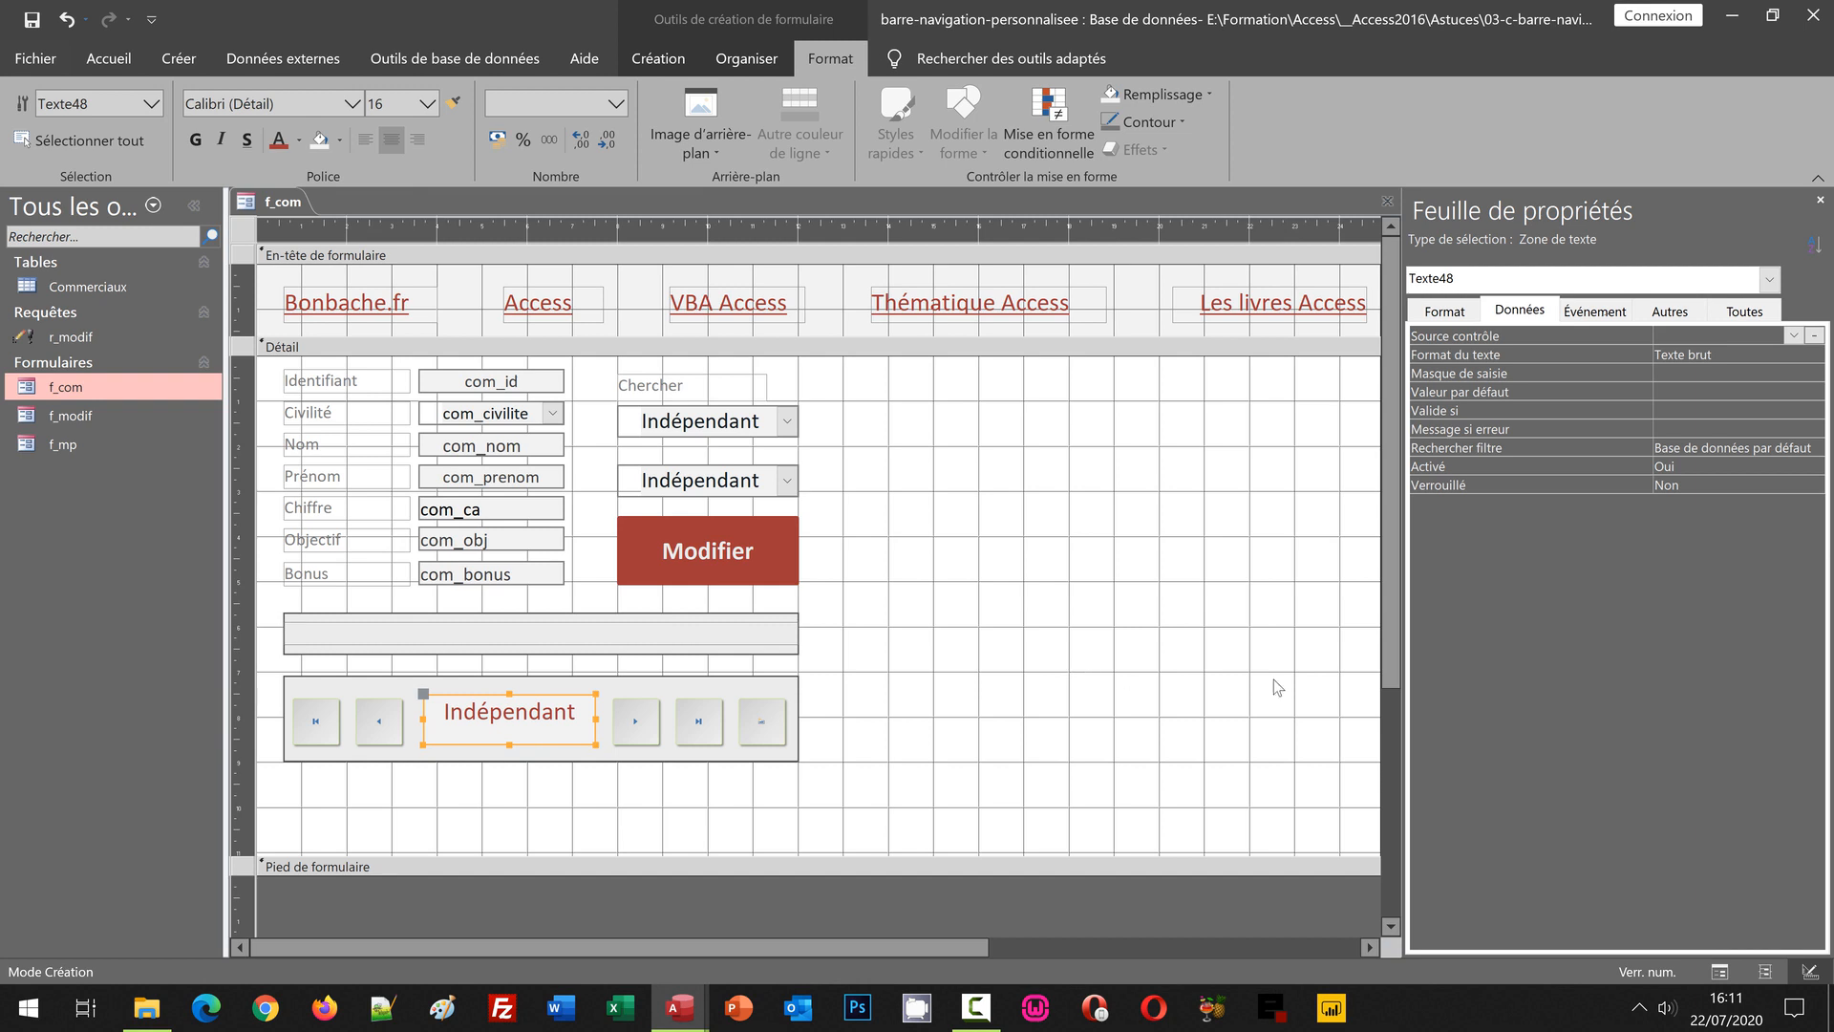
Rename the text box in the navigation bar as Navig
{"action": "left_click", "coordinate": [1681, 315]}
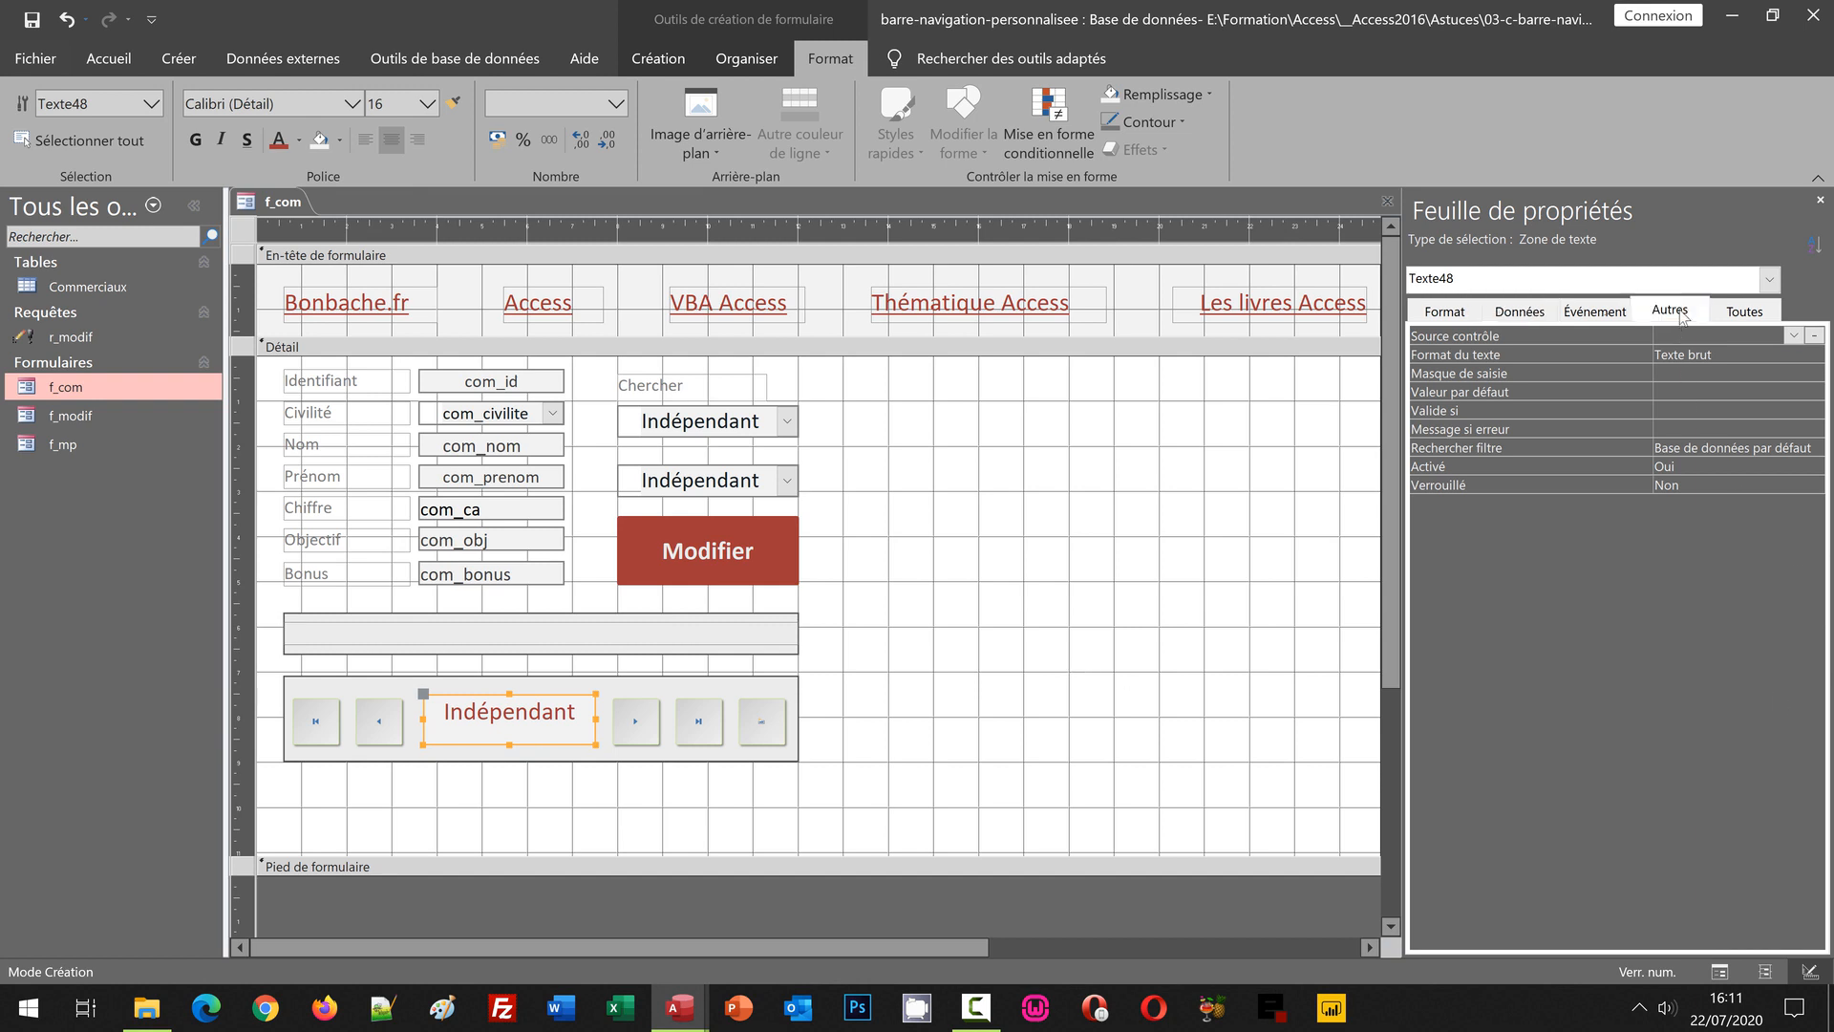
{"action": "left_click", "coordinate": [1685, 334]}
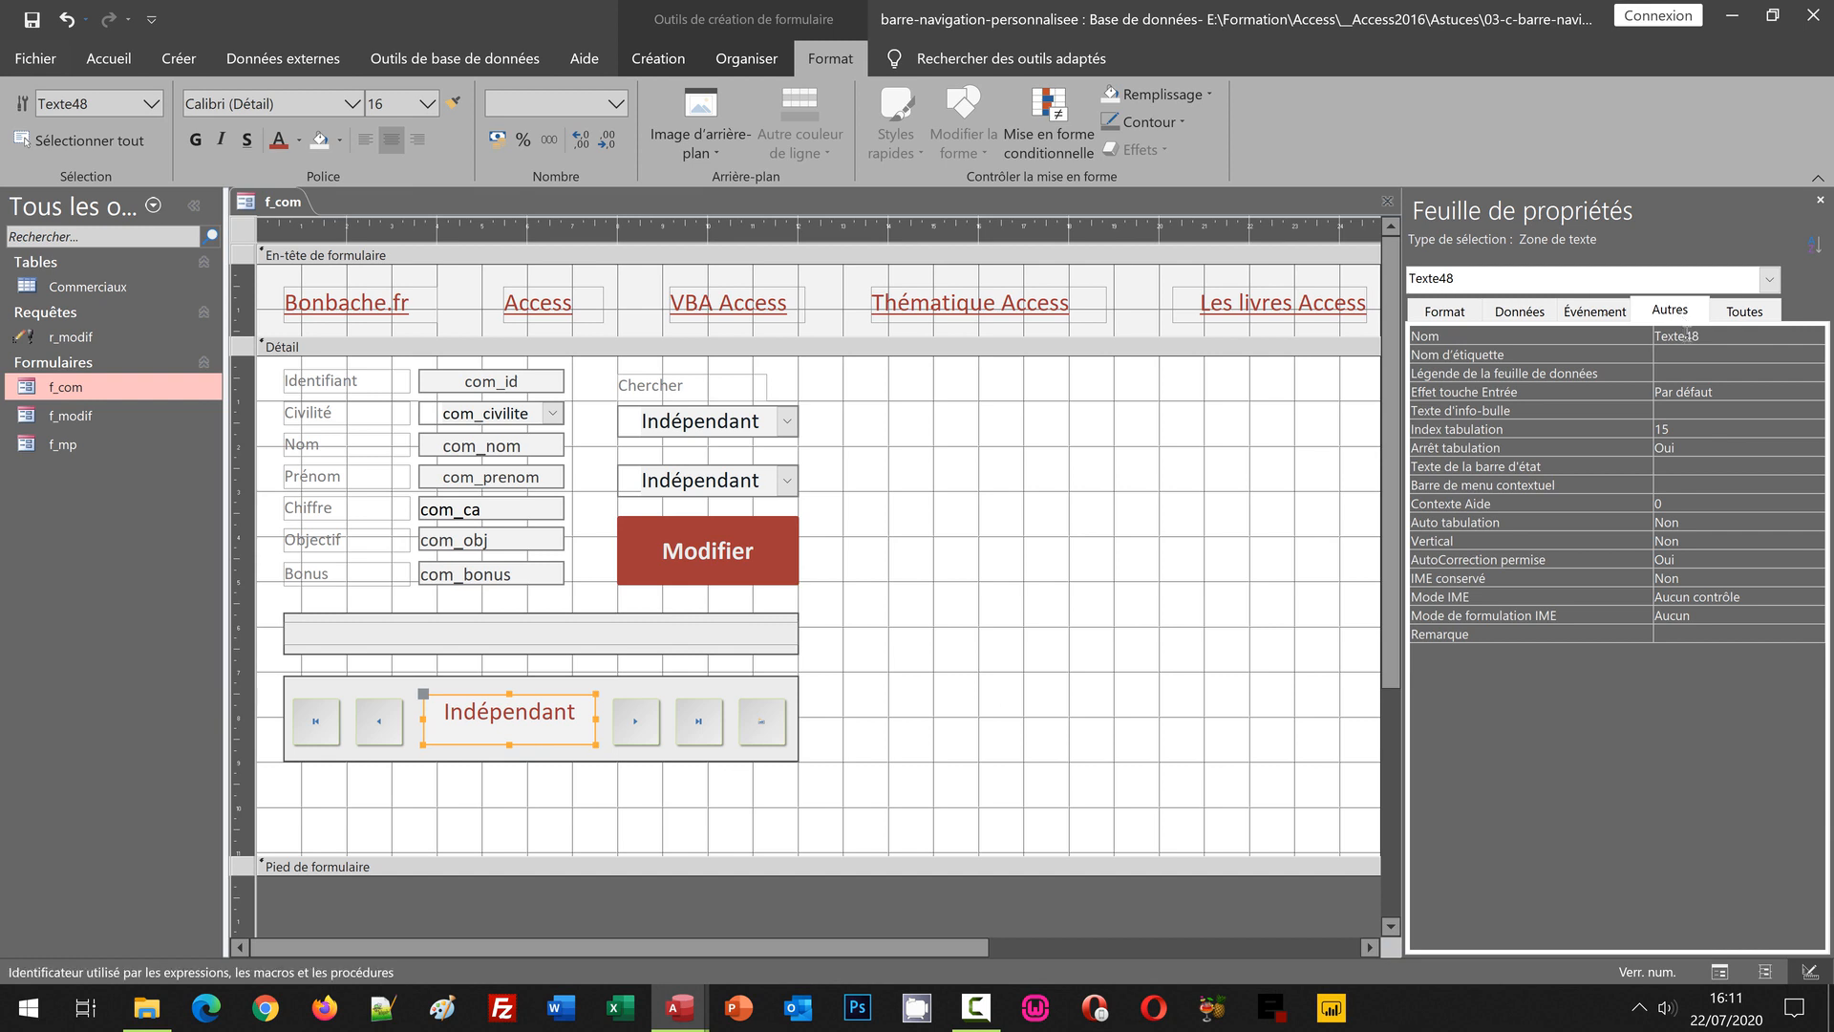
{"action": "double_click", "coordinate": [1688, 333]}
{"action": "type", "text": "Navi"}
{"action": "key", "text": "Return"}
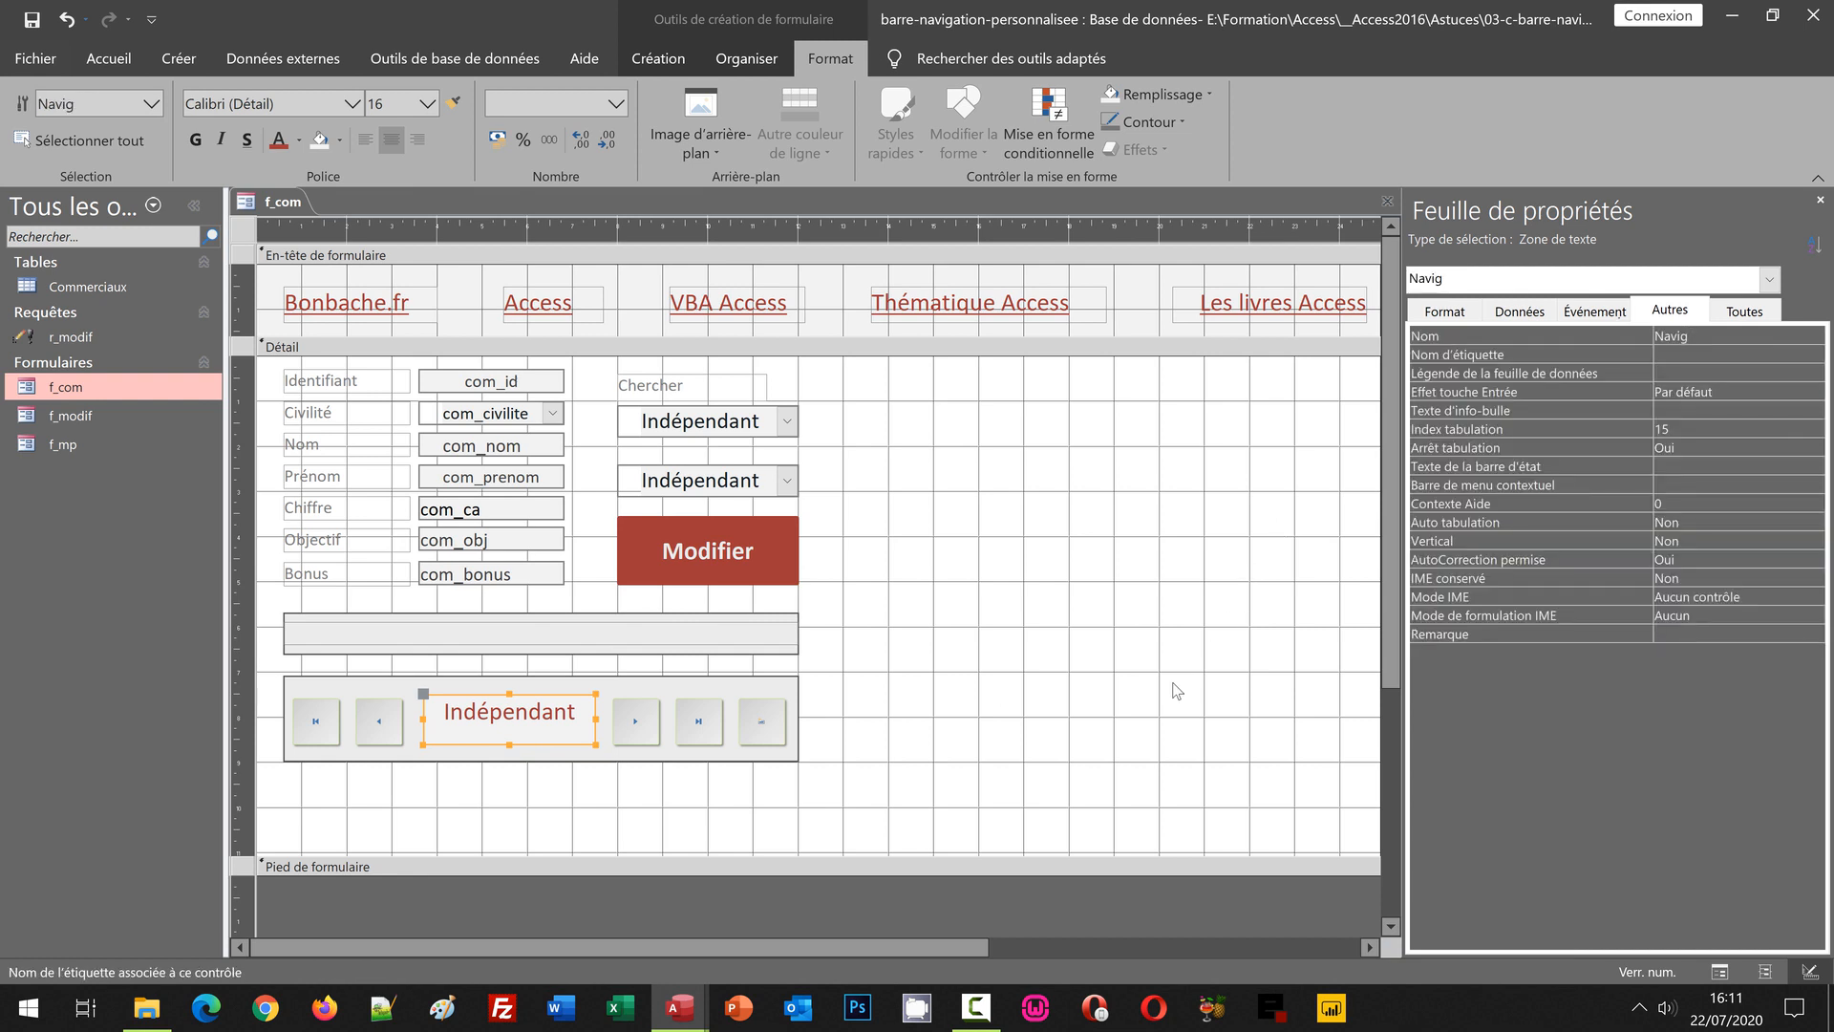
Sort the Navig text box's properties alphabetically and set its top margin (Marge supérieure) to 0,2 cm
{"action": "left_click", "coordinate": [1448, 312]}
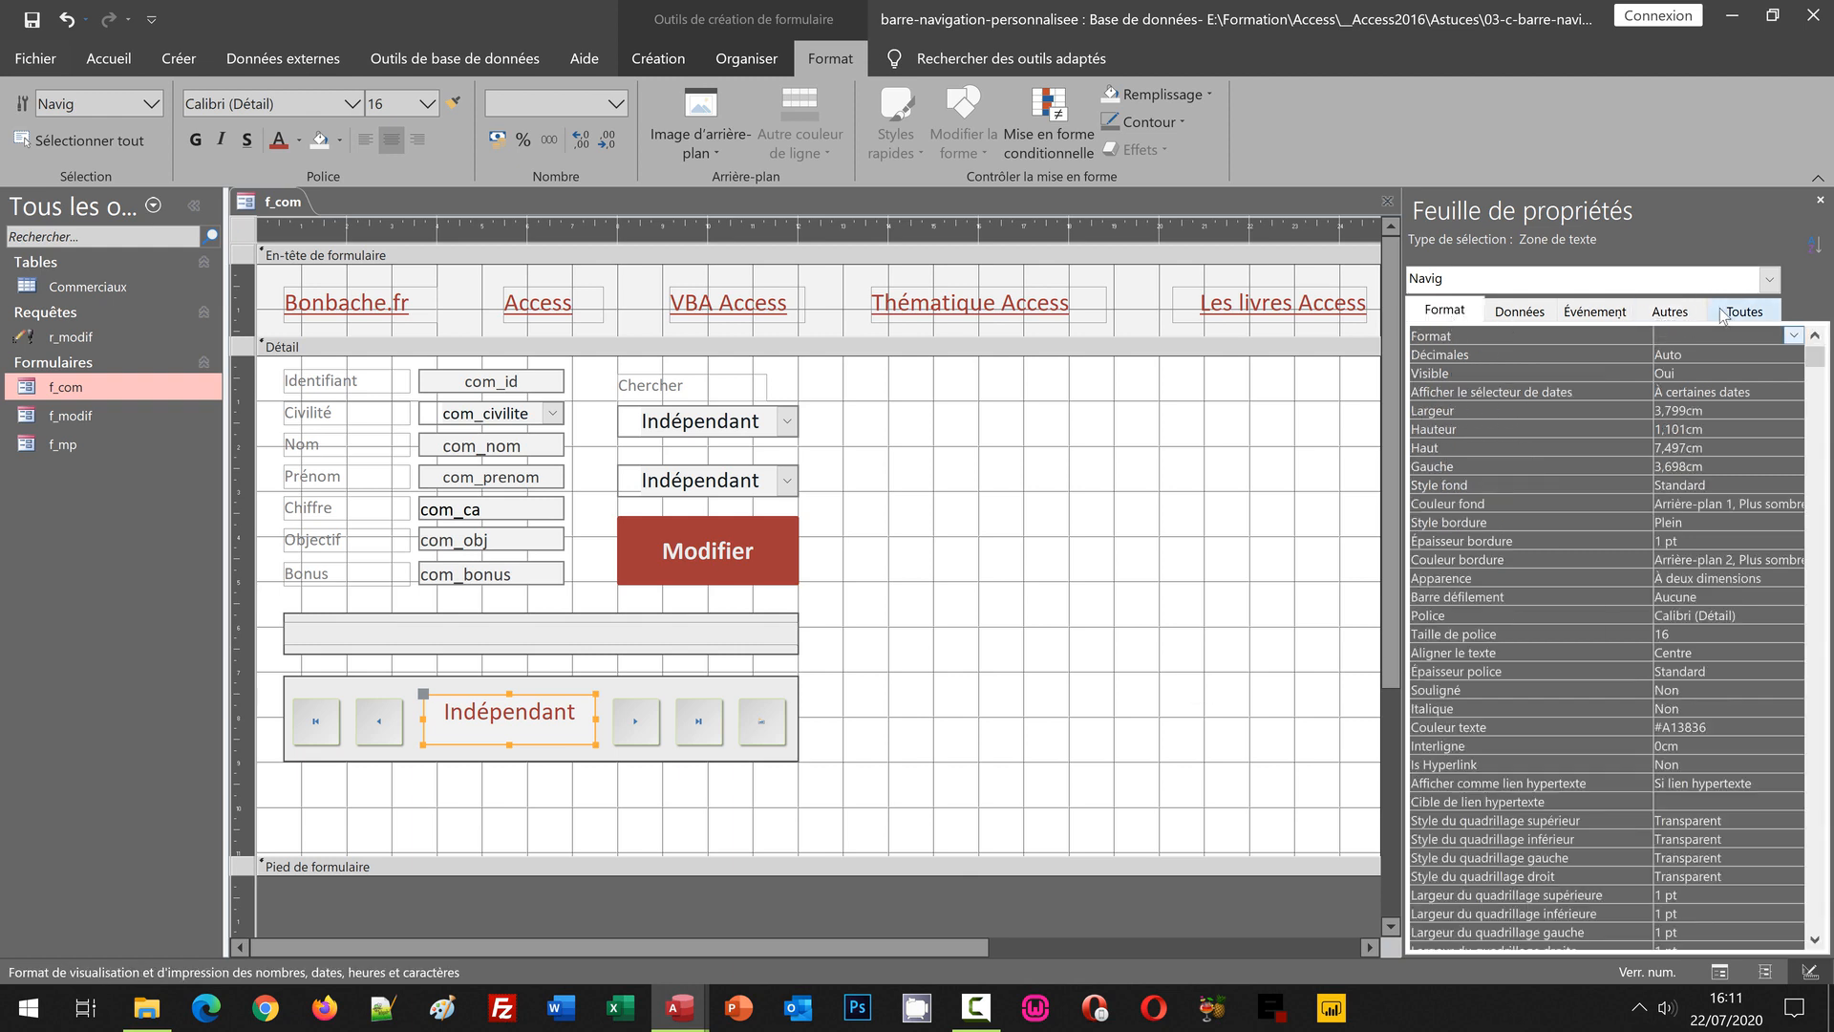
{"action": "left_click", "coordinate": [1816, 252]}
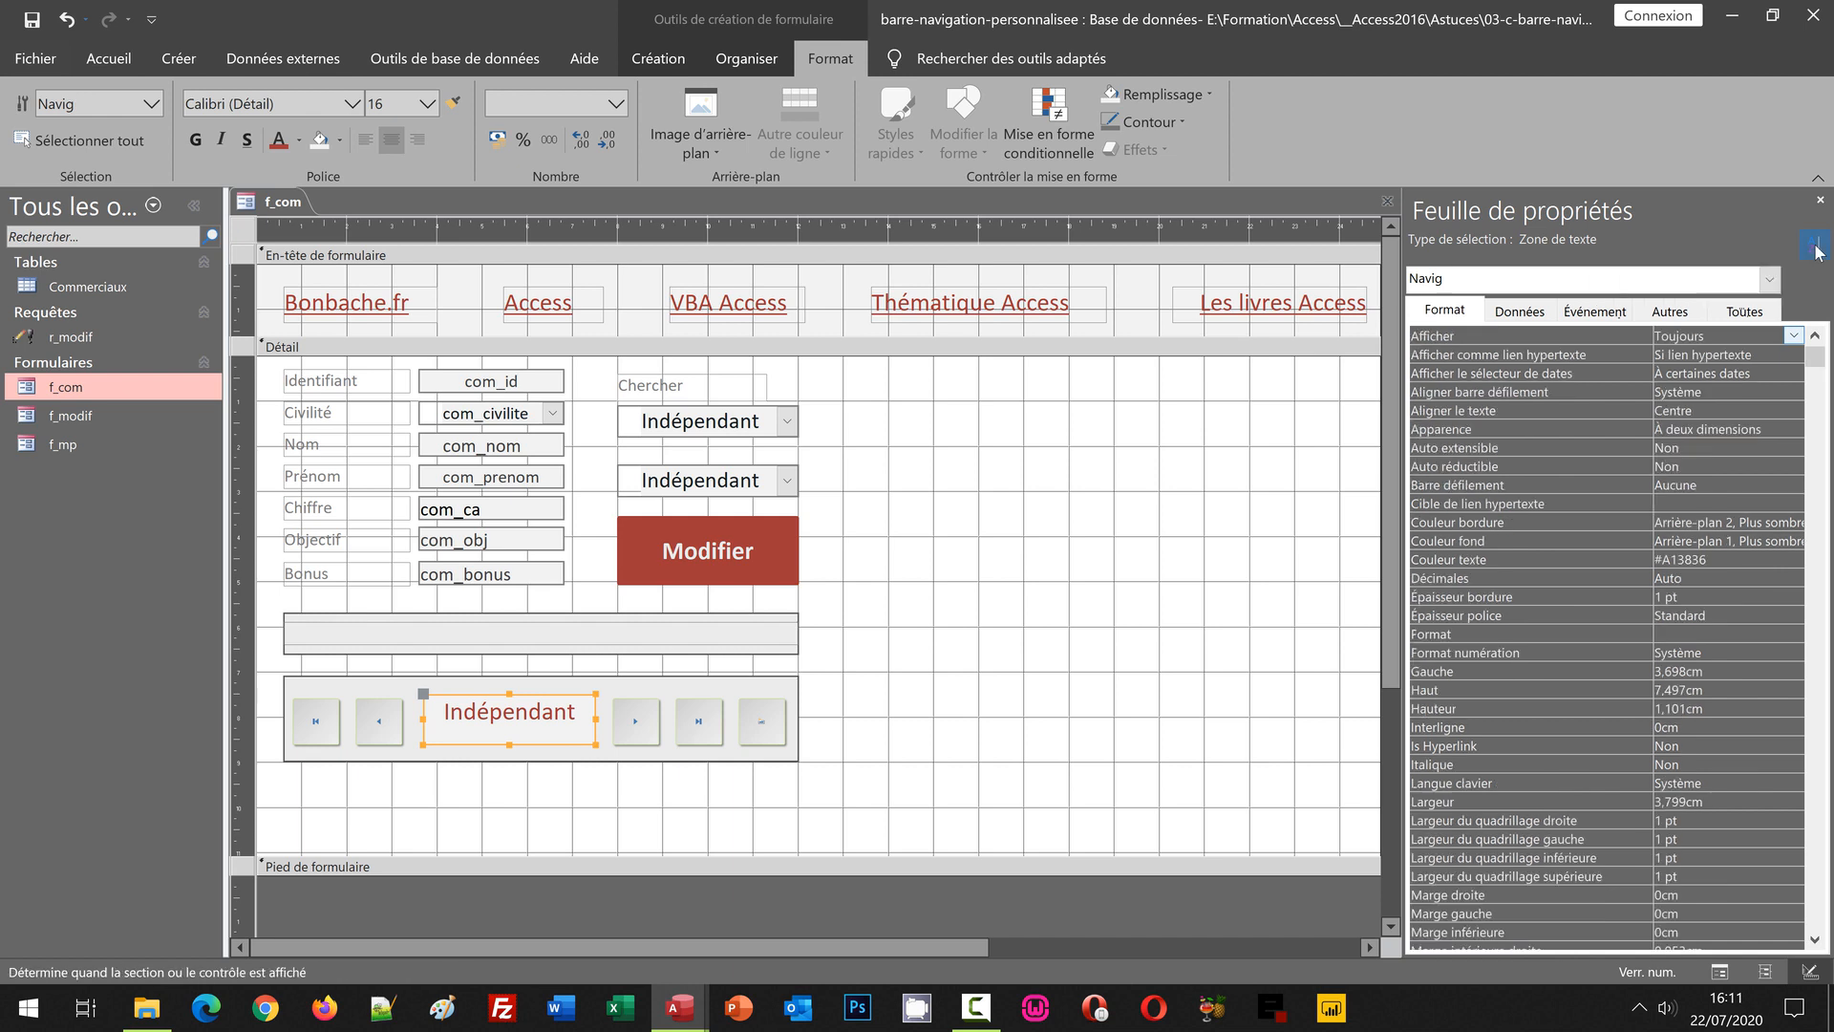
{"action": "left_click", "coordinate": [1818, 798]}
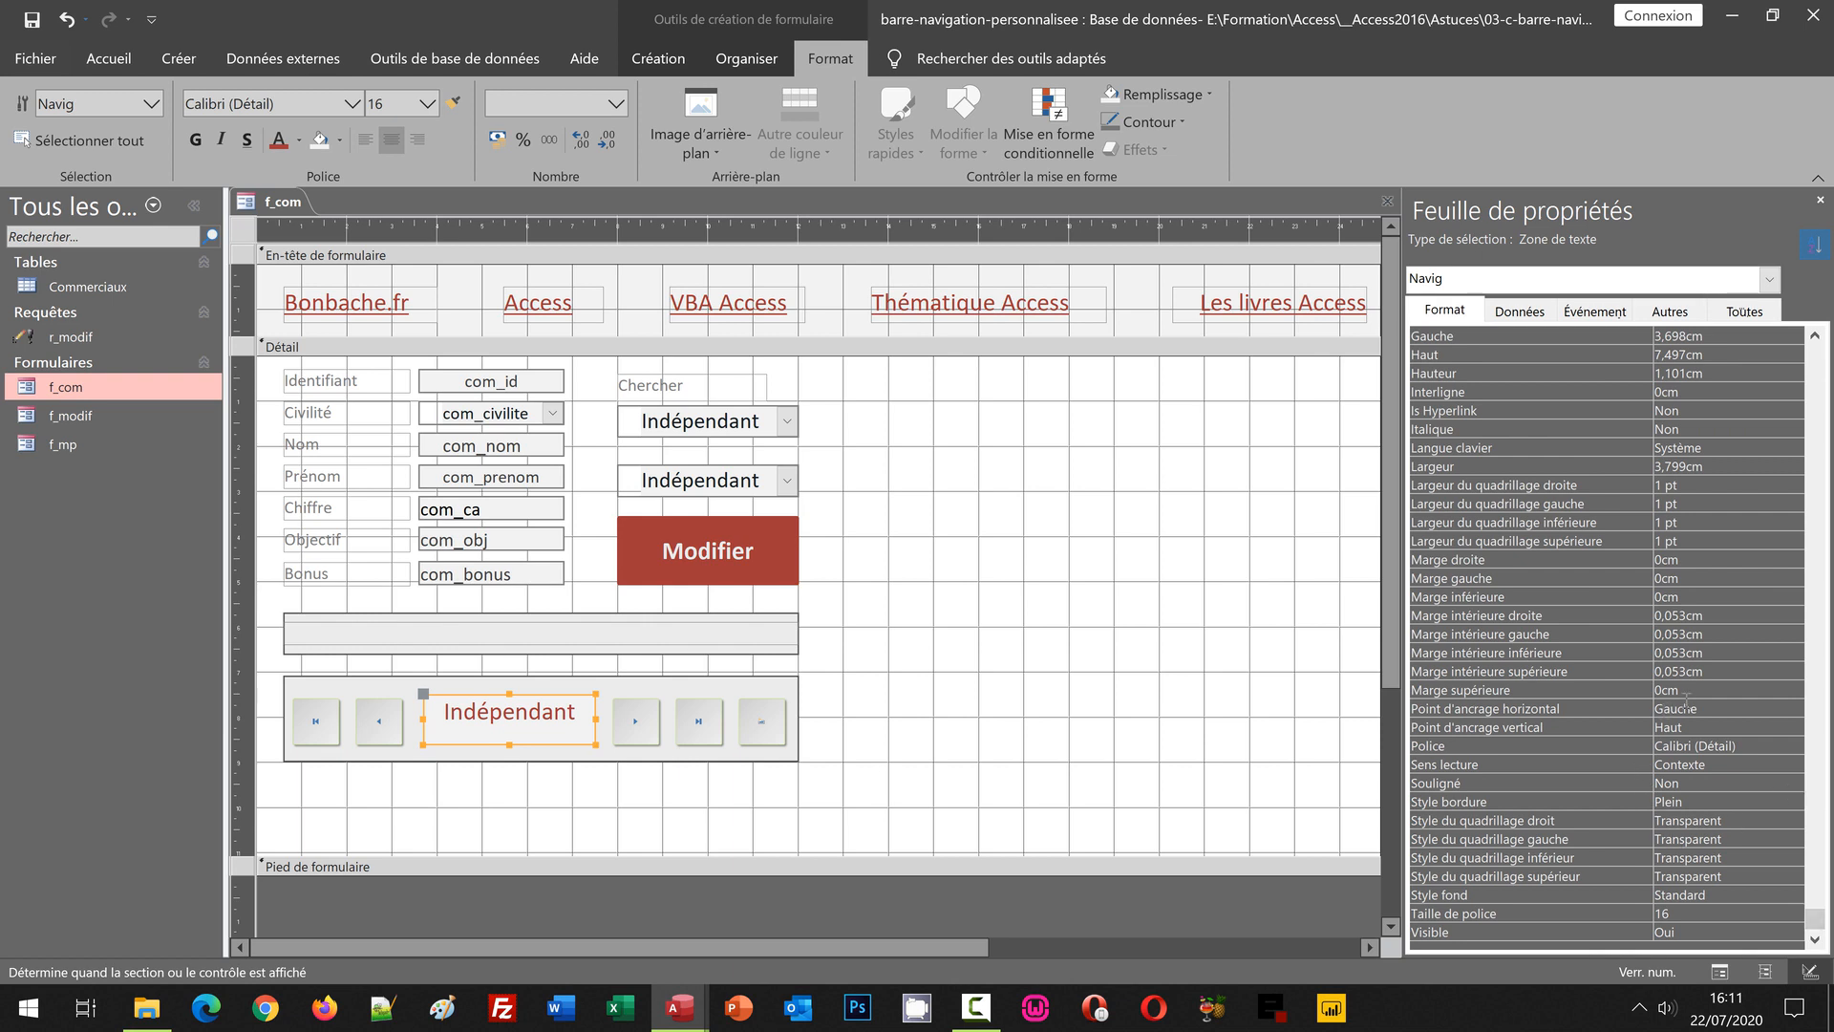
{"action": "left_click", "coordinate": [1617, 685]}
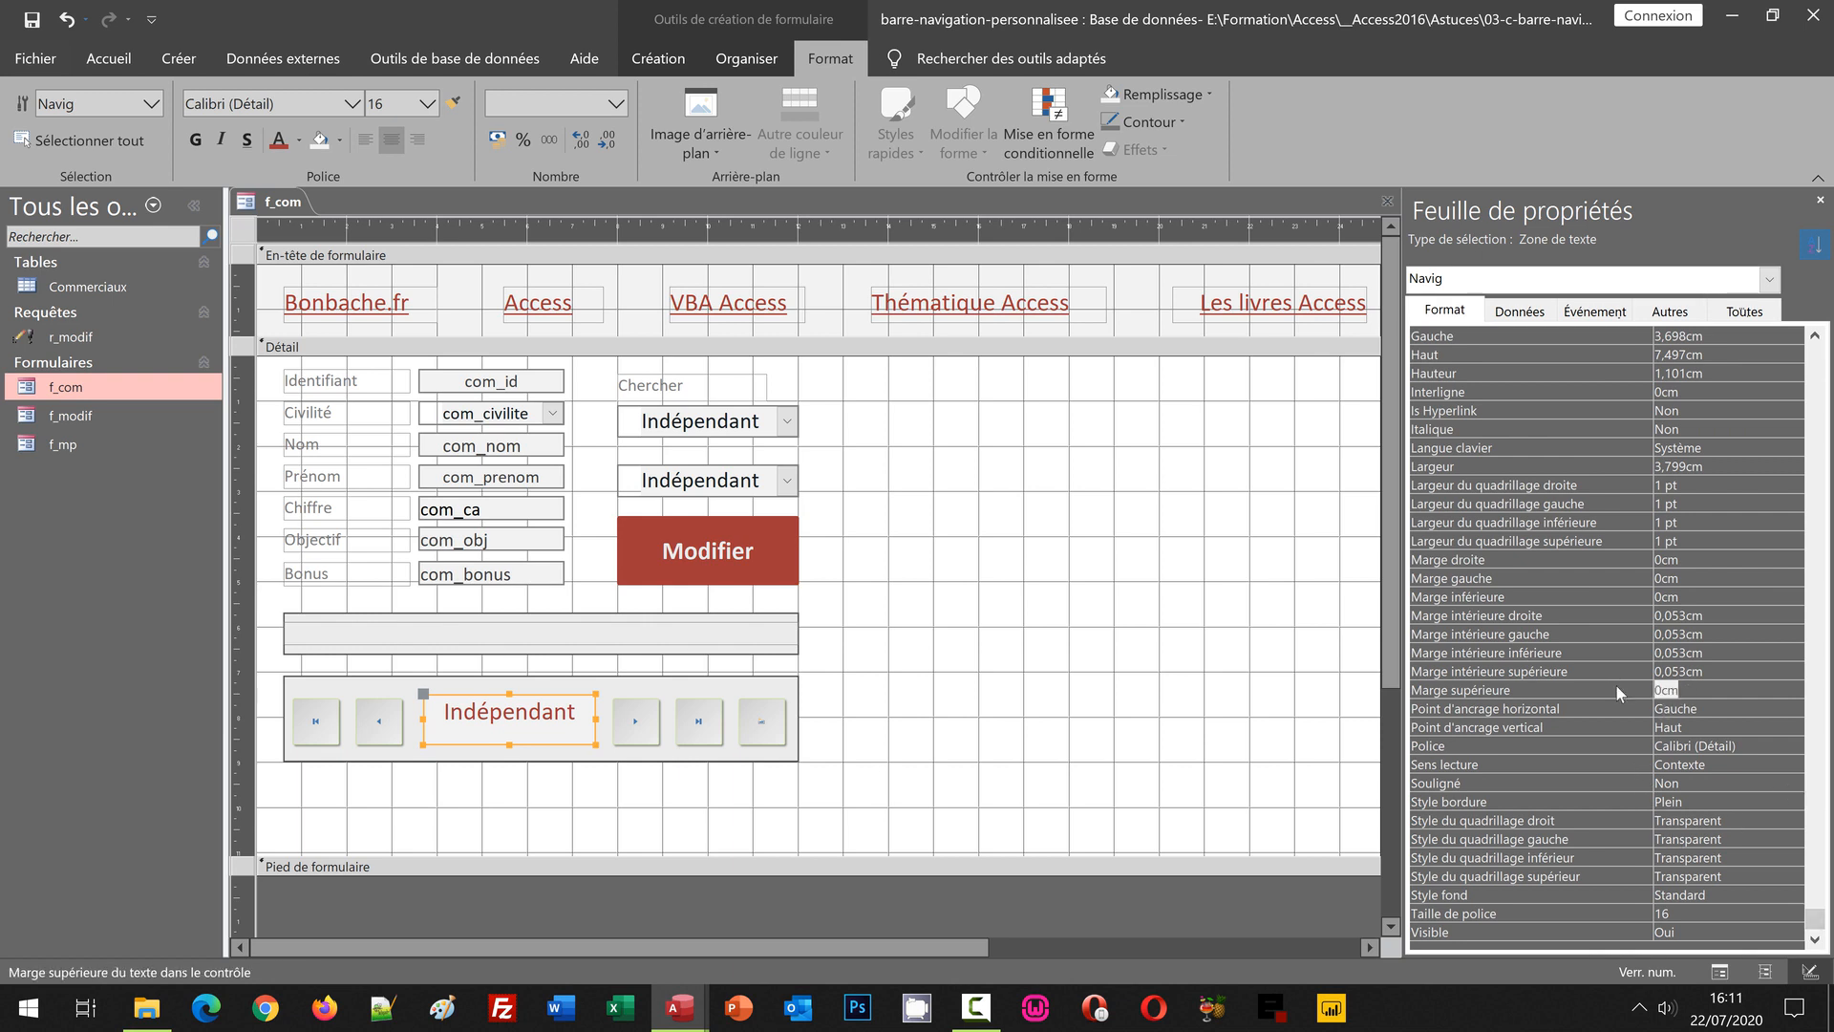
{"action": "type", "text": "0,2"}
{"action": "key", "text": "Return"}
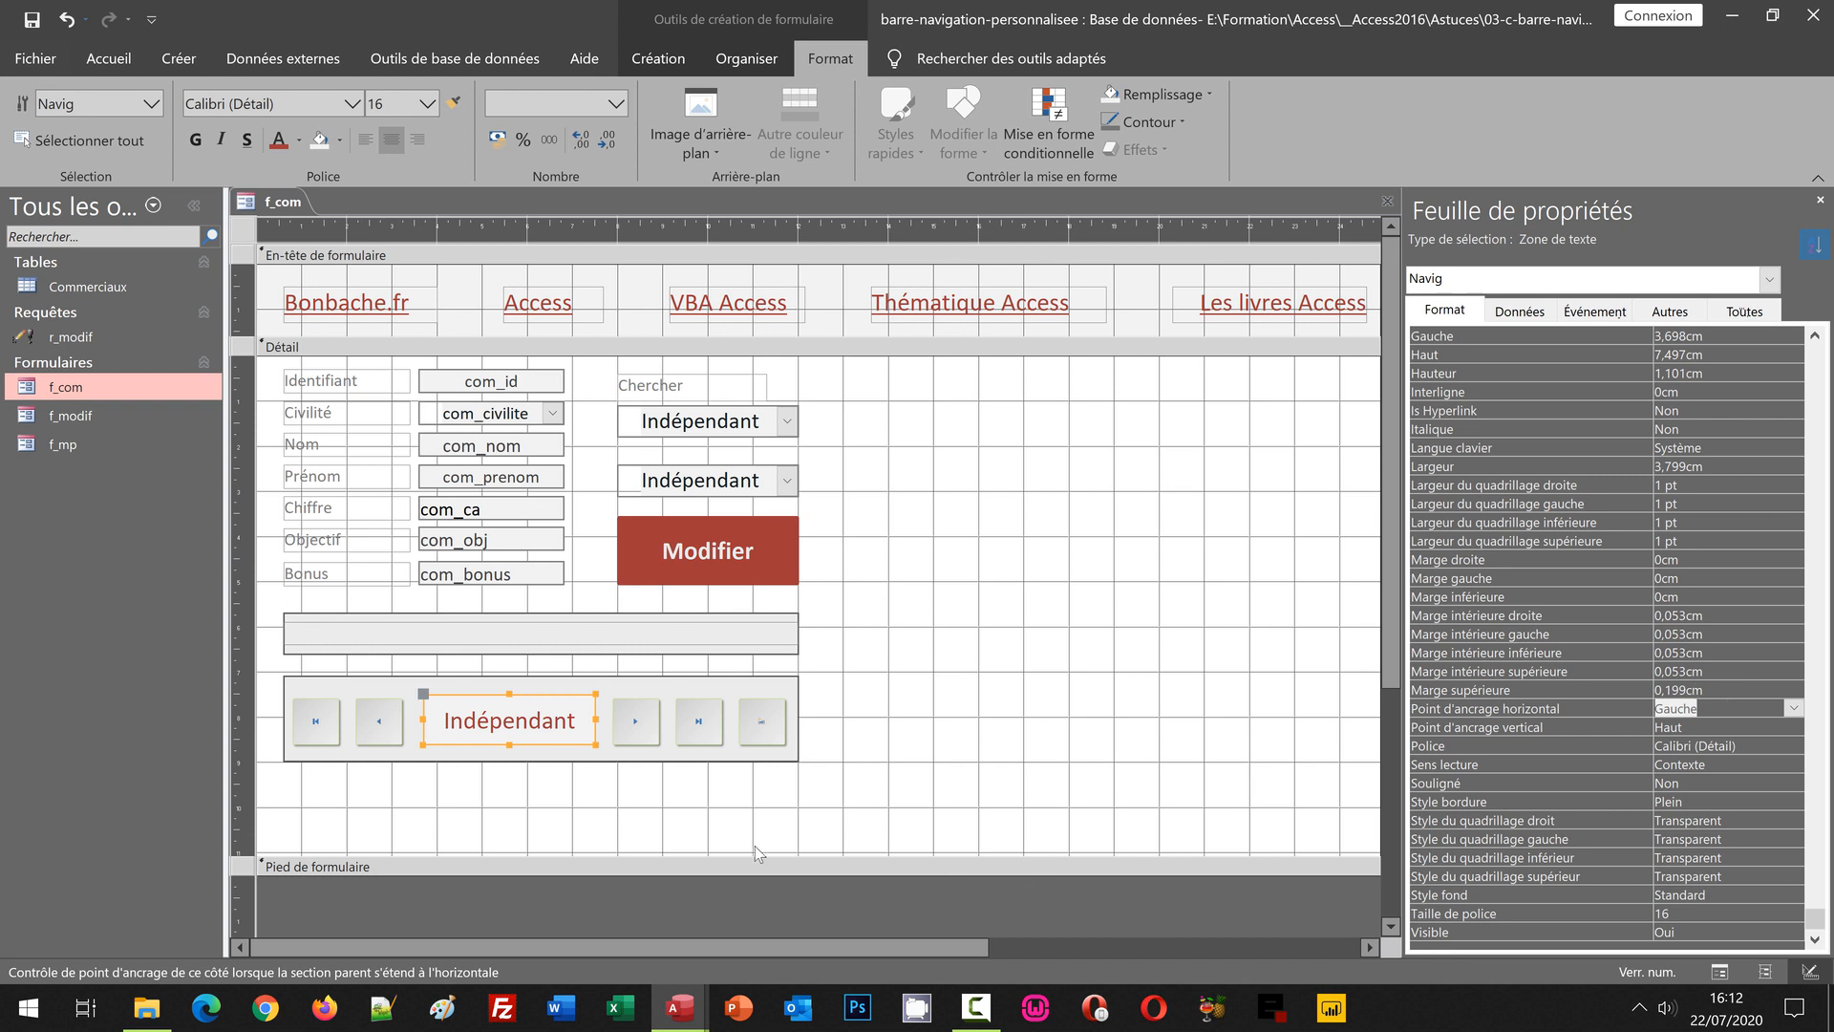
Space the navigation buttons and the Navig text box evenly in the horizontal direction, leaving out the background rectangle
{"action": "left_click", "coordinate": [241, 716]}
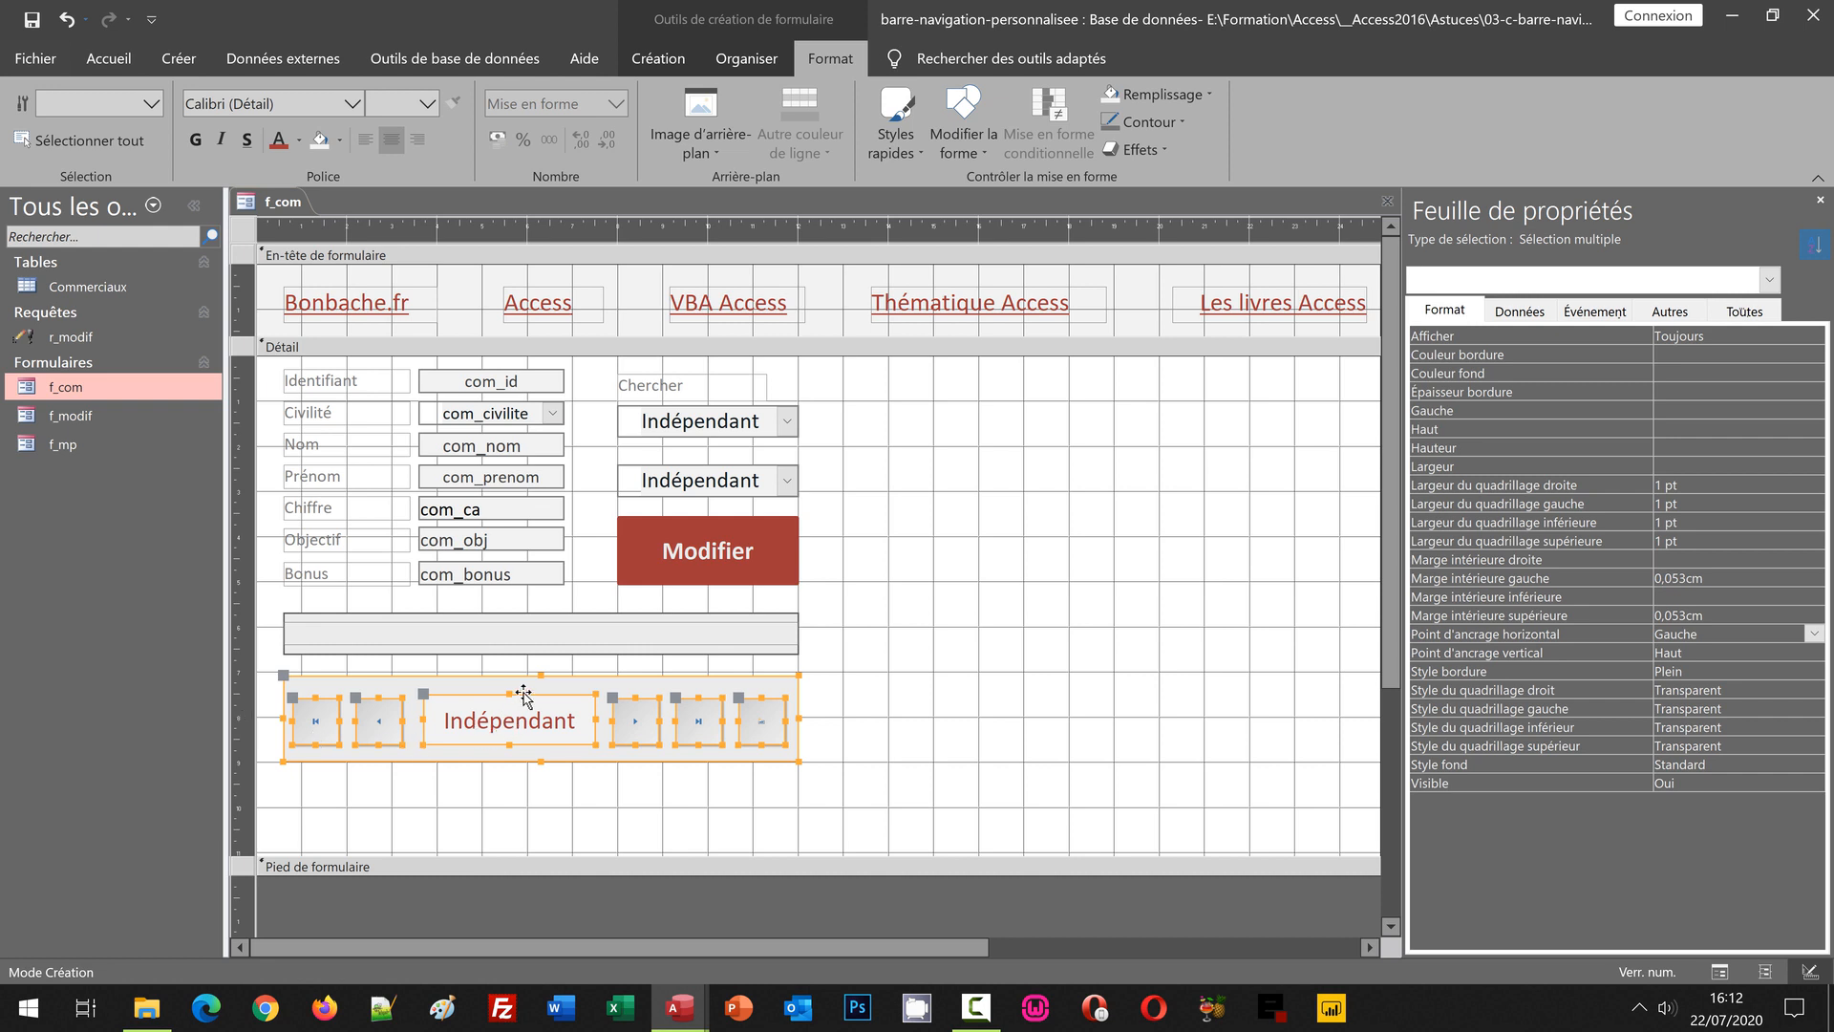
{"action": "left_click", "coordinate": [574, 691], "text": "shift"}
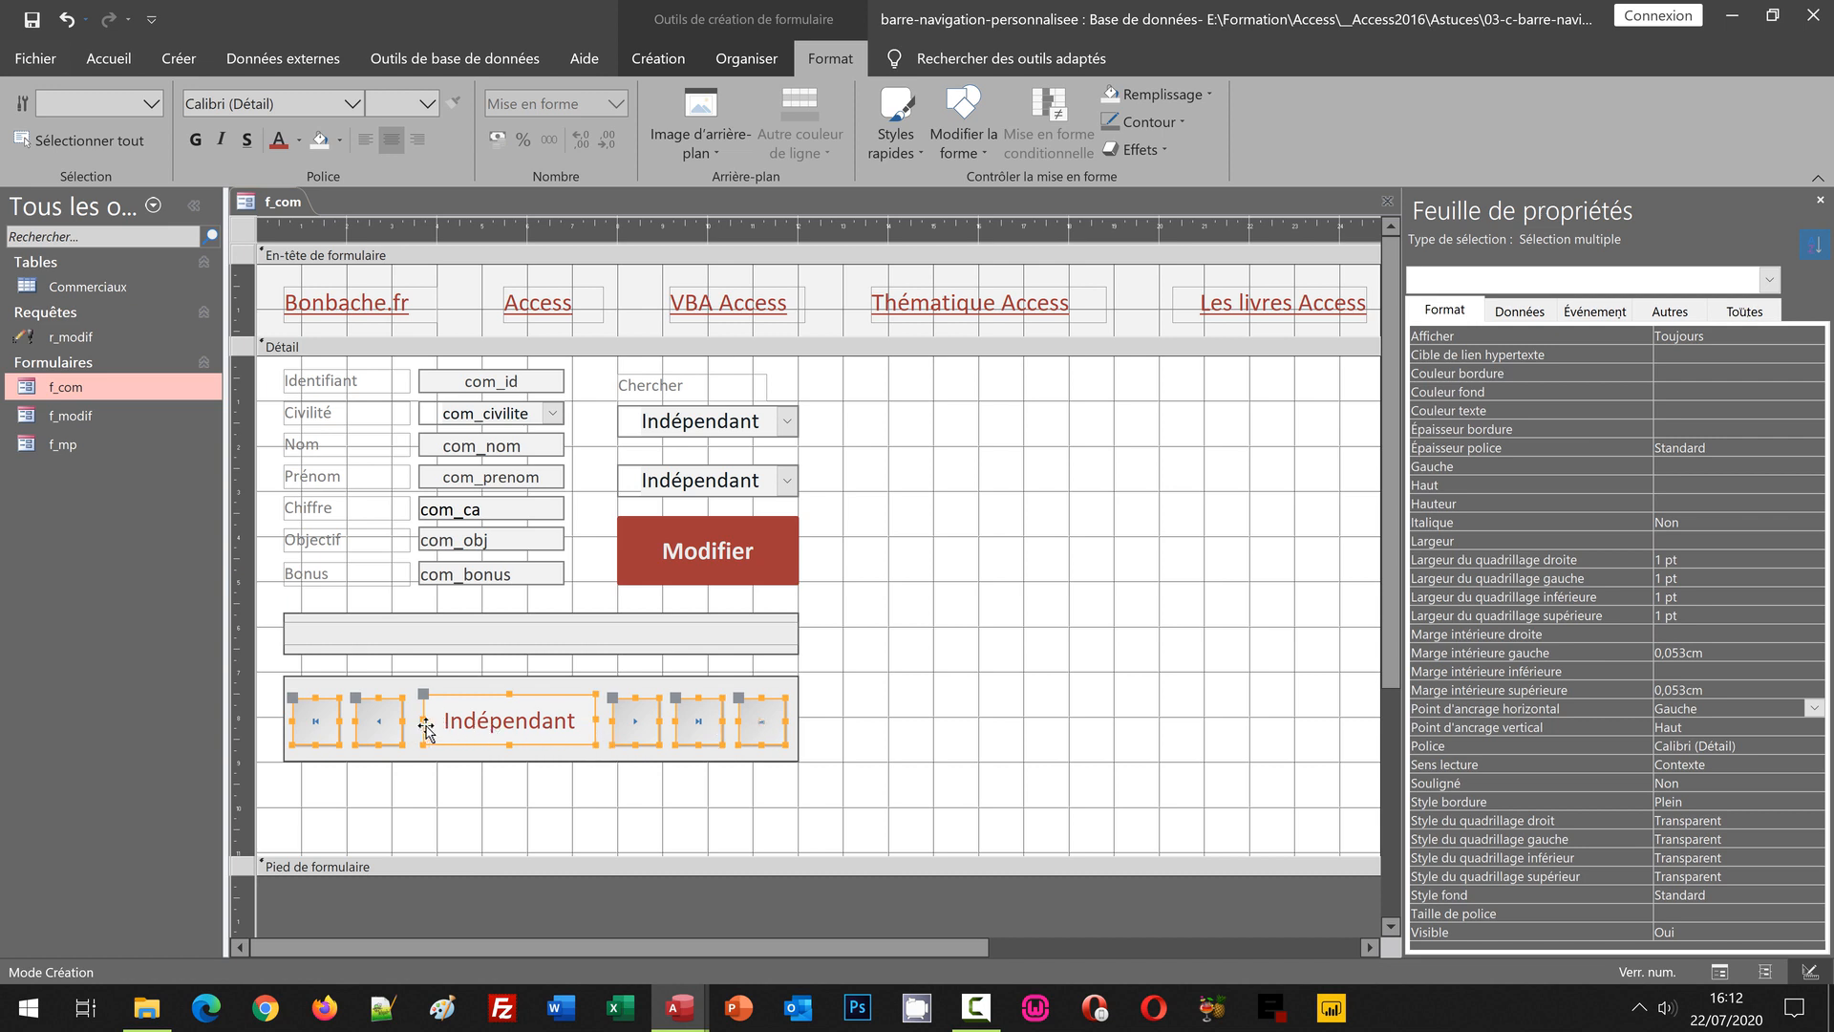
{"action": "left_click", "coordinate": [747, 58]}
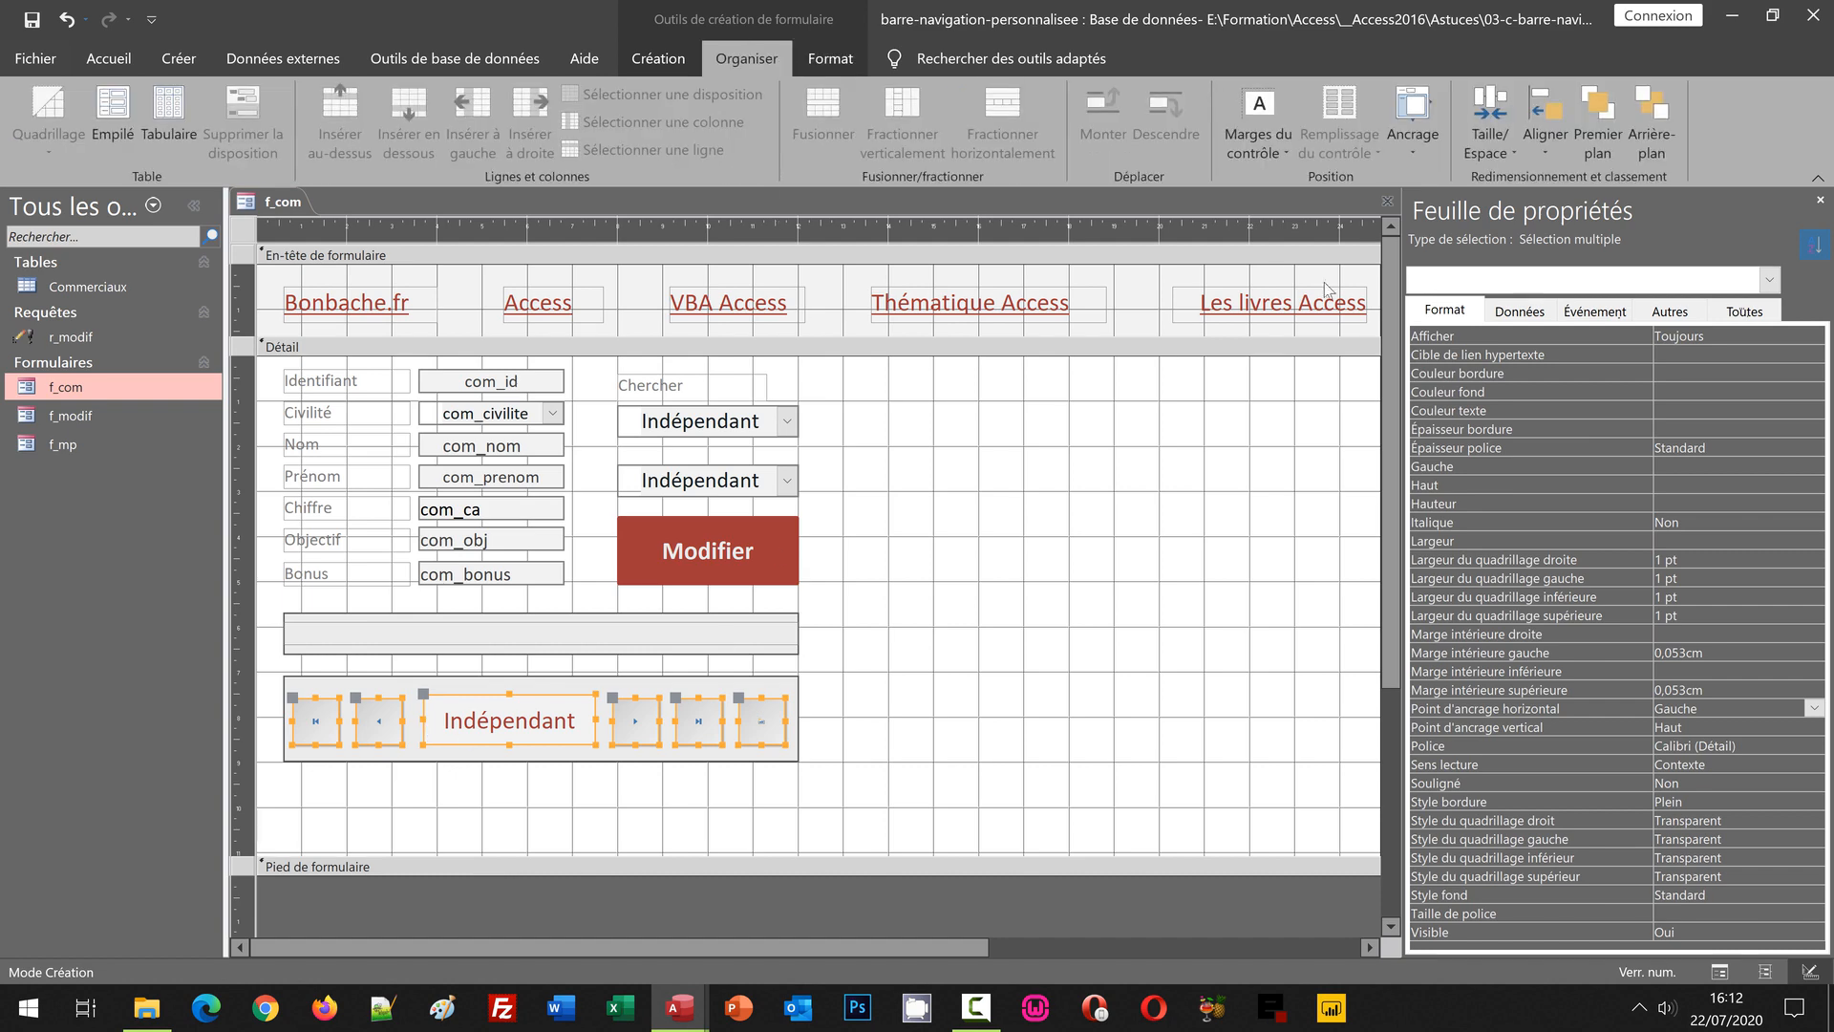
{"action": "left_click", "coordinate": [1509, 153]}
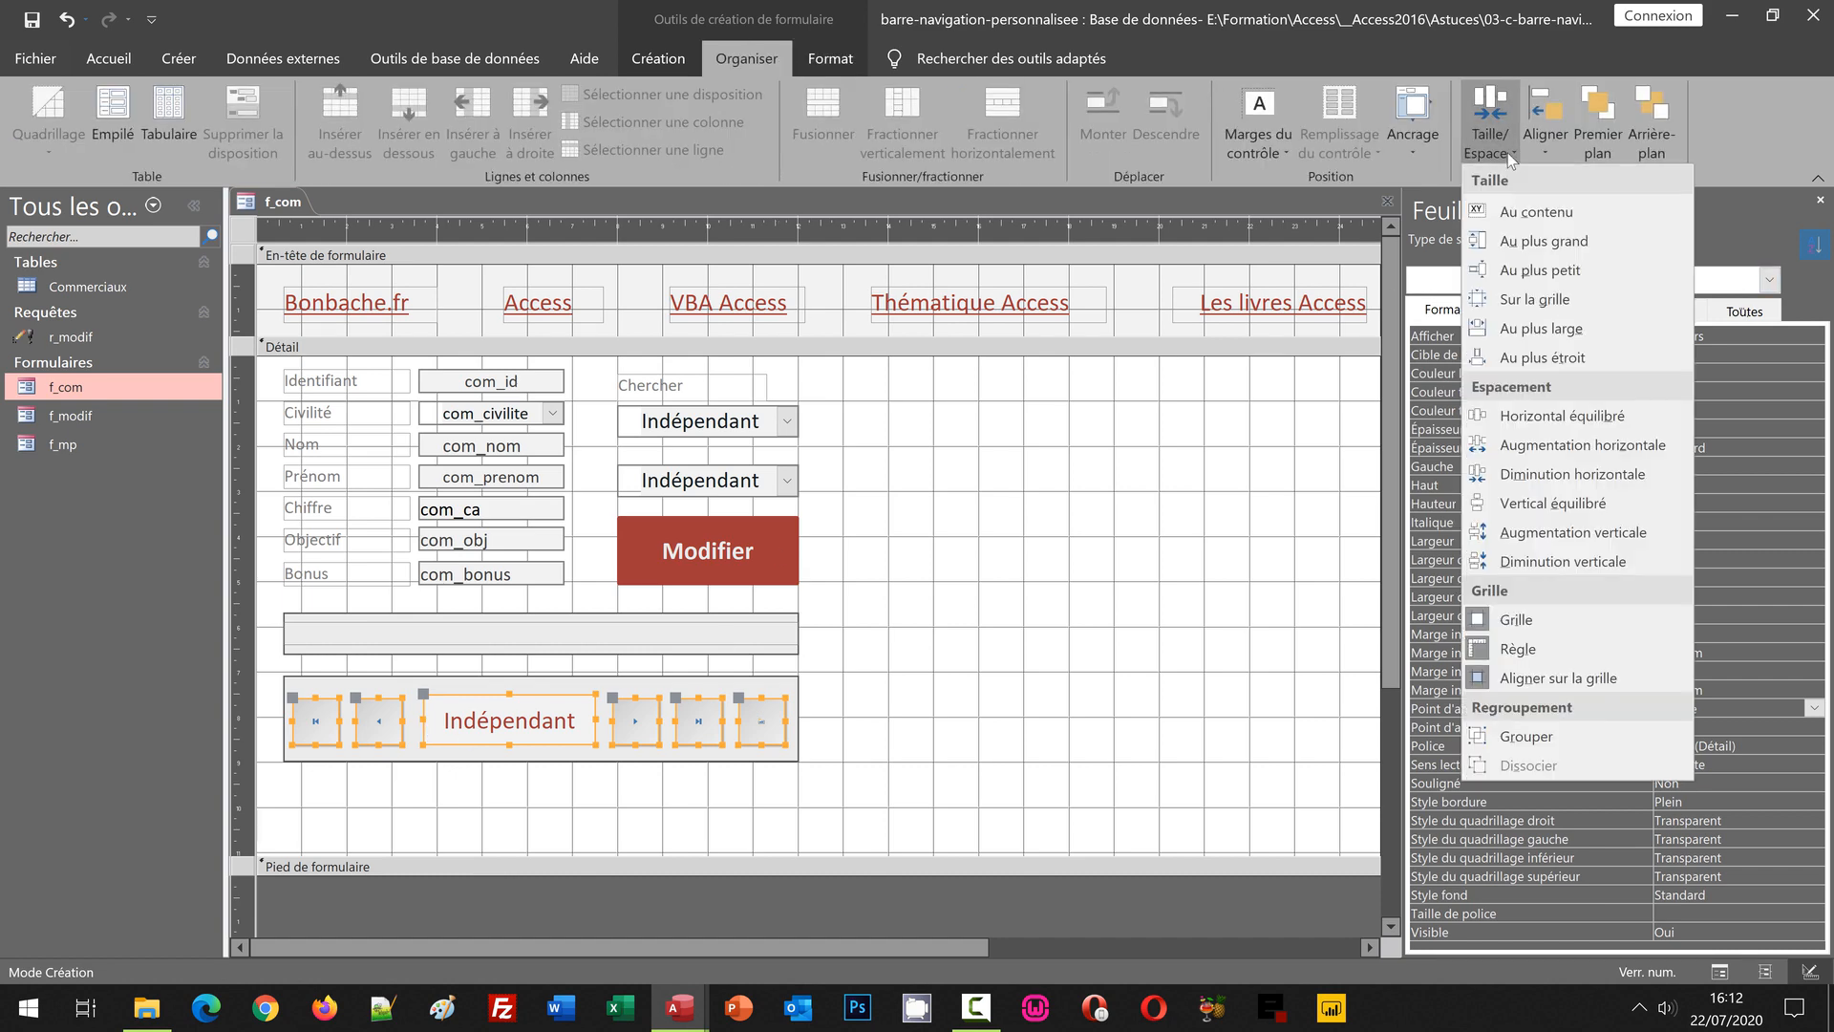
{"action": "left_click", "coordinate": [1531, 417]}
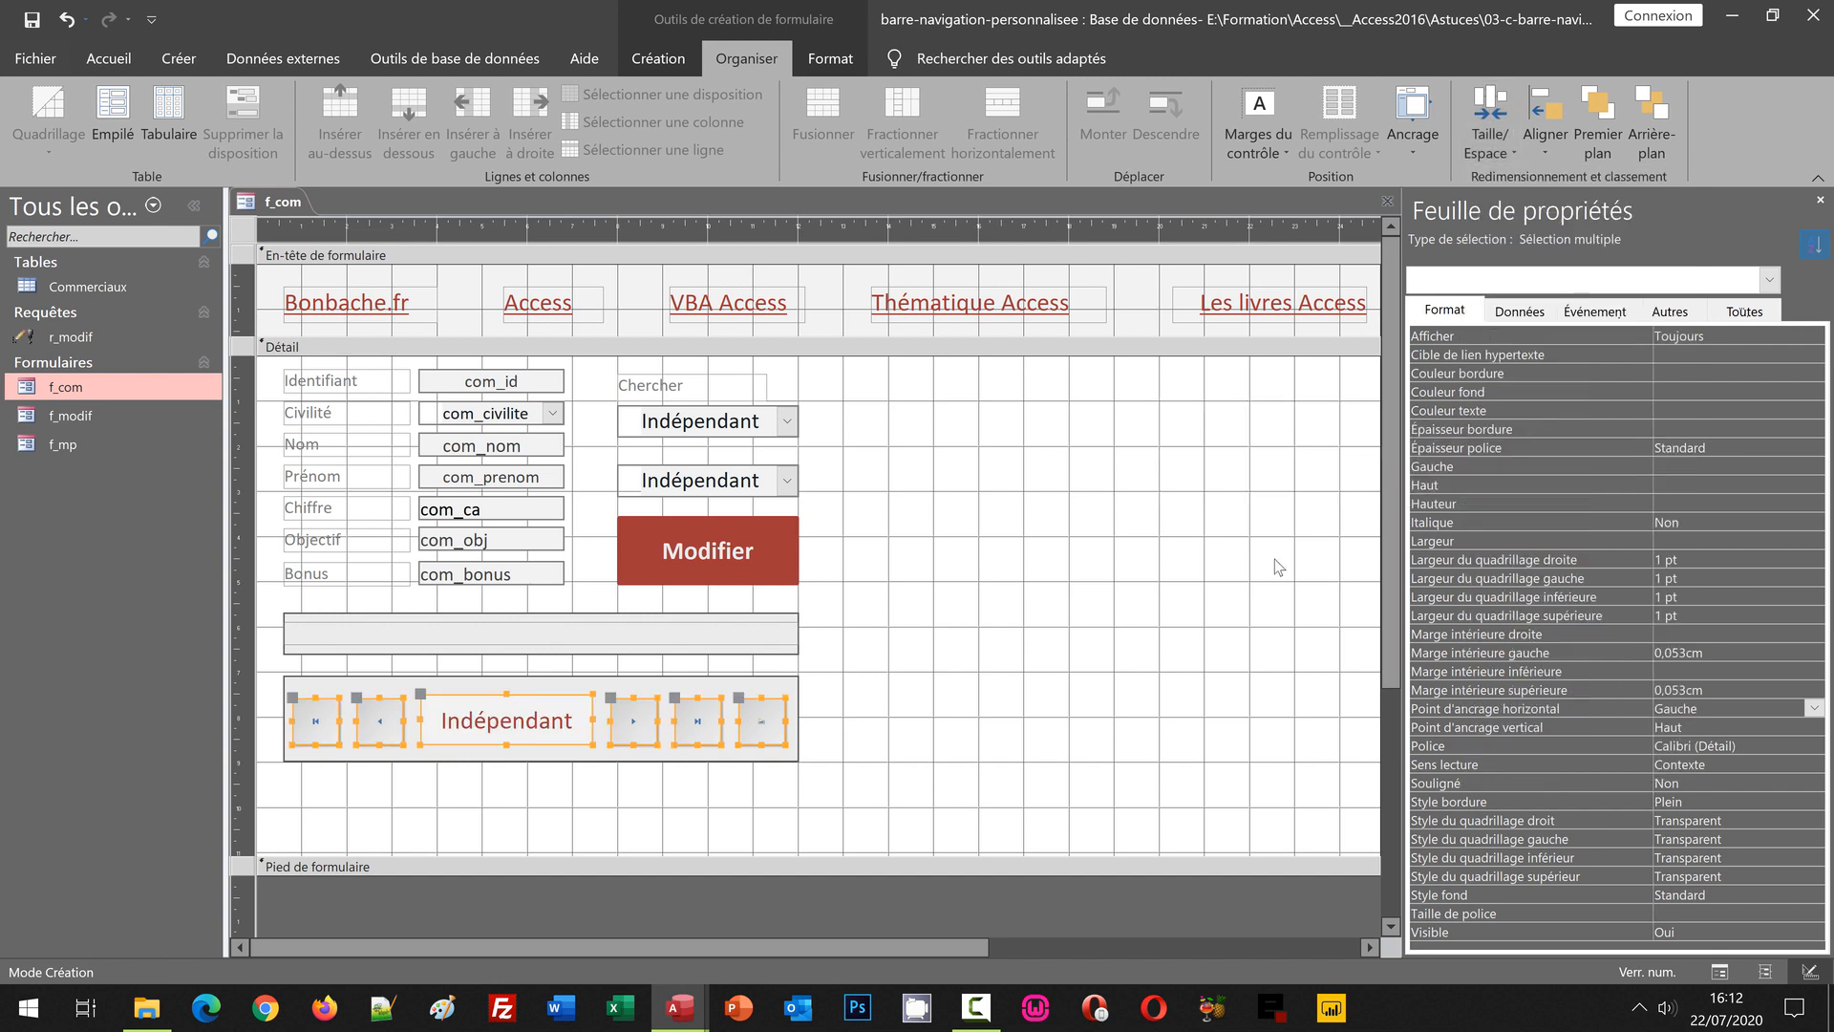
{"action": "left_click", "coordinate": [1098, 698]}
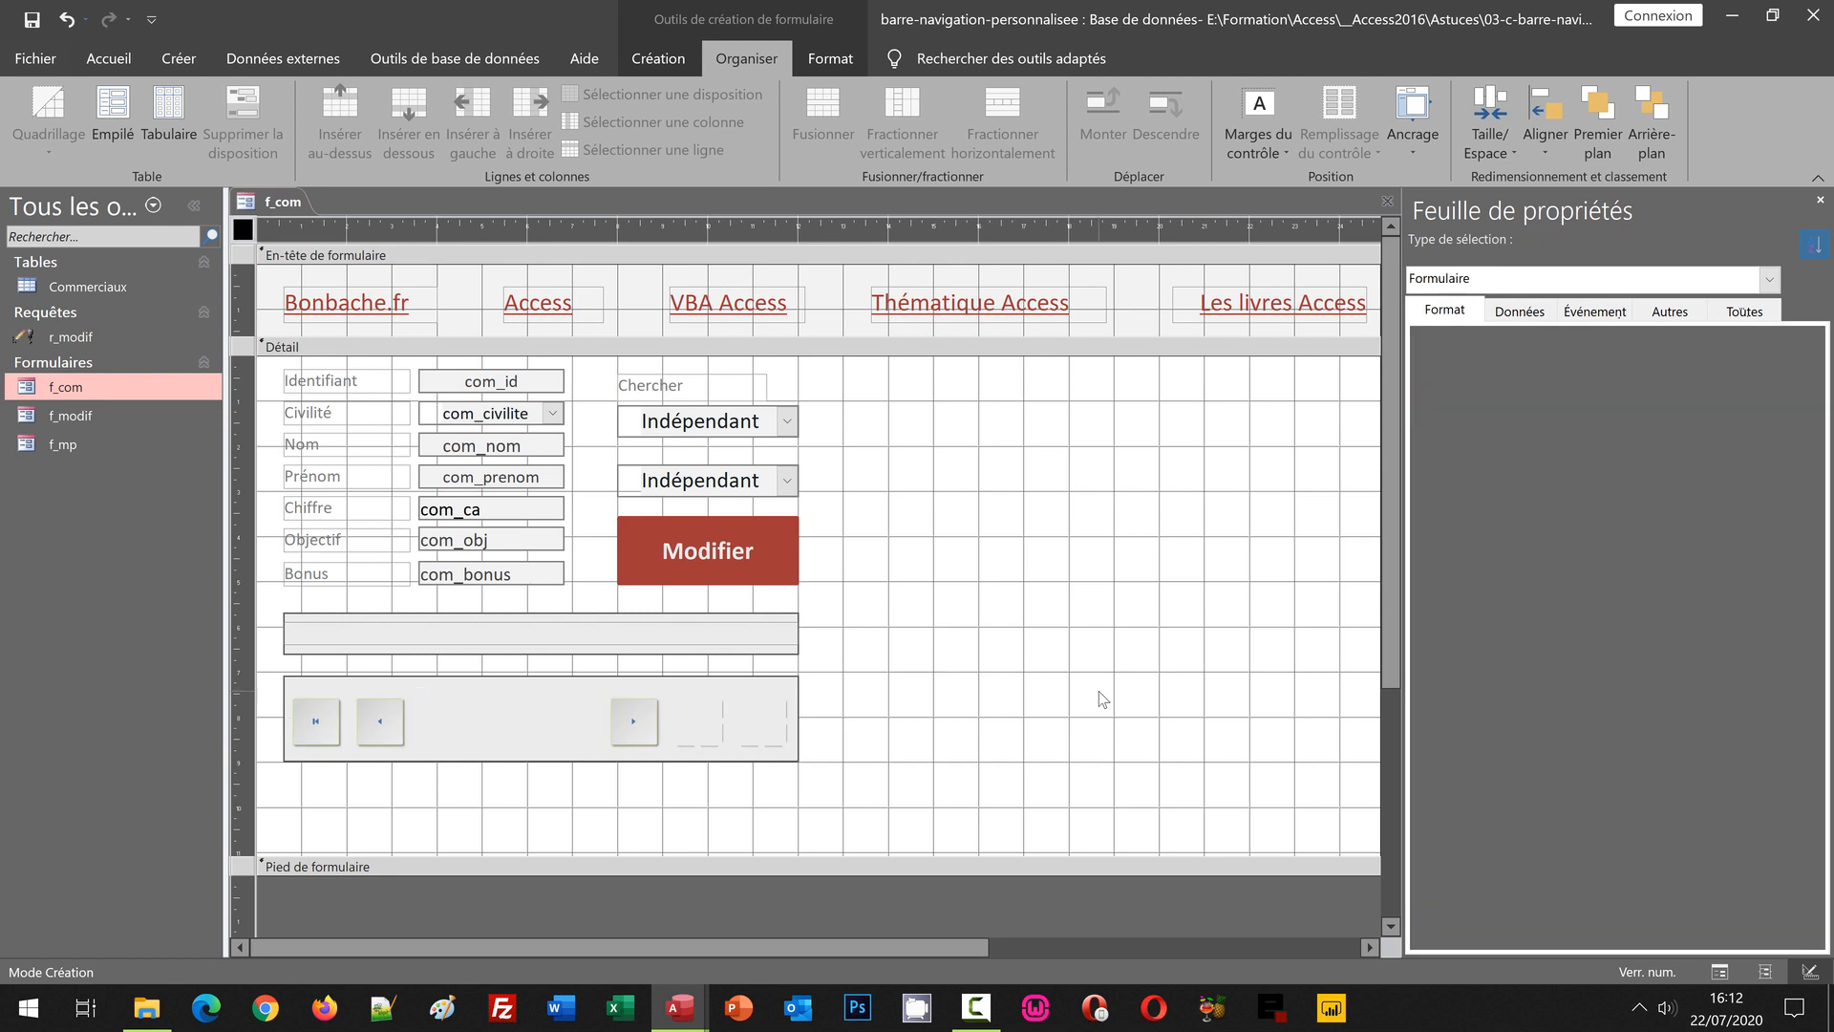
Begin the Navig text box's control source with =VraiFaux([NewRecord];"Nveau Comm.";"Comm. " & [CurrentRecord], widening the property sheet for the long expression
{"action": "left_click", "coordinate": [566, 740]}
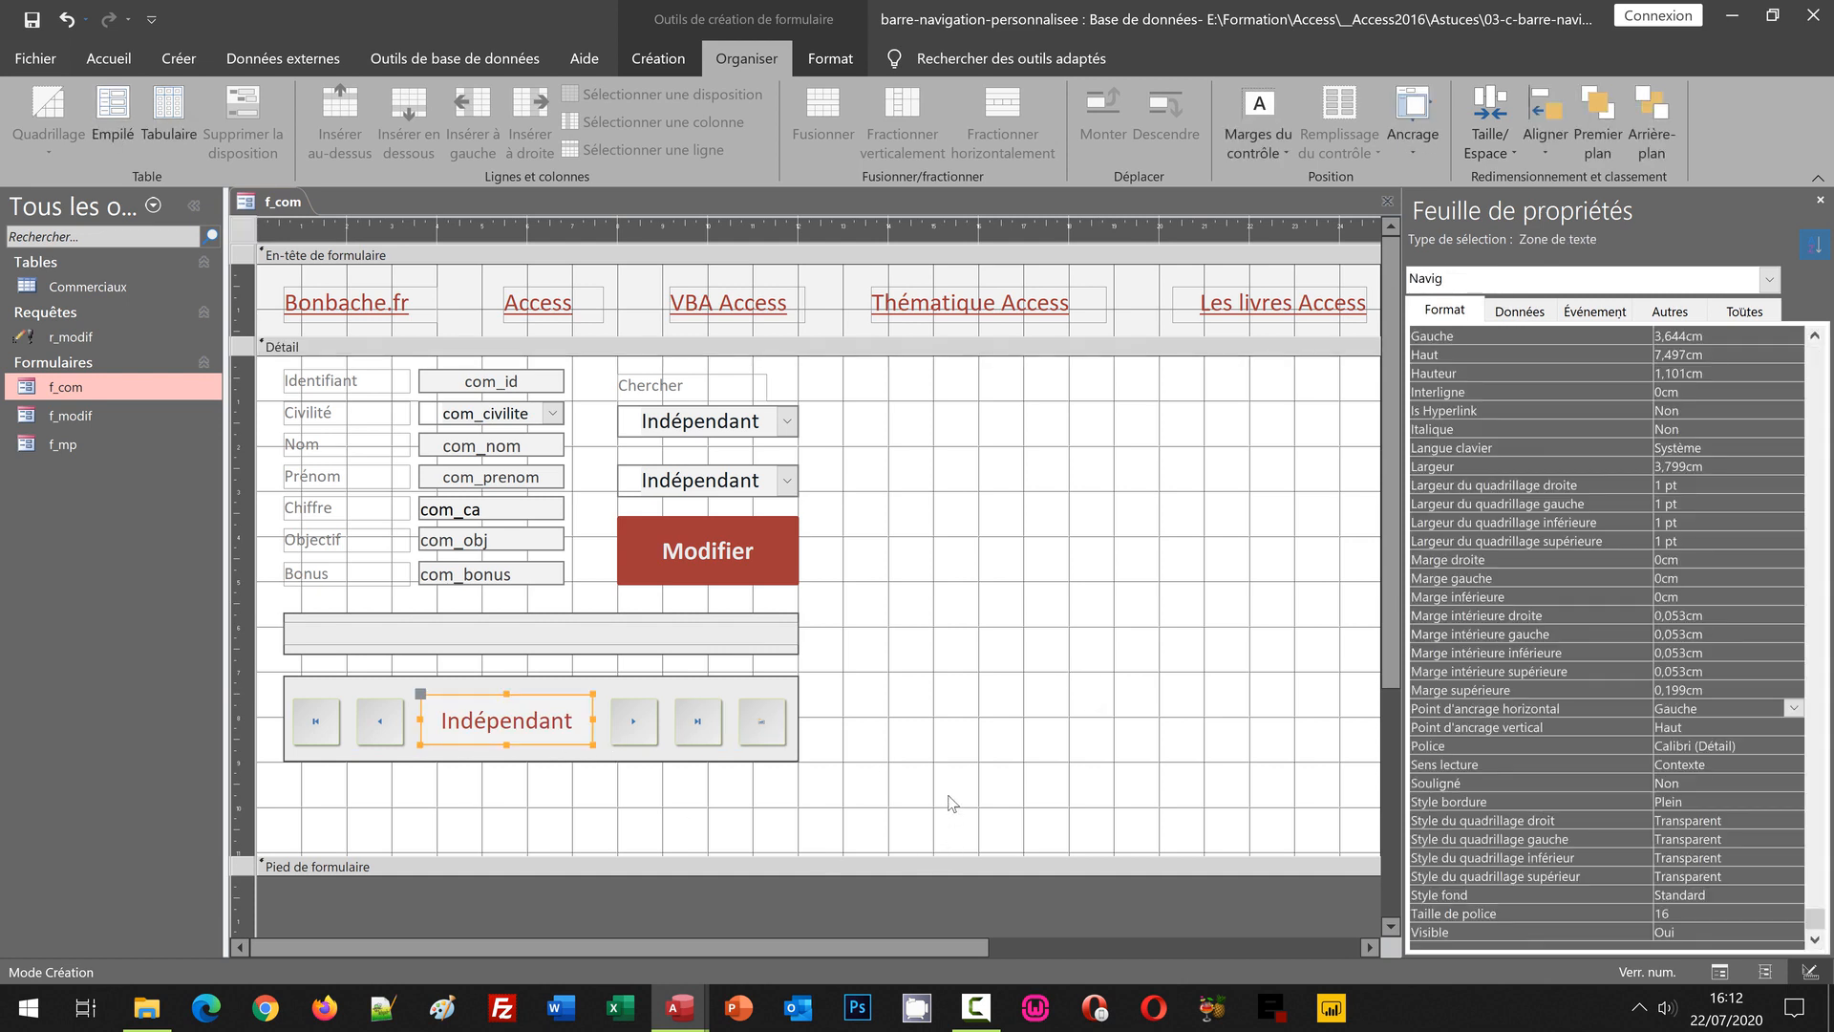
{"action": "left_click", "coordinate": [1524, 311]}
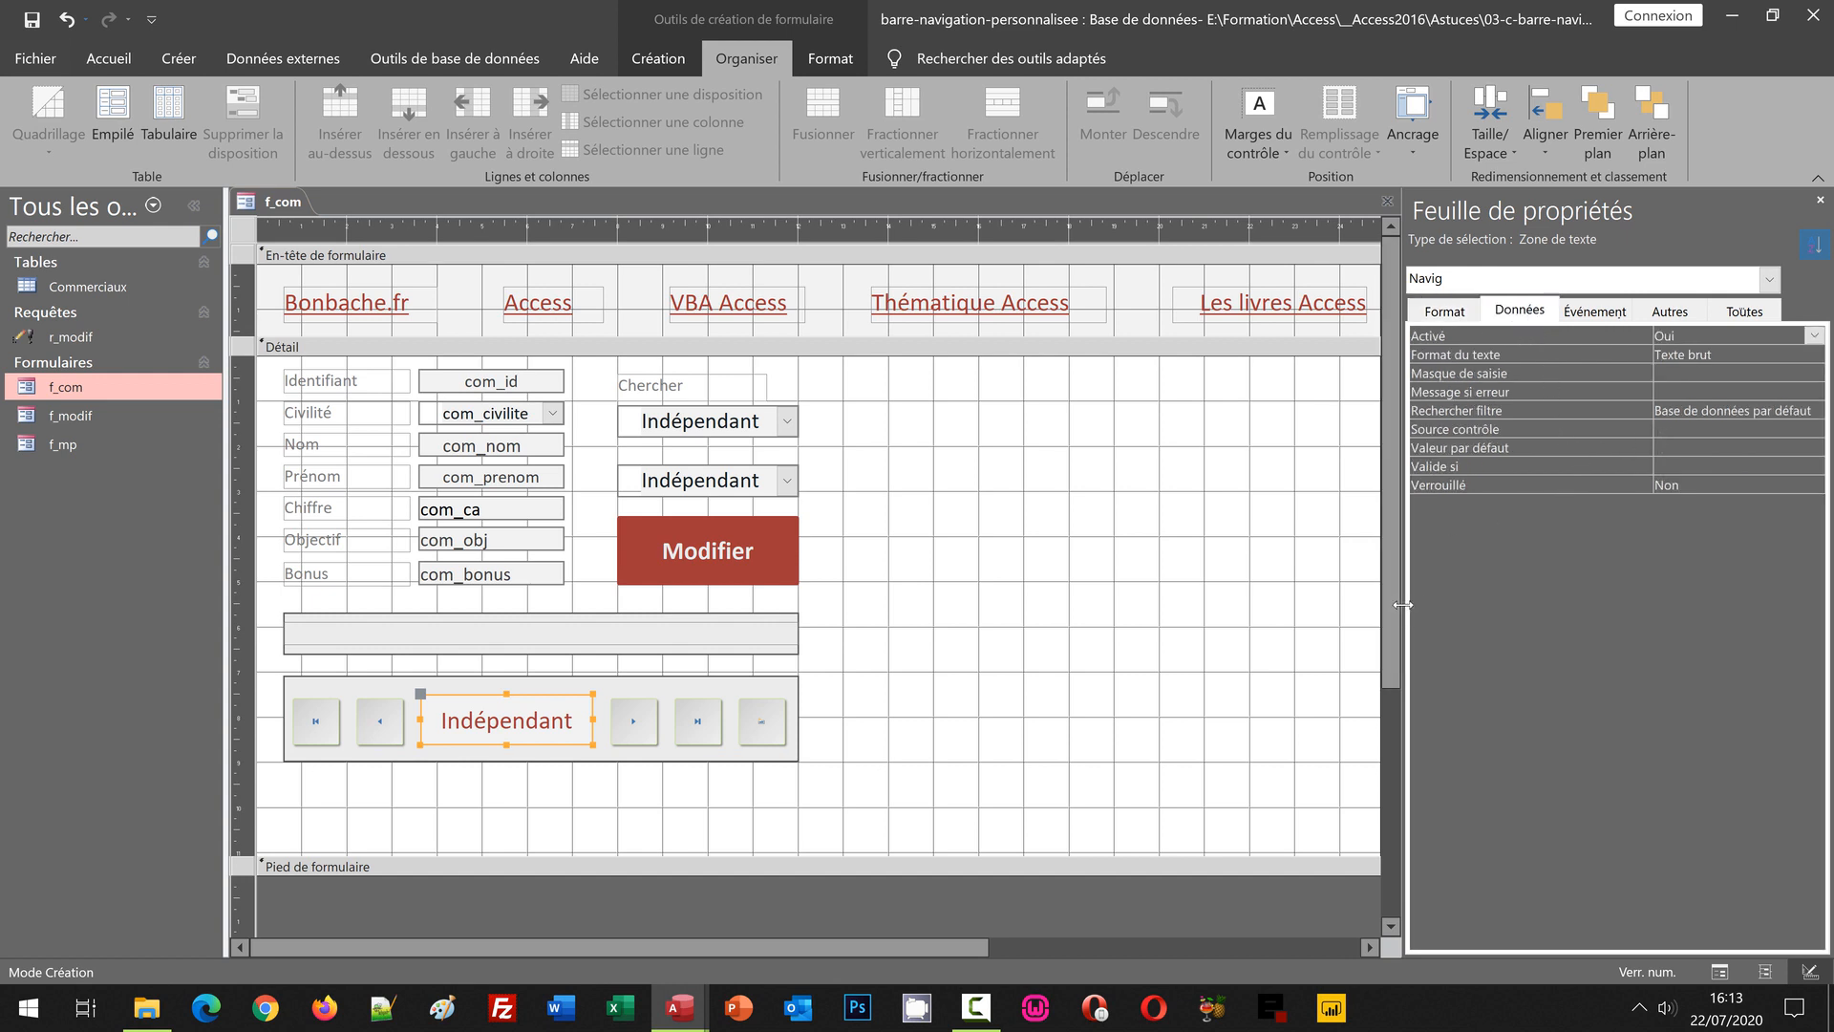
{"action": "left_click_drag", "start_coordinate": [1403, 604], "coordinate": [1028, 582]}
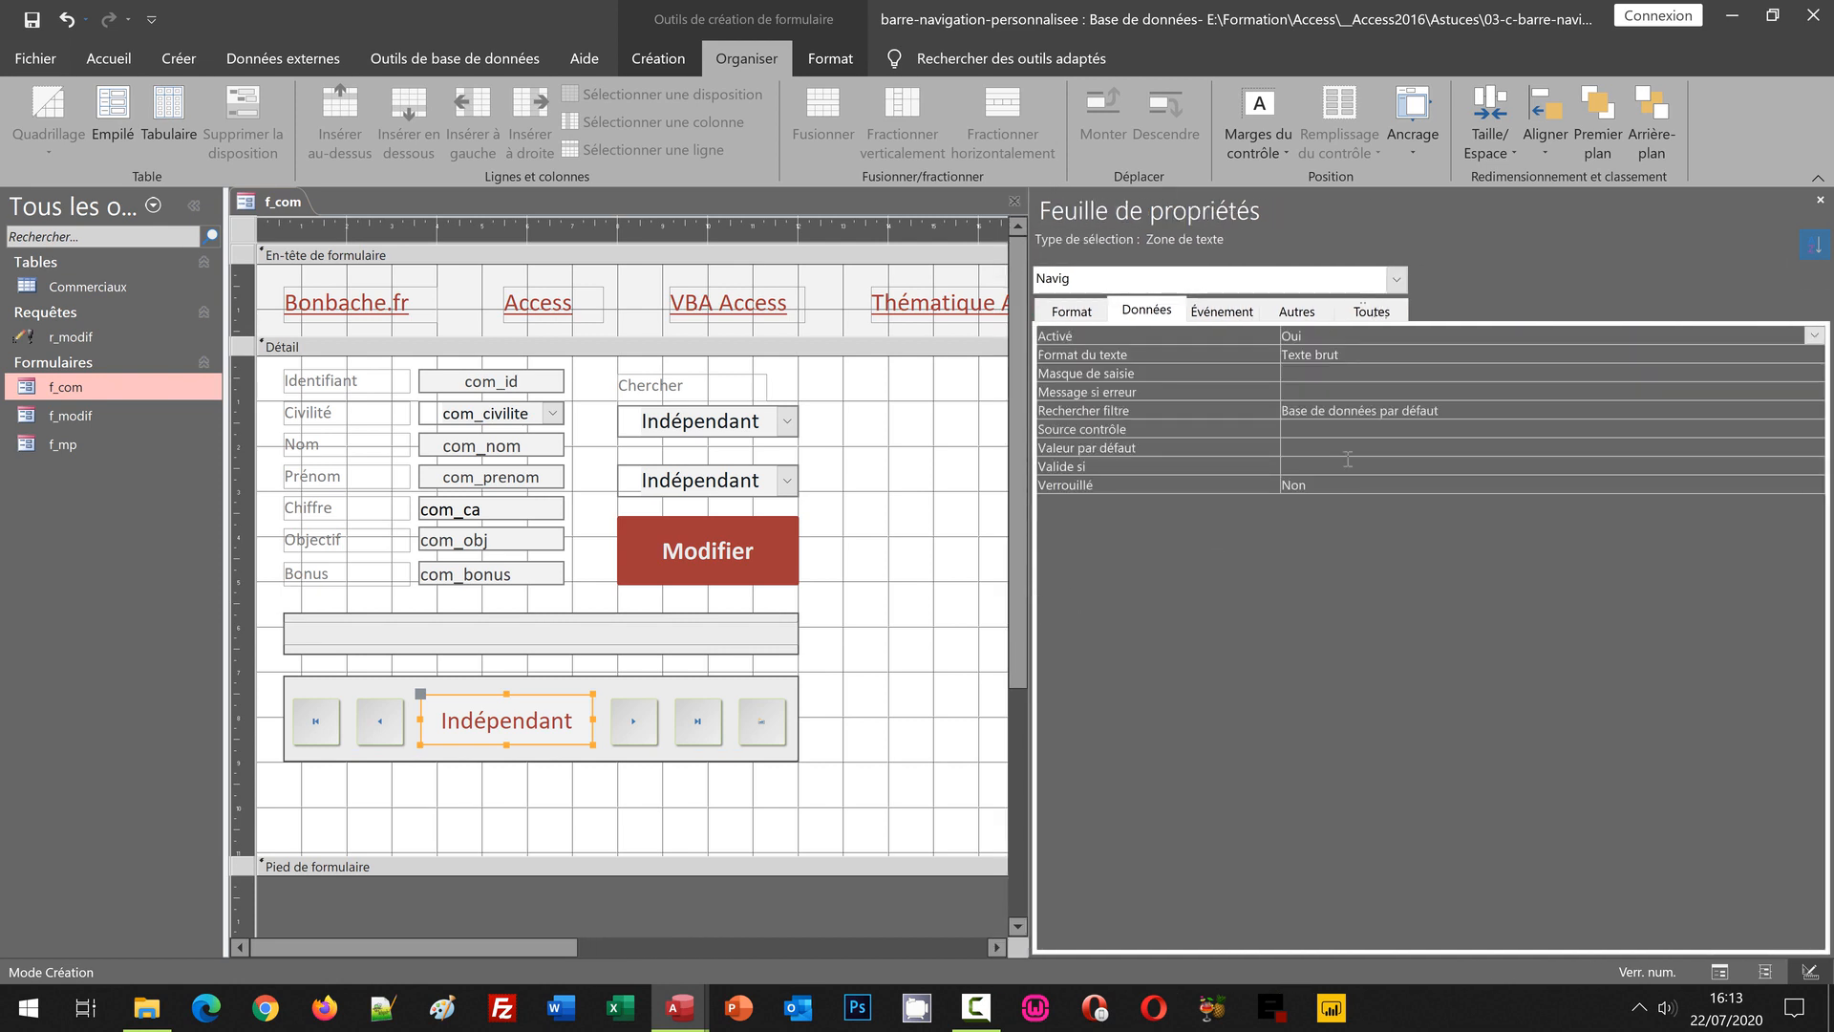
{"action": "left_click", "coordinate": [1311, 429]}
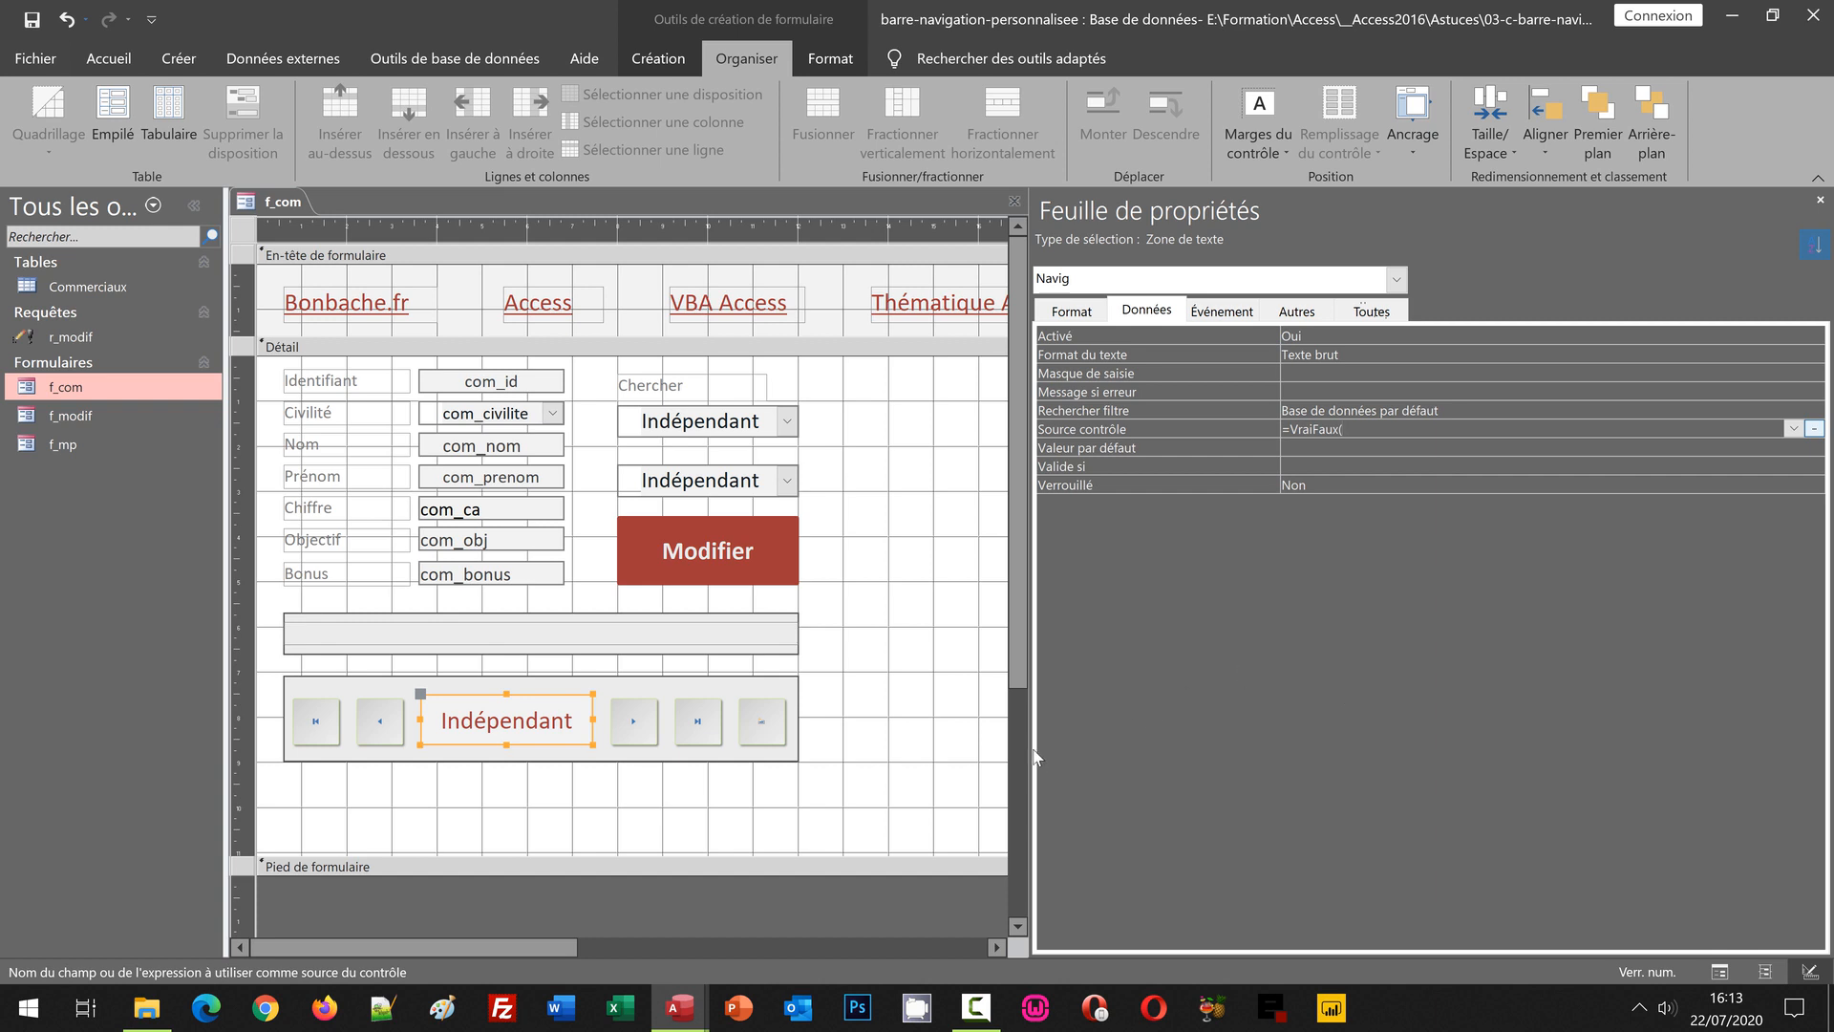
{"action": "left_click_drag", "start_coordinate": [1030, 741], "coordinate": [984, 739]}
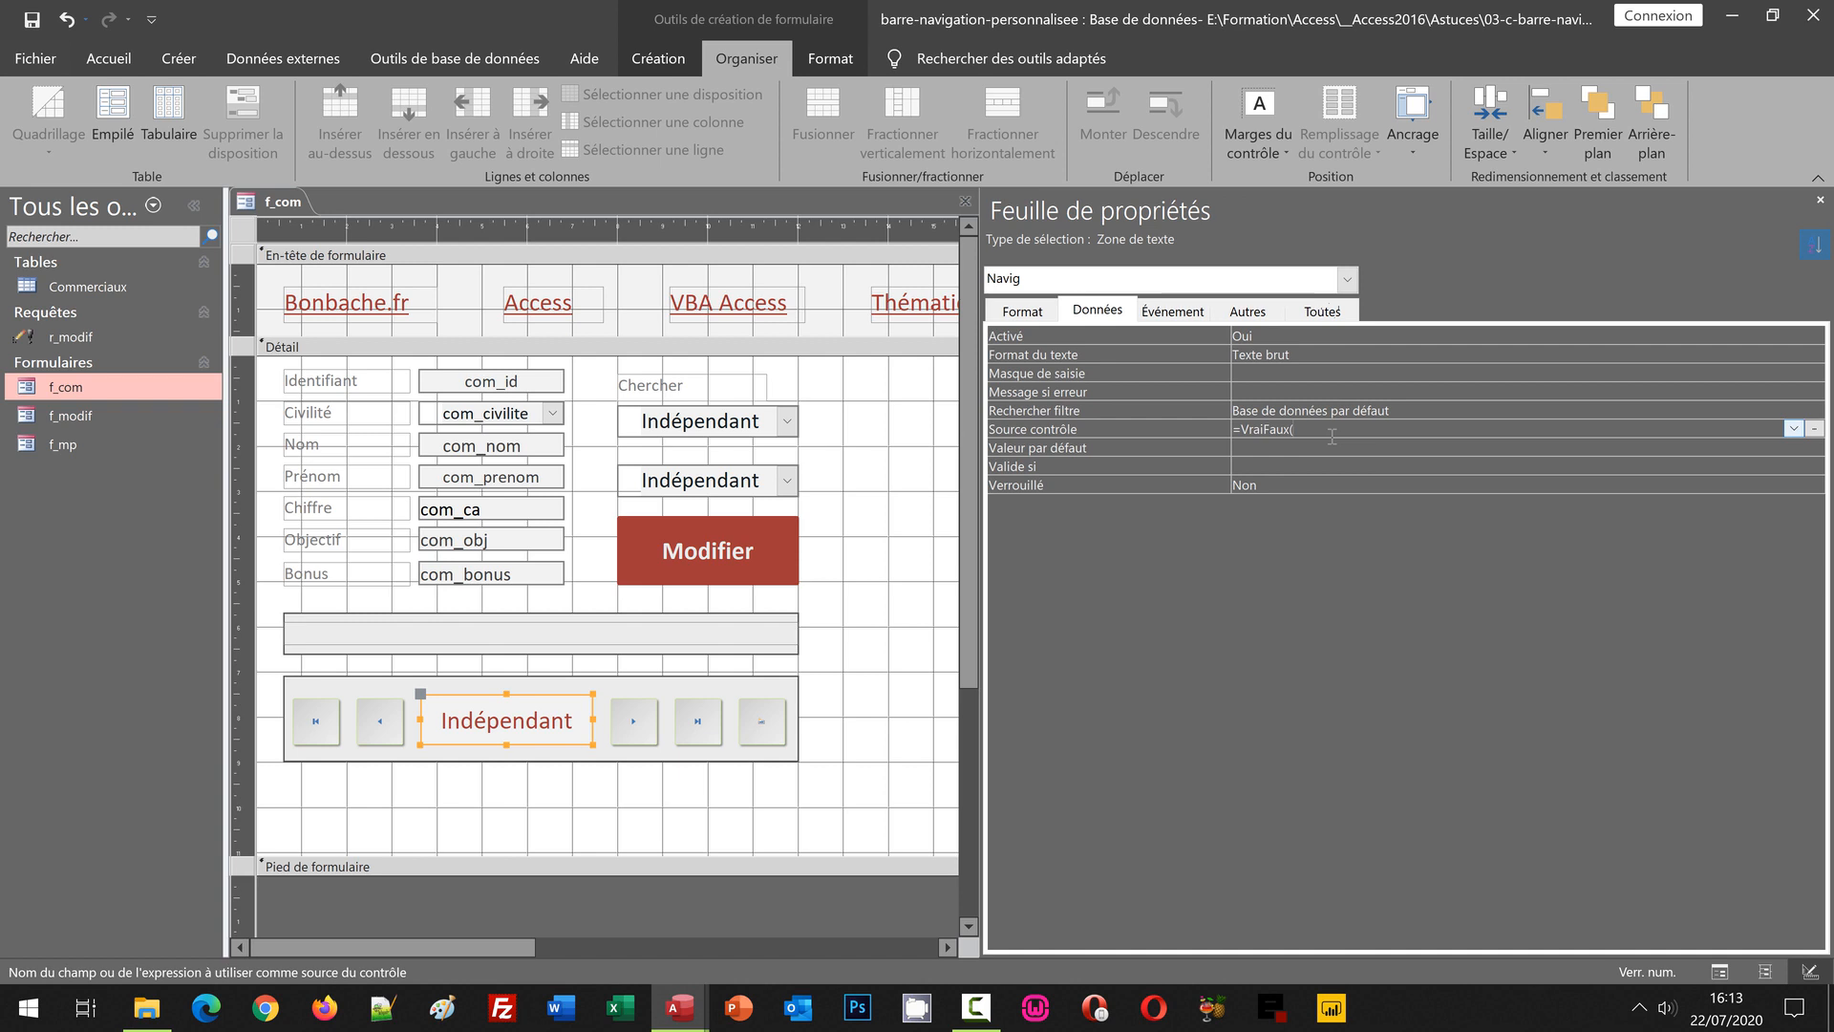
{"action": "type", "text": "[NewRecord];\"Nveau"}
{"action": "type", "text": "Com"}
{"action": "type", "text": "& ["}
{"action": "type", "text": "Curren"}
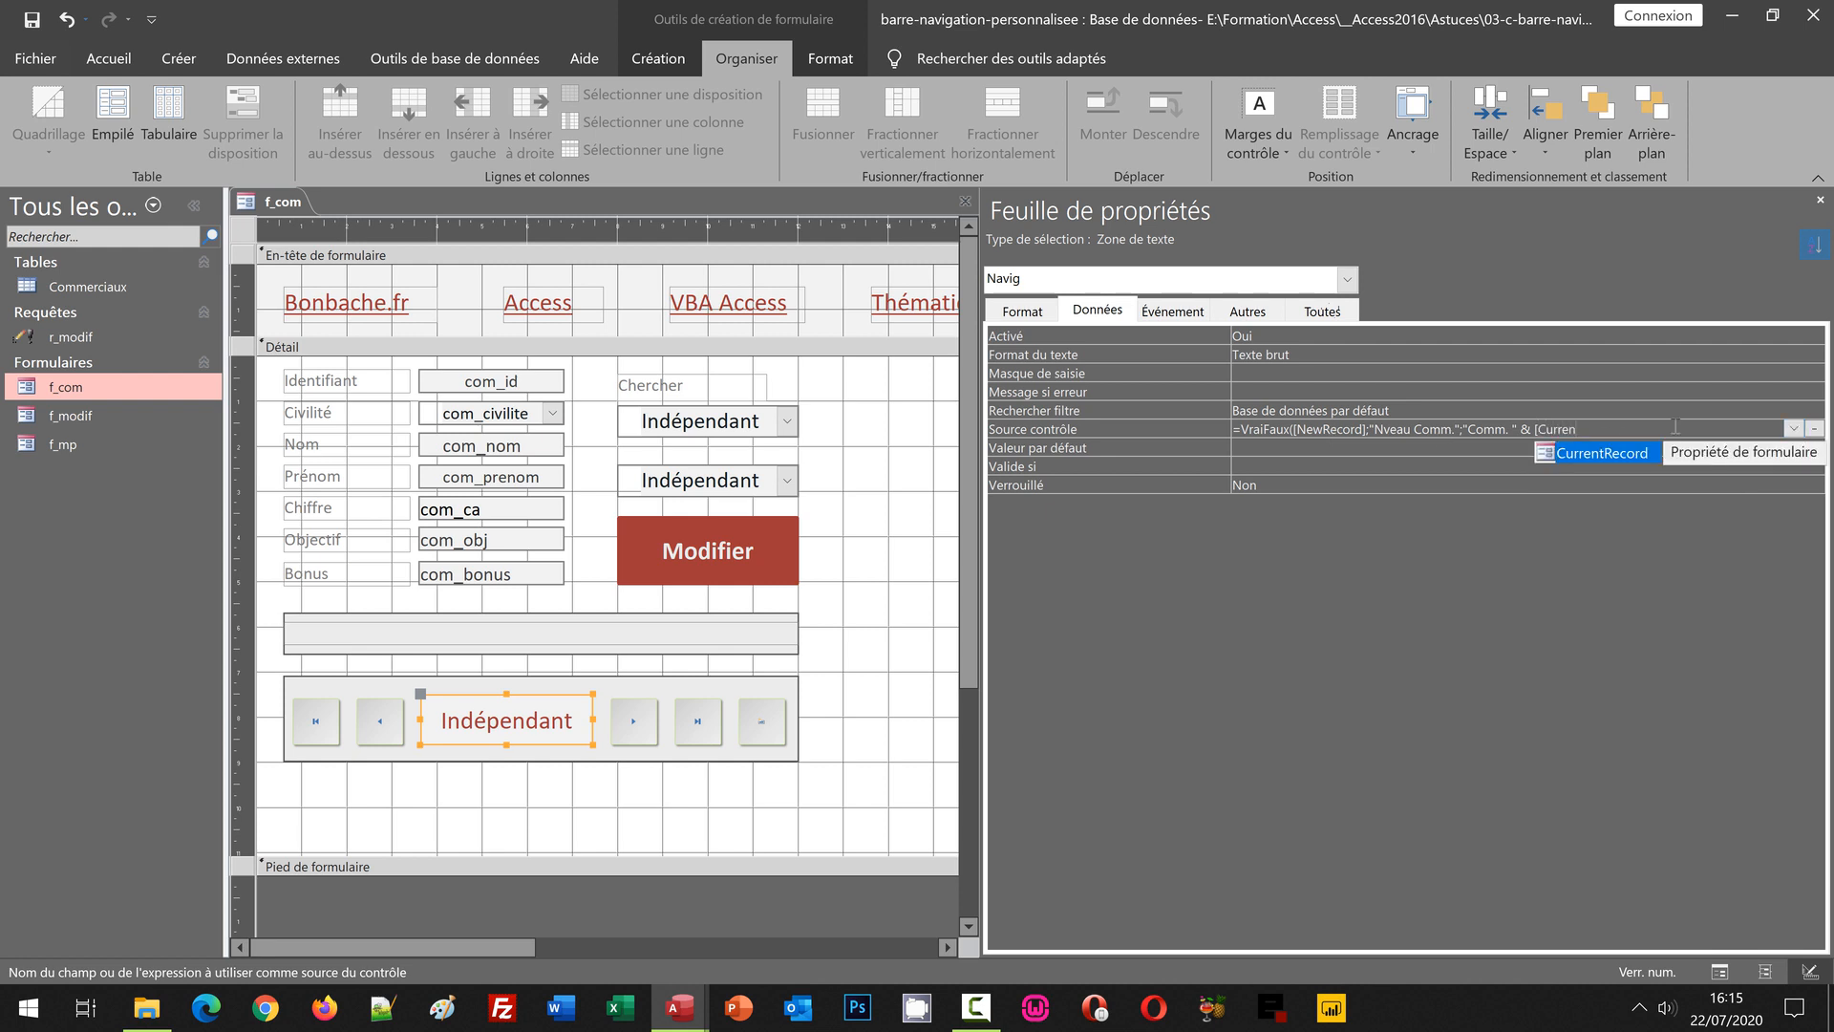
{"action": "double_click", "coordinate": [1584, 456]}
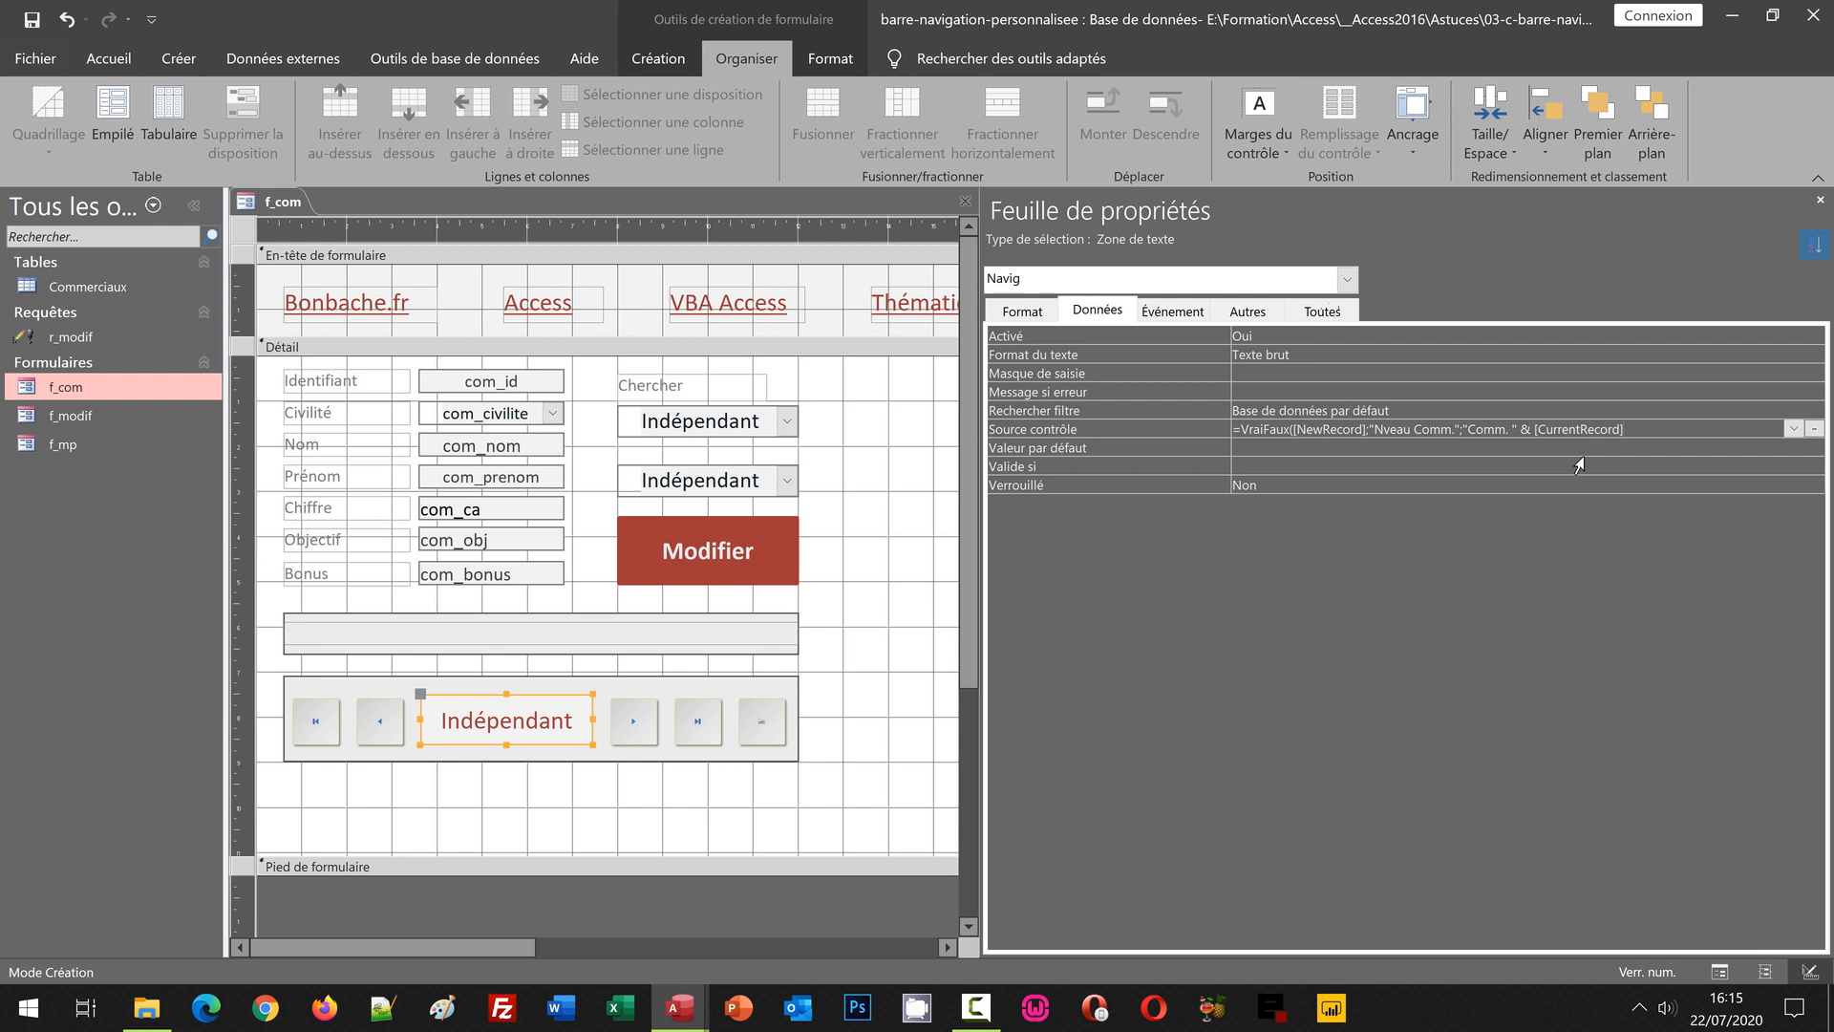
Complete the control source expression with & "/" & Compte(*)) and narrow the property sheet again
{"action": "type", "text": "& \"/\""}
{"action": "type", "text": "& \"/\" &"}
{"action": "type", "text": " Compte(*"}
{"action": "key", "text": "Return"}
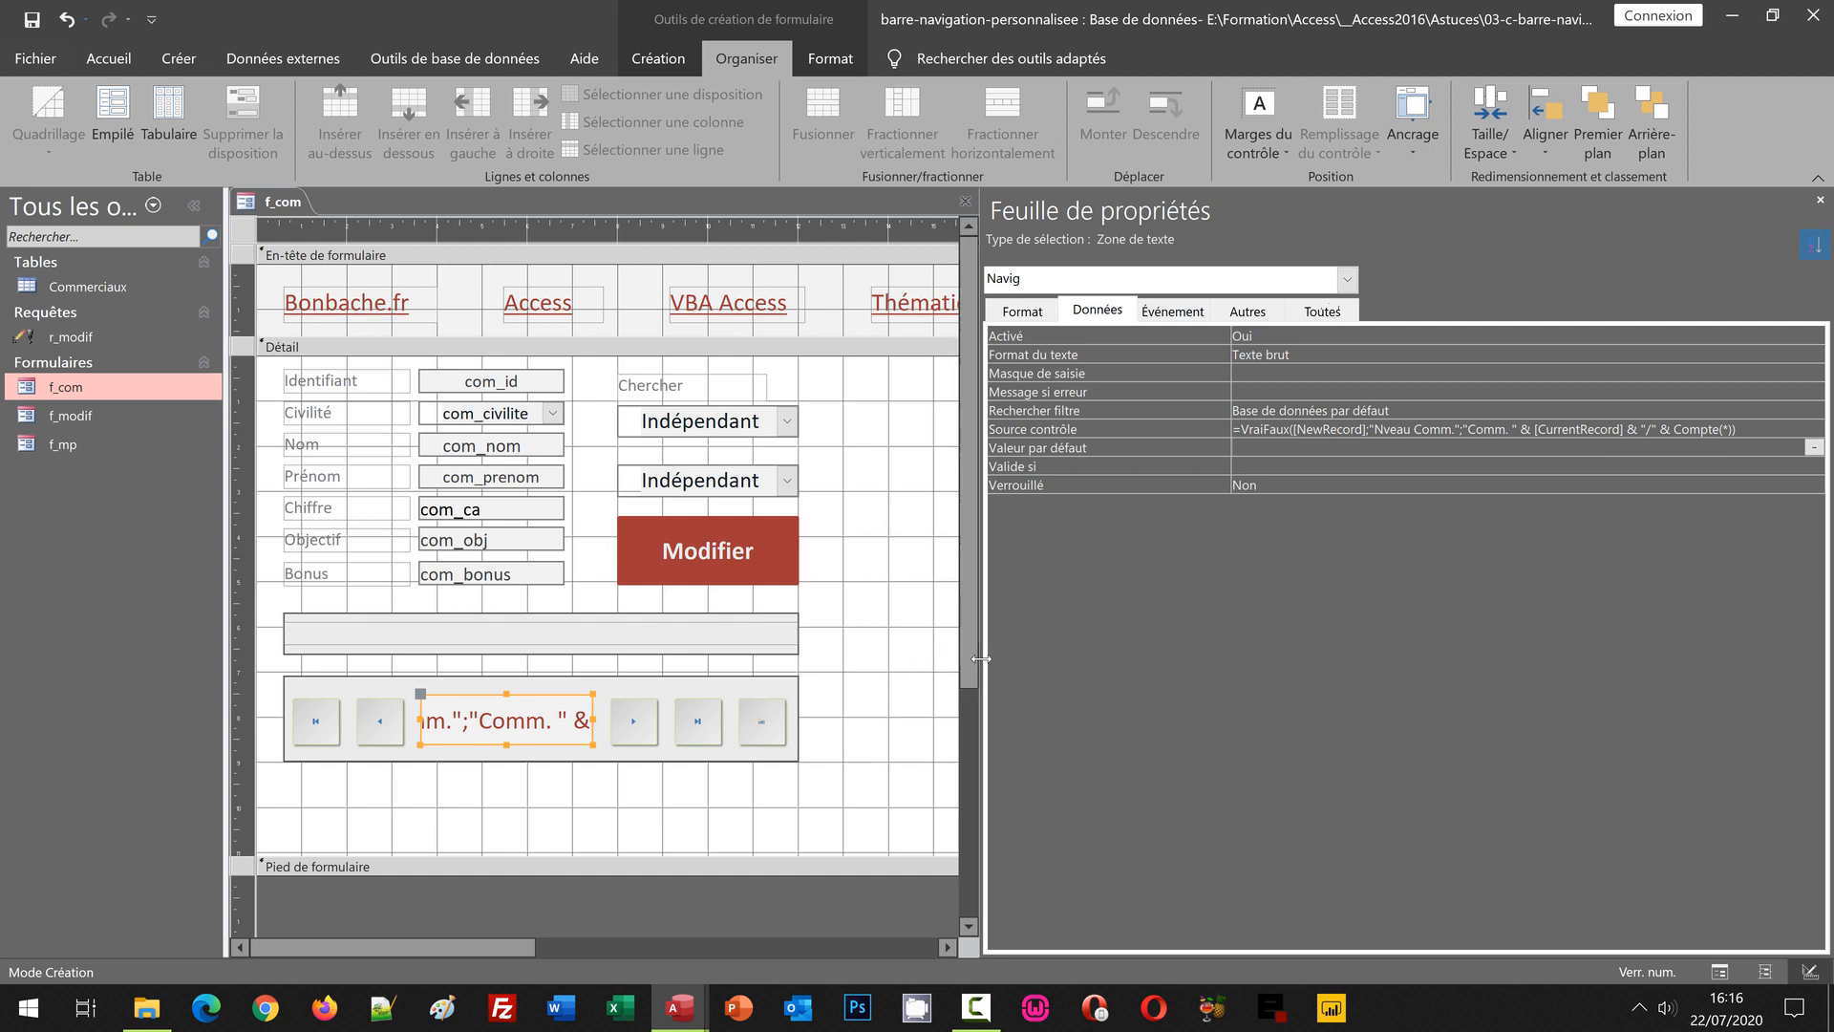
{"action": "left_click_drag", "start_coordinate": [981, 658], "coordinate": [1383, 647]}
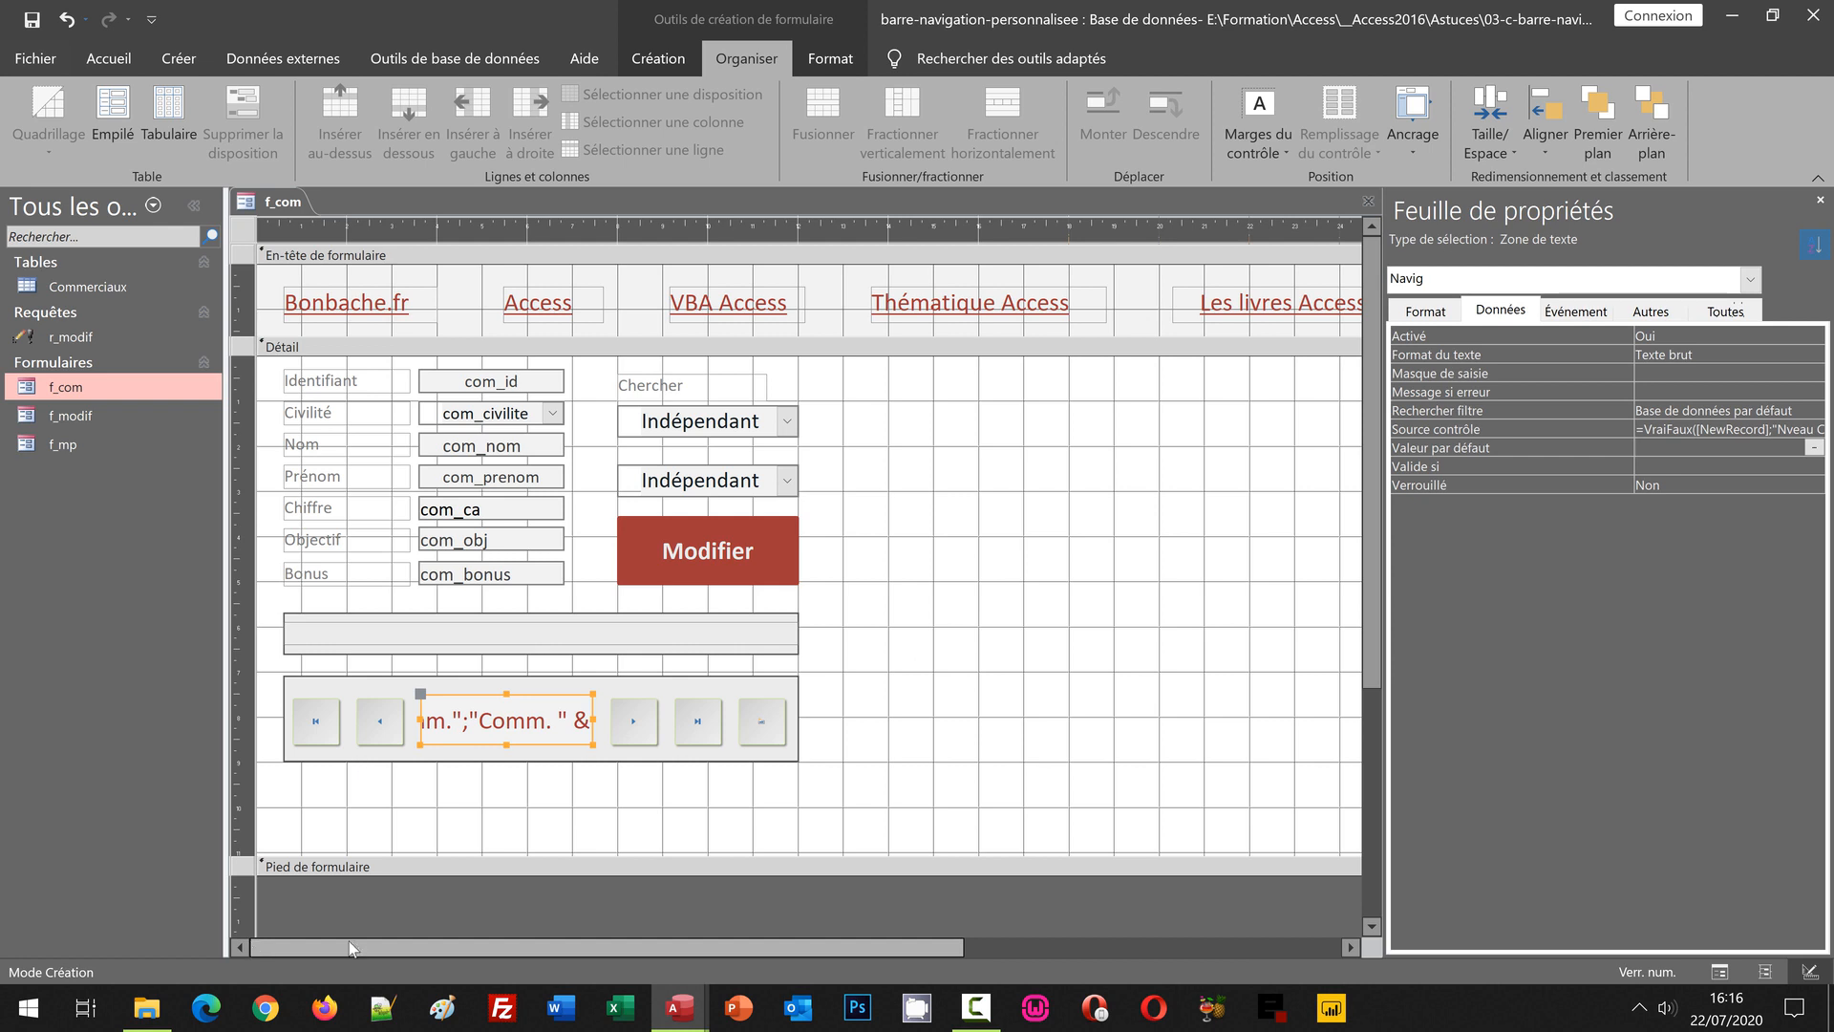
Set the form's record selector (Afficher sélecteur) and built-in navigation buttons (Boutons de déplacement) to Non
{"action": "left_click", "coordinate": [243, 230]}
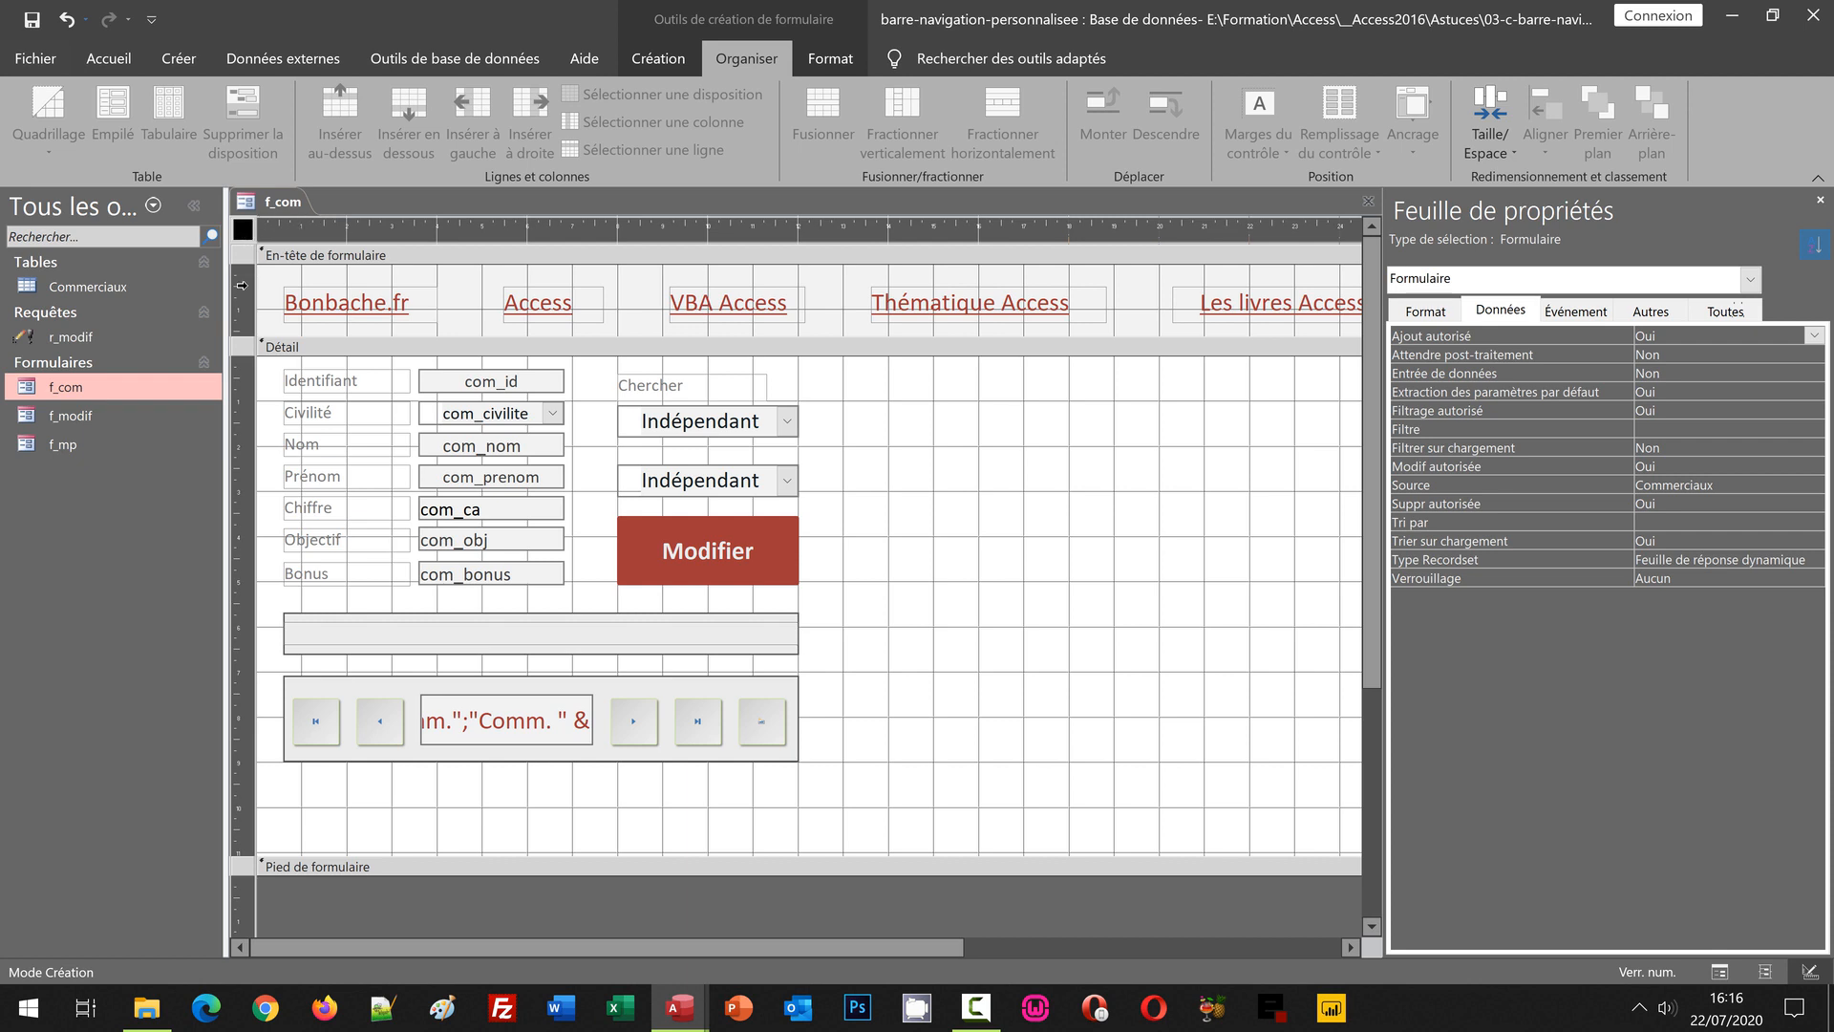
{"action": "left_click", "coordinate": [1430, 312]}
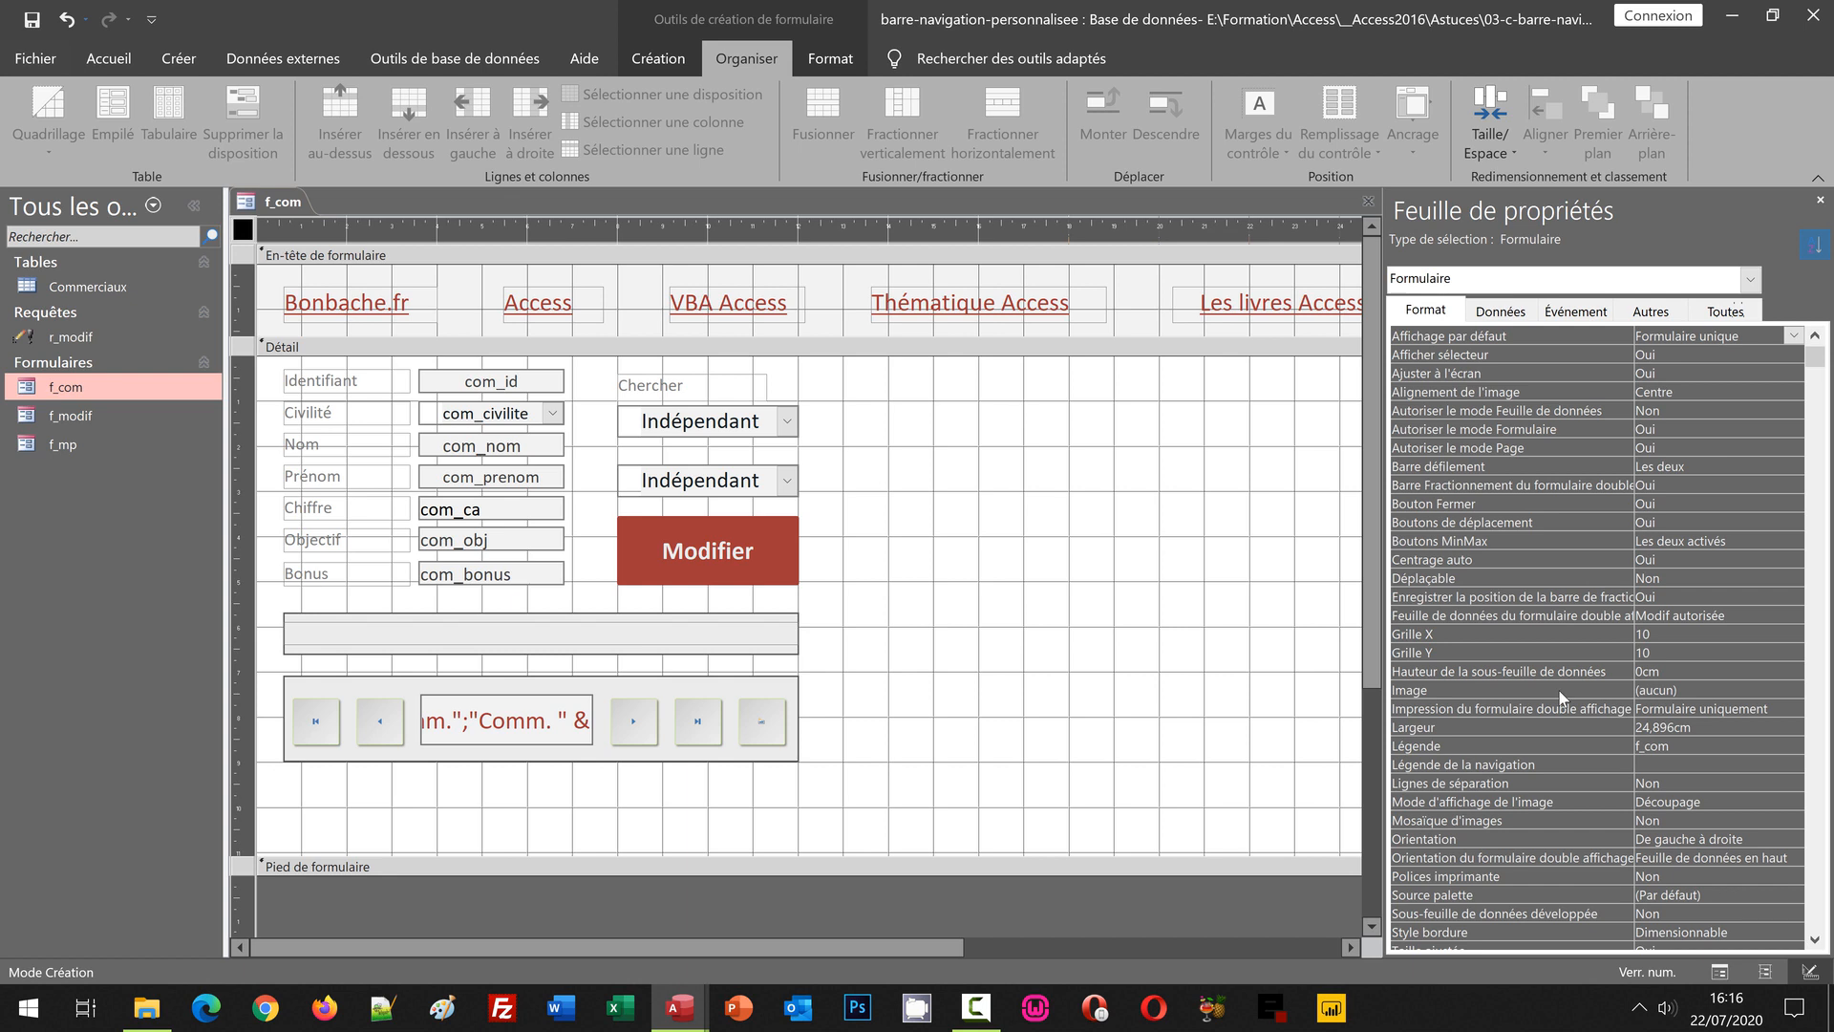
{"action": "double_click", "coordinate": [1675, 355]}
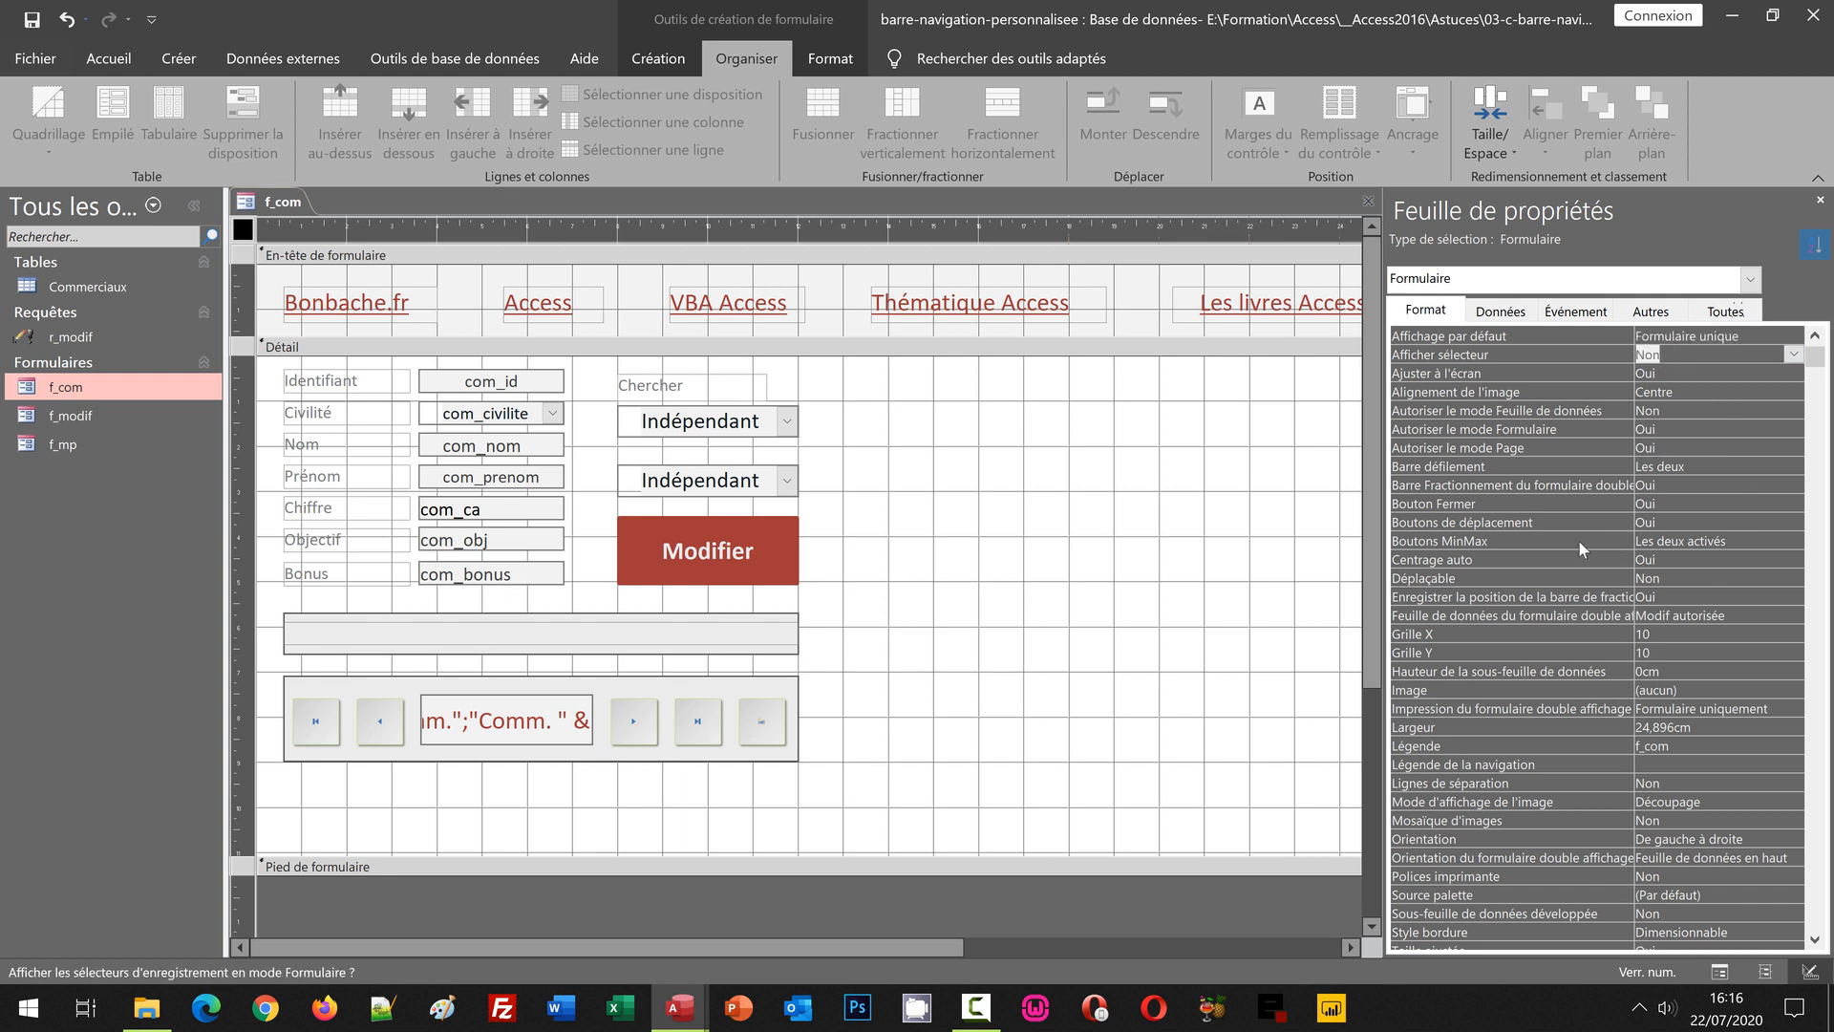
{"action": "double_click", "coordinate": [1670, 521]}
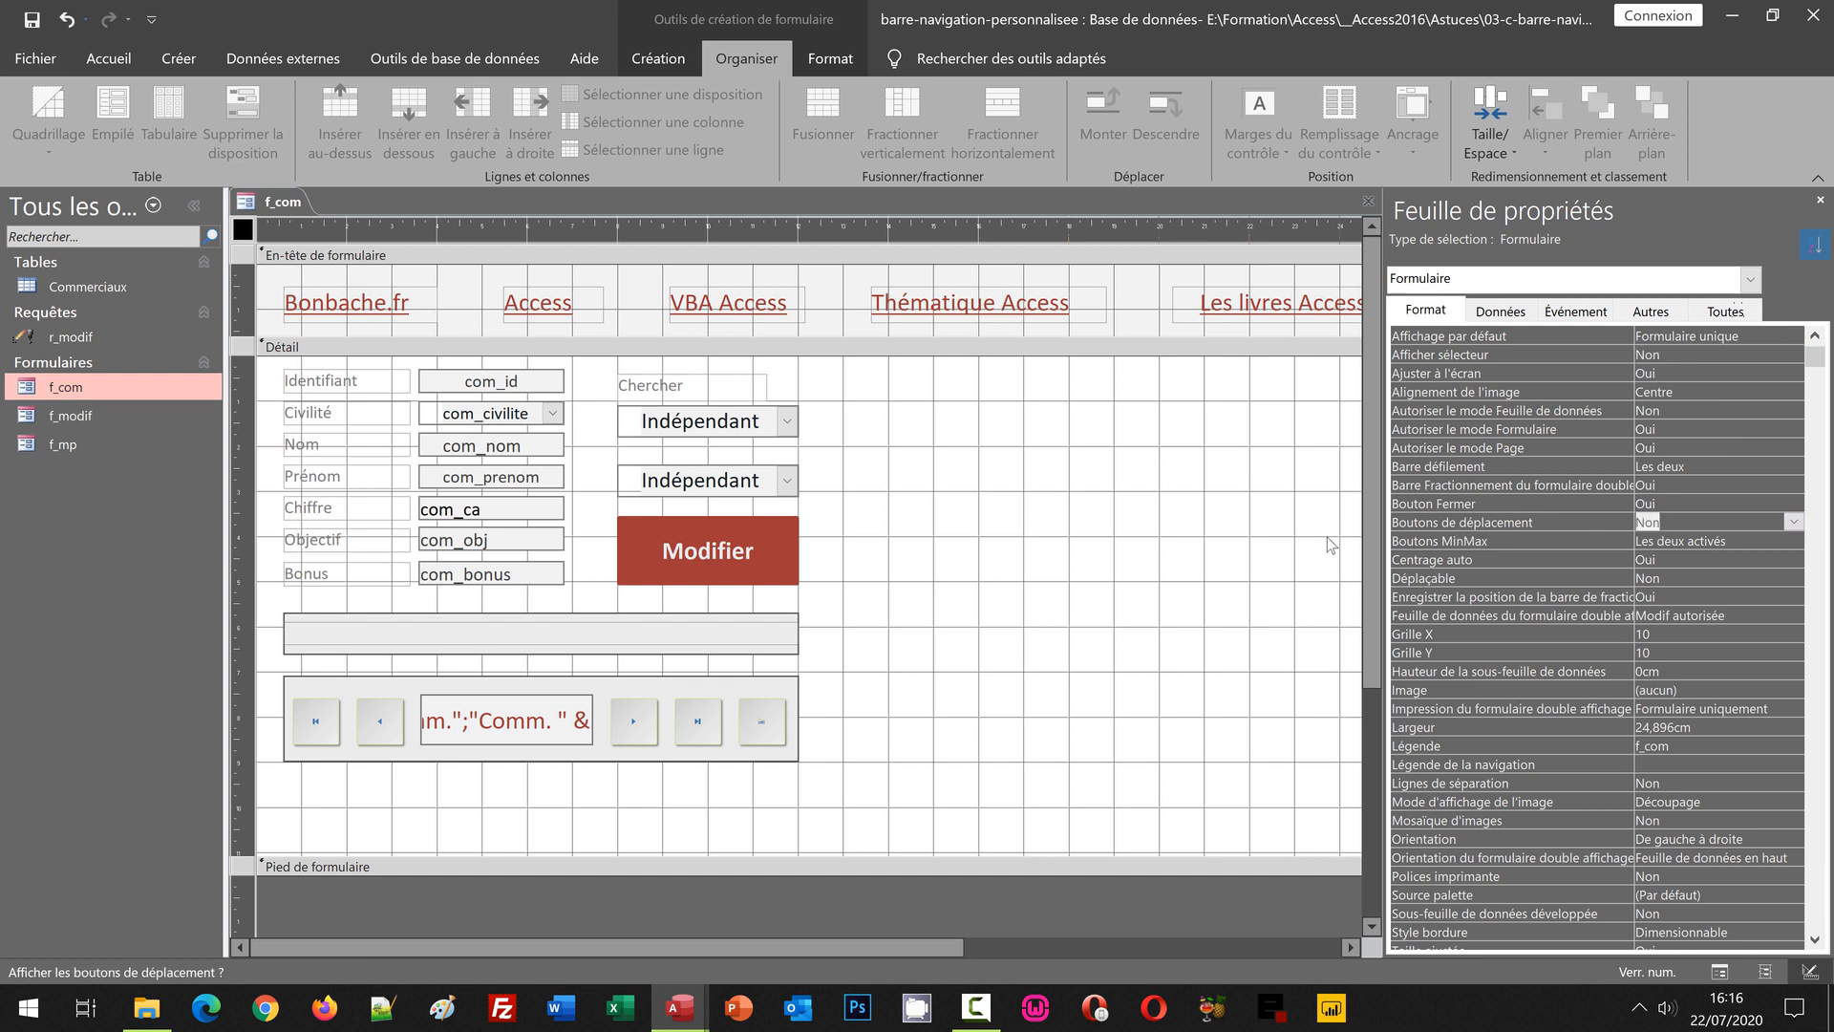
{"action": "left_click", "coordinate": [1193, 578]}
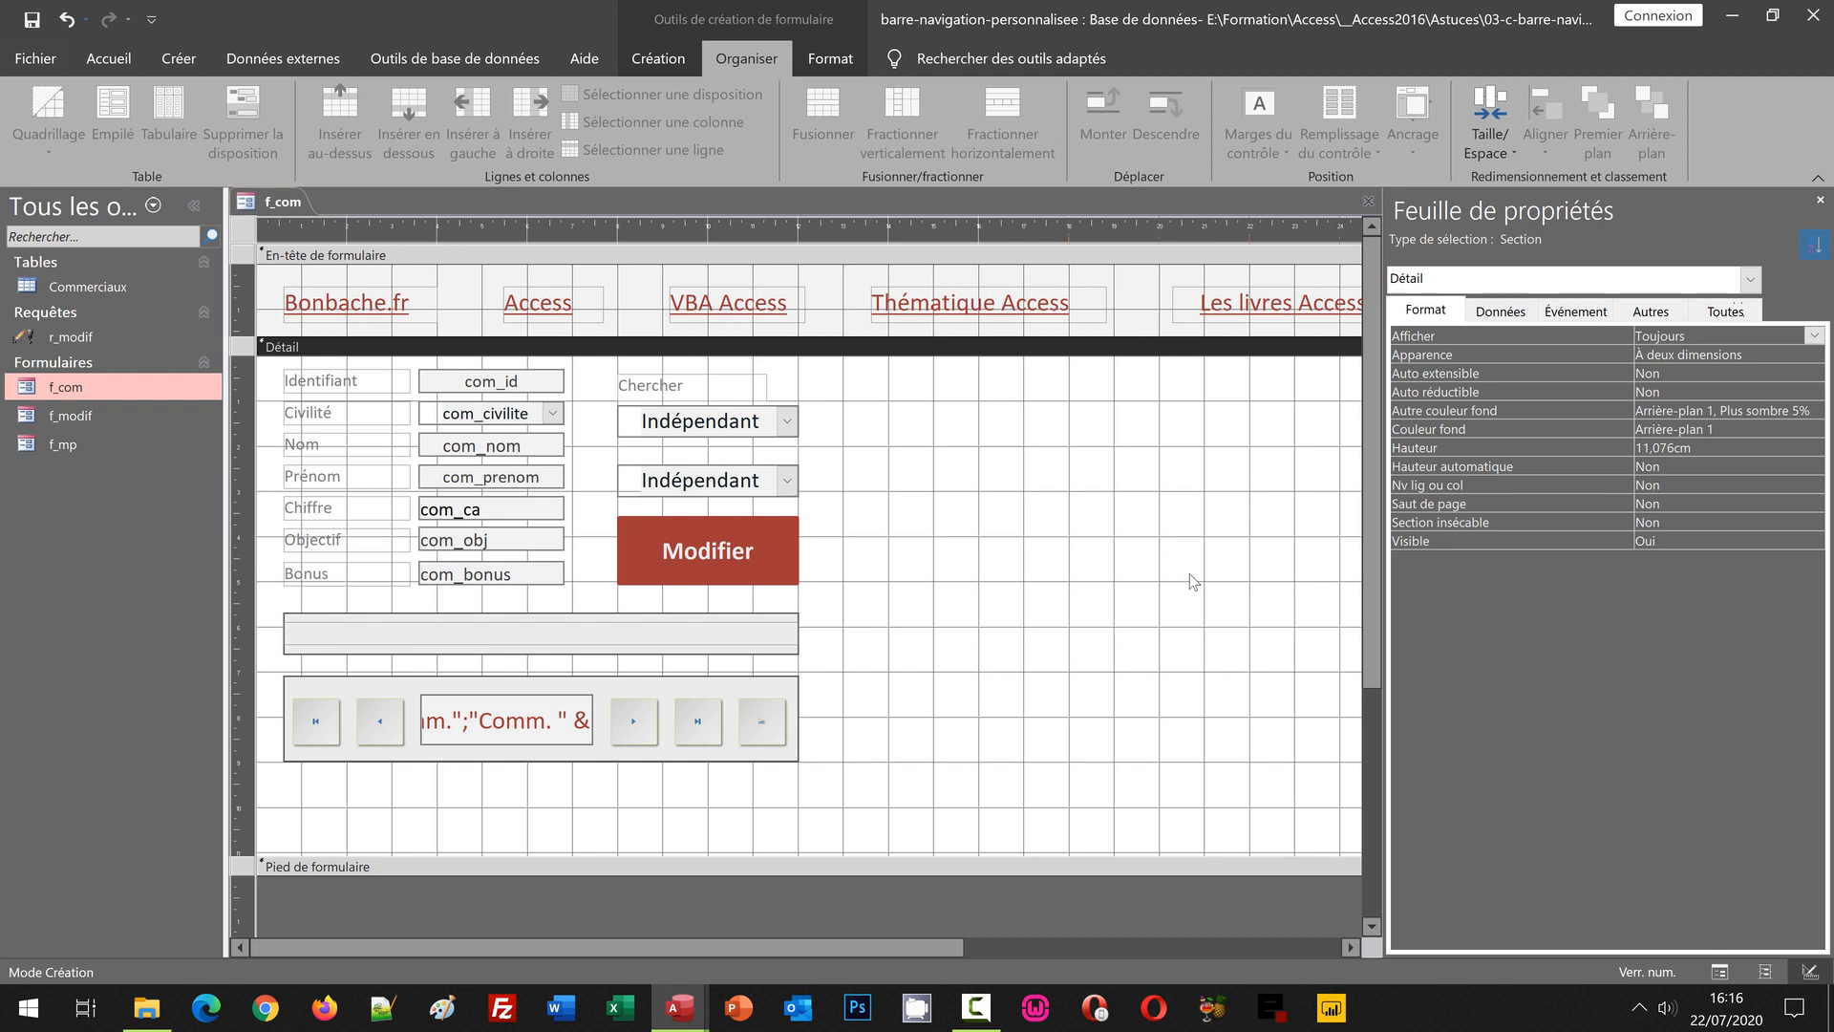
Run the form and test the custom navigation bar by moving forward four records, back three, and to a new record
{"action": "key", "text": "F5"}
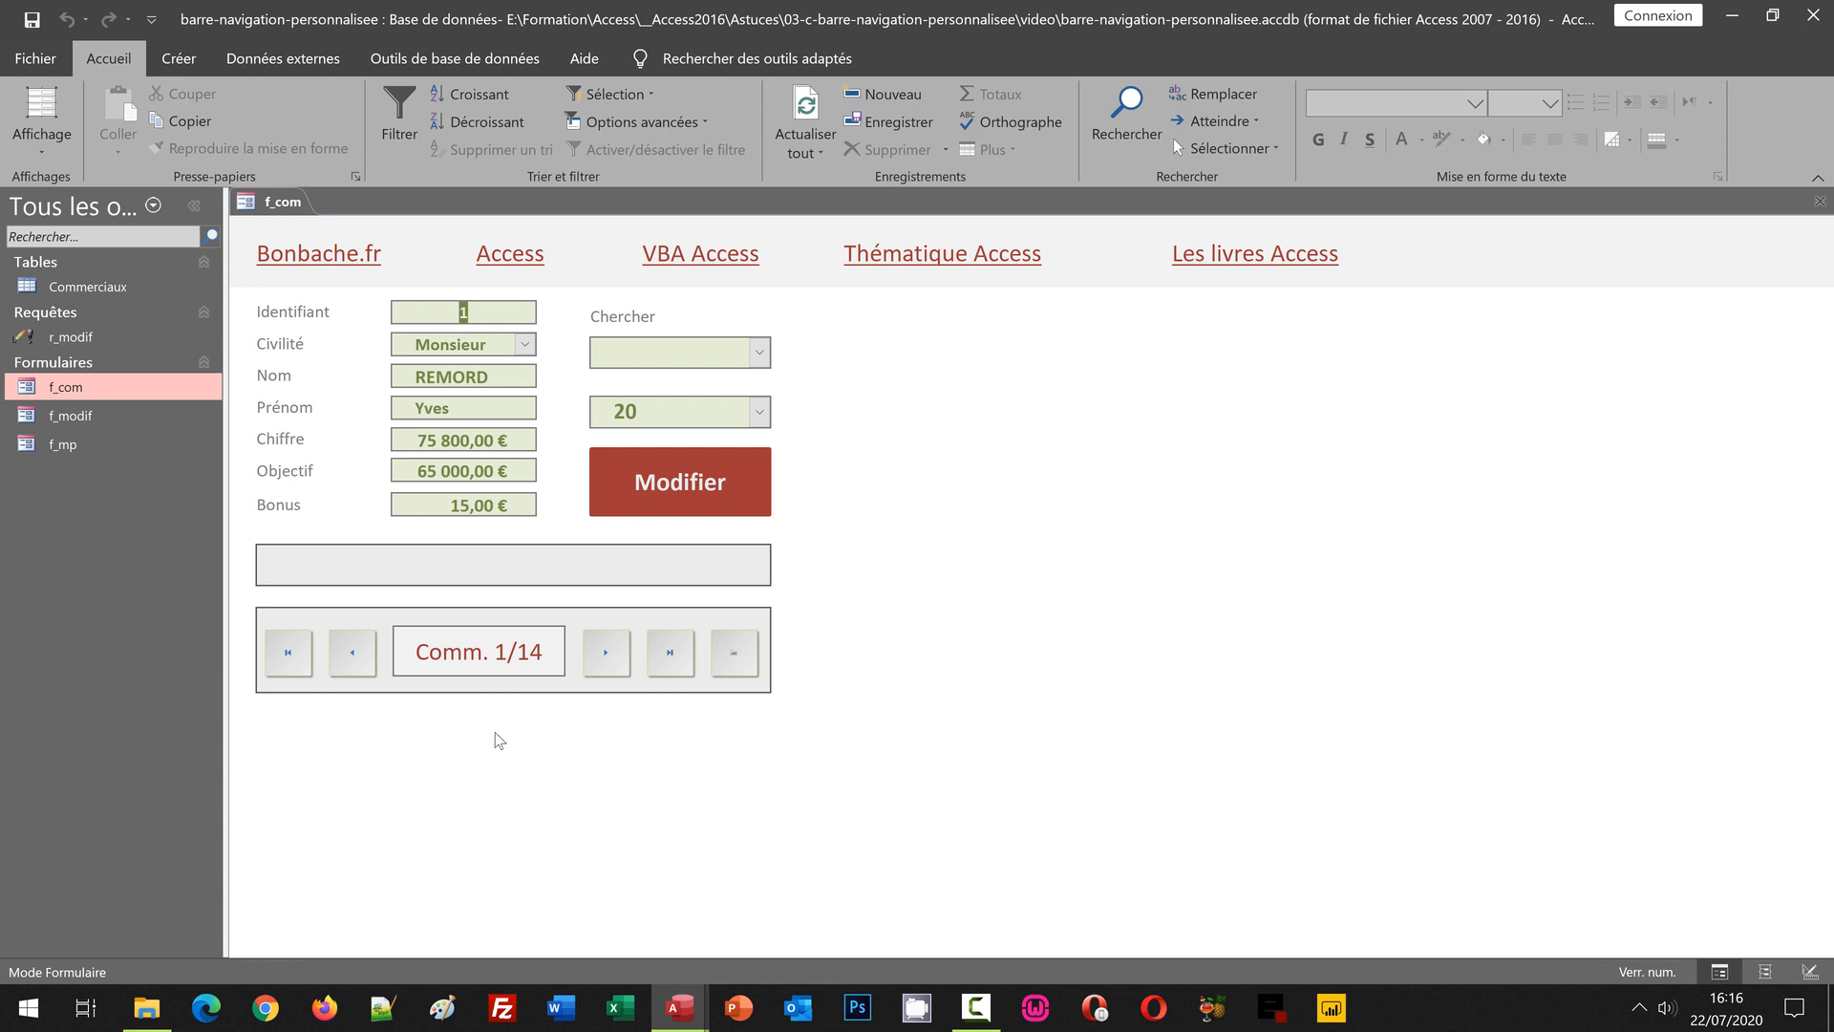
{"action": "left_click", "coordinate": [604, 653]}
{"action": "left_click", "coordinate": [604, 654]}
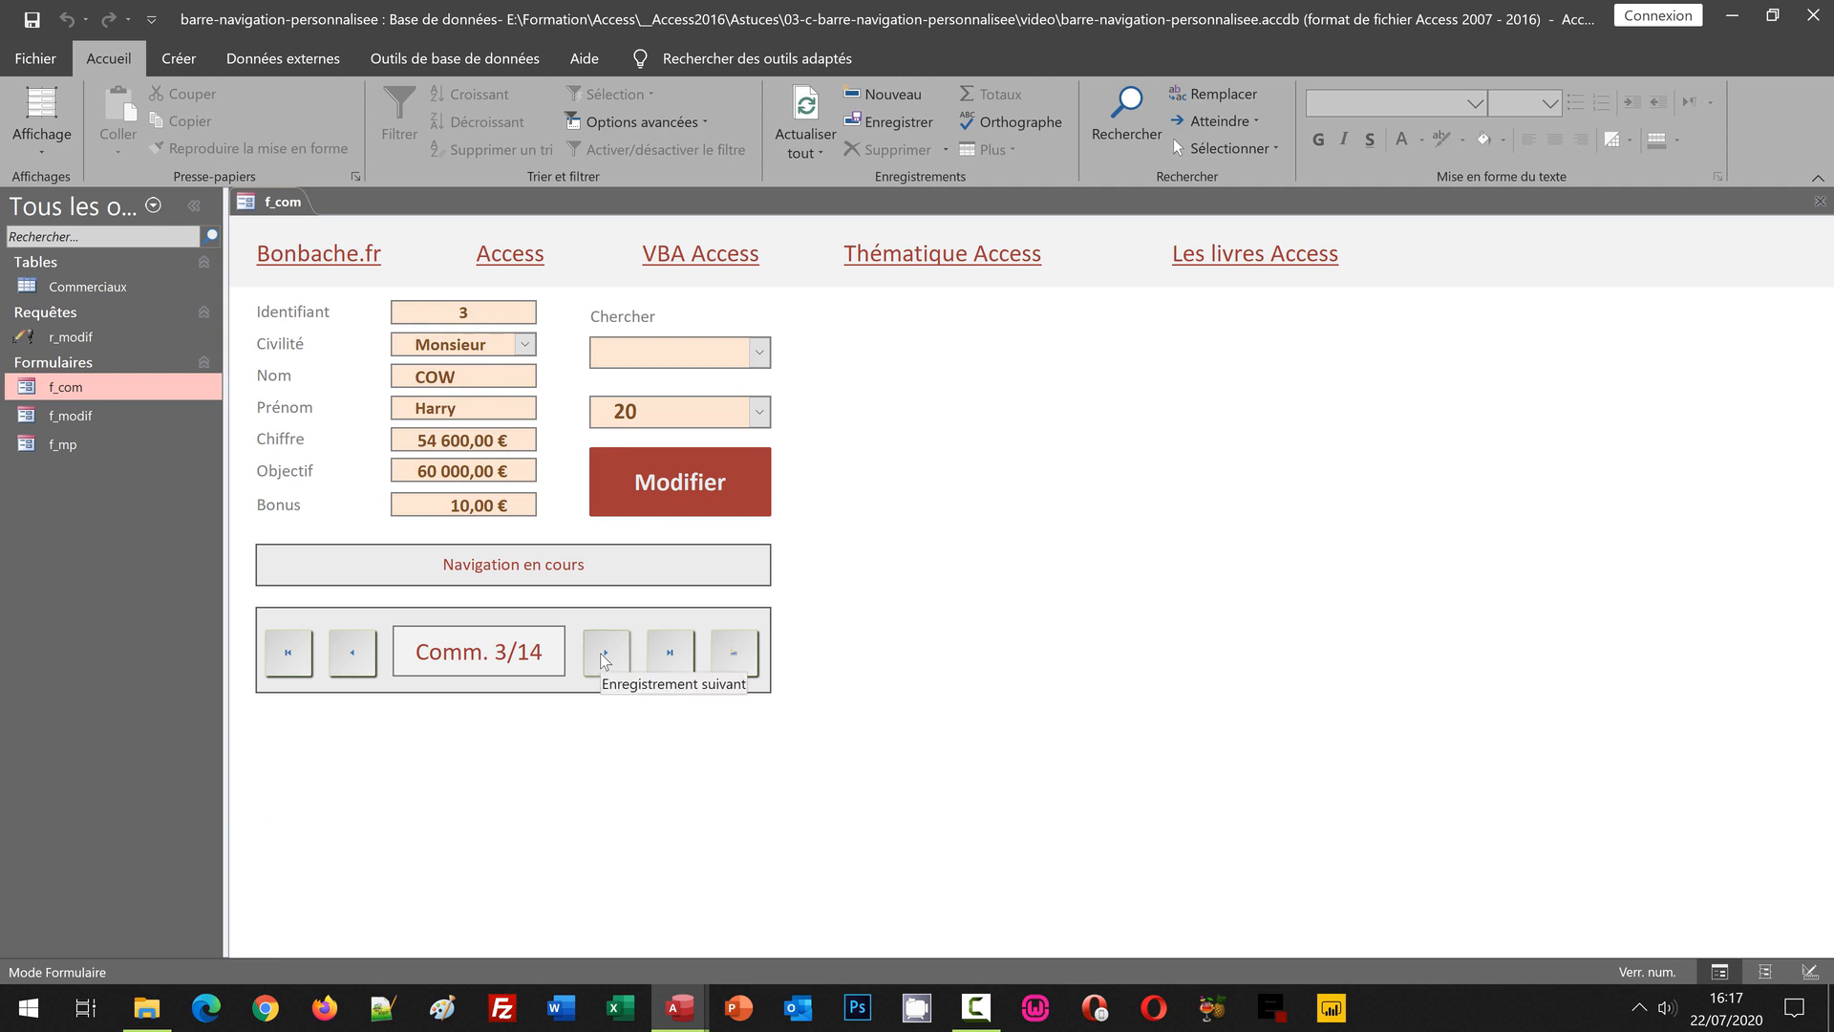
{"action": "left_click", "coordinate": [605, 656]}
{"action": "left_click", "coordinate": [605, 655]}
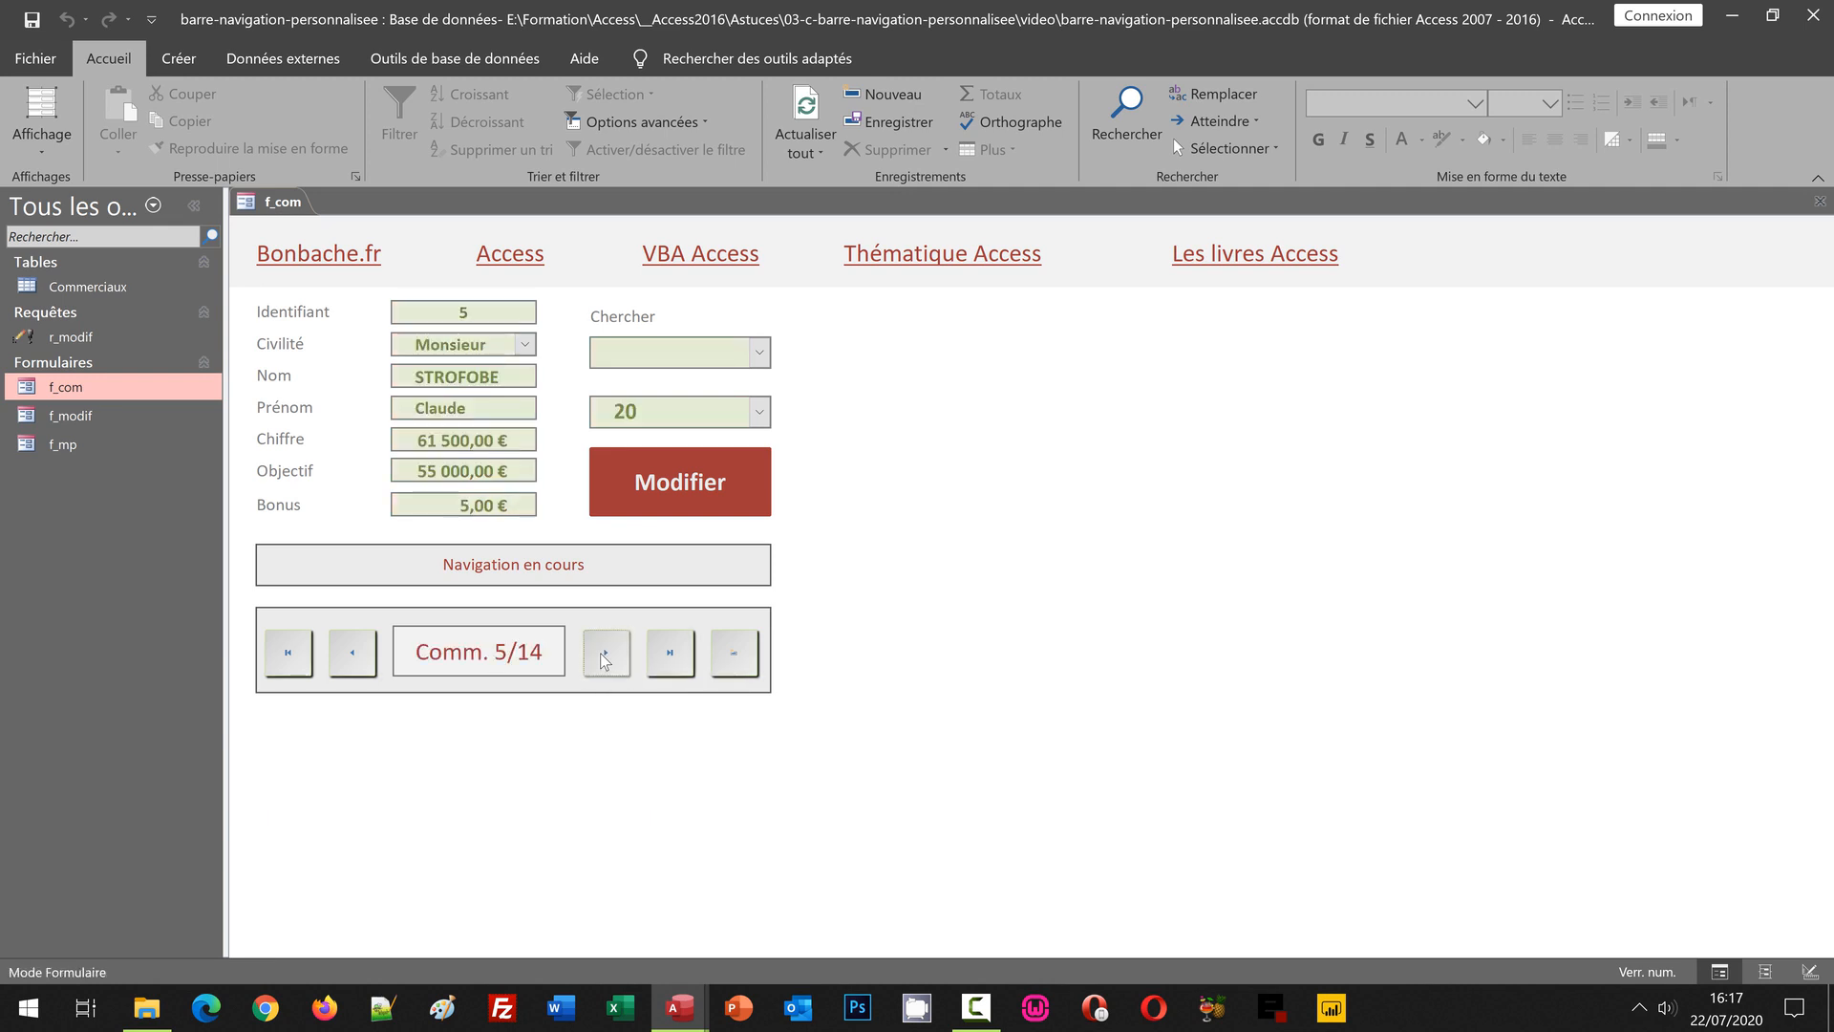
{"action": "left_click", "coordinate": [364, 656]}
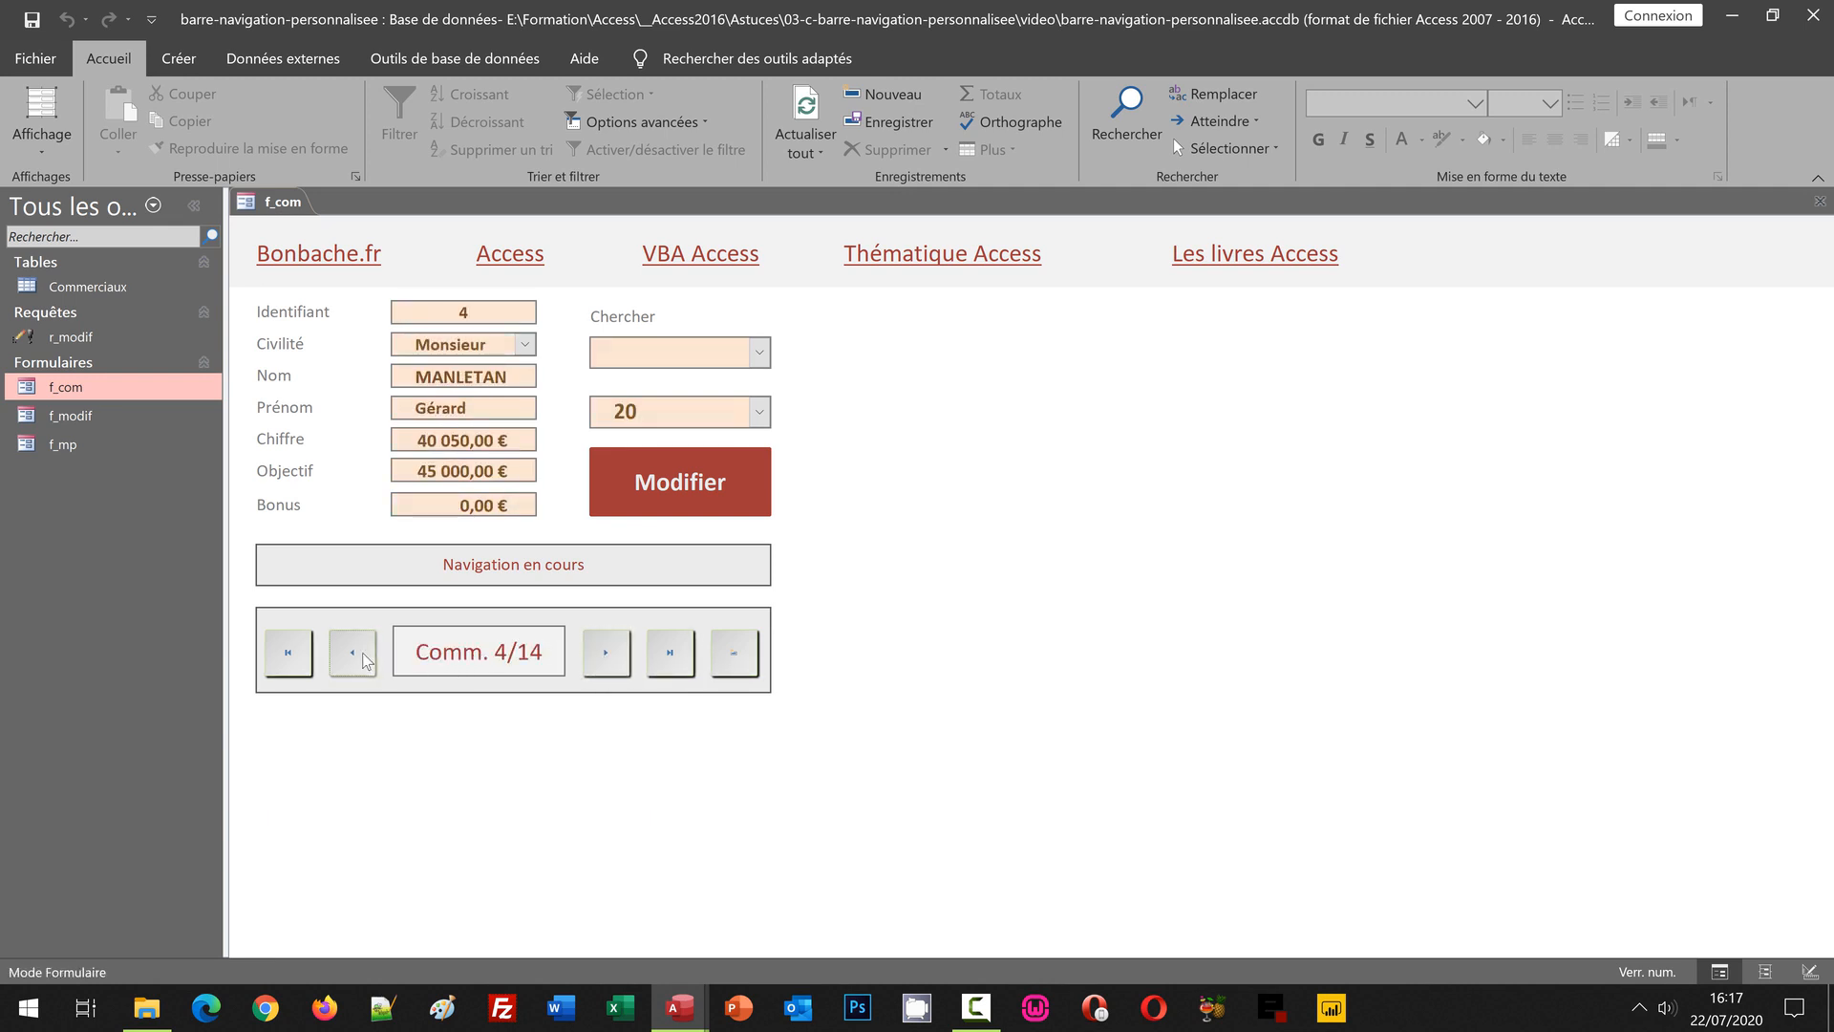
{"action": "left_click", "coordinate": [364, 659]}
{"action": "left_click", "coordinate": [364, 659]}
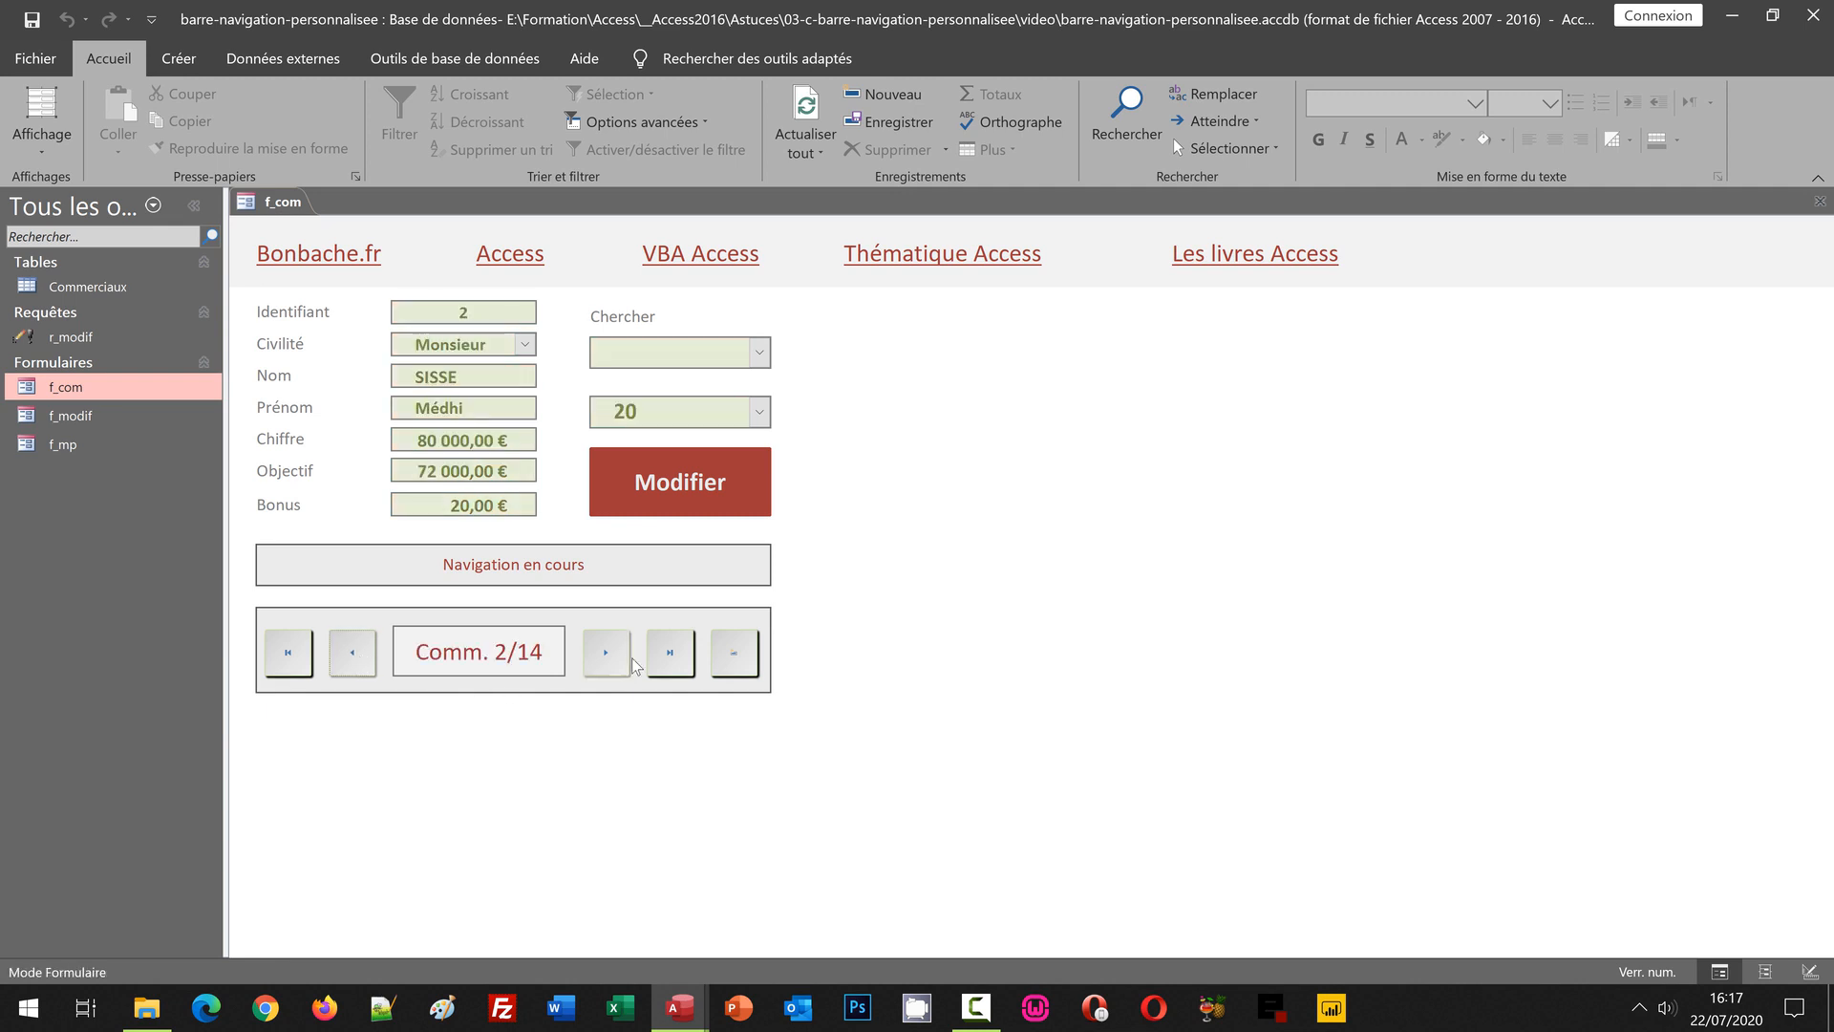
{"action": "left_click", "coordinate": [734, 657]}
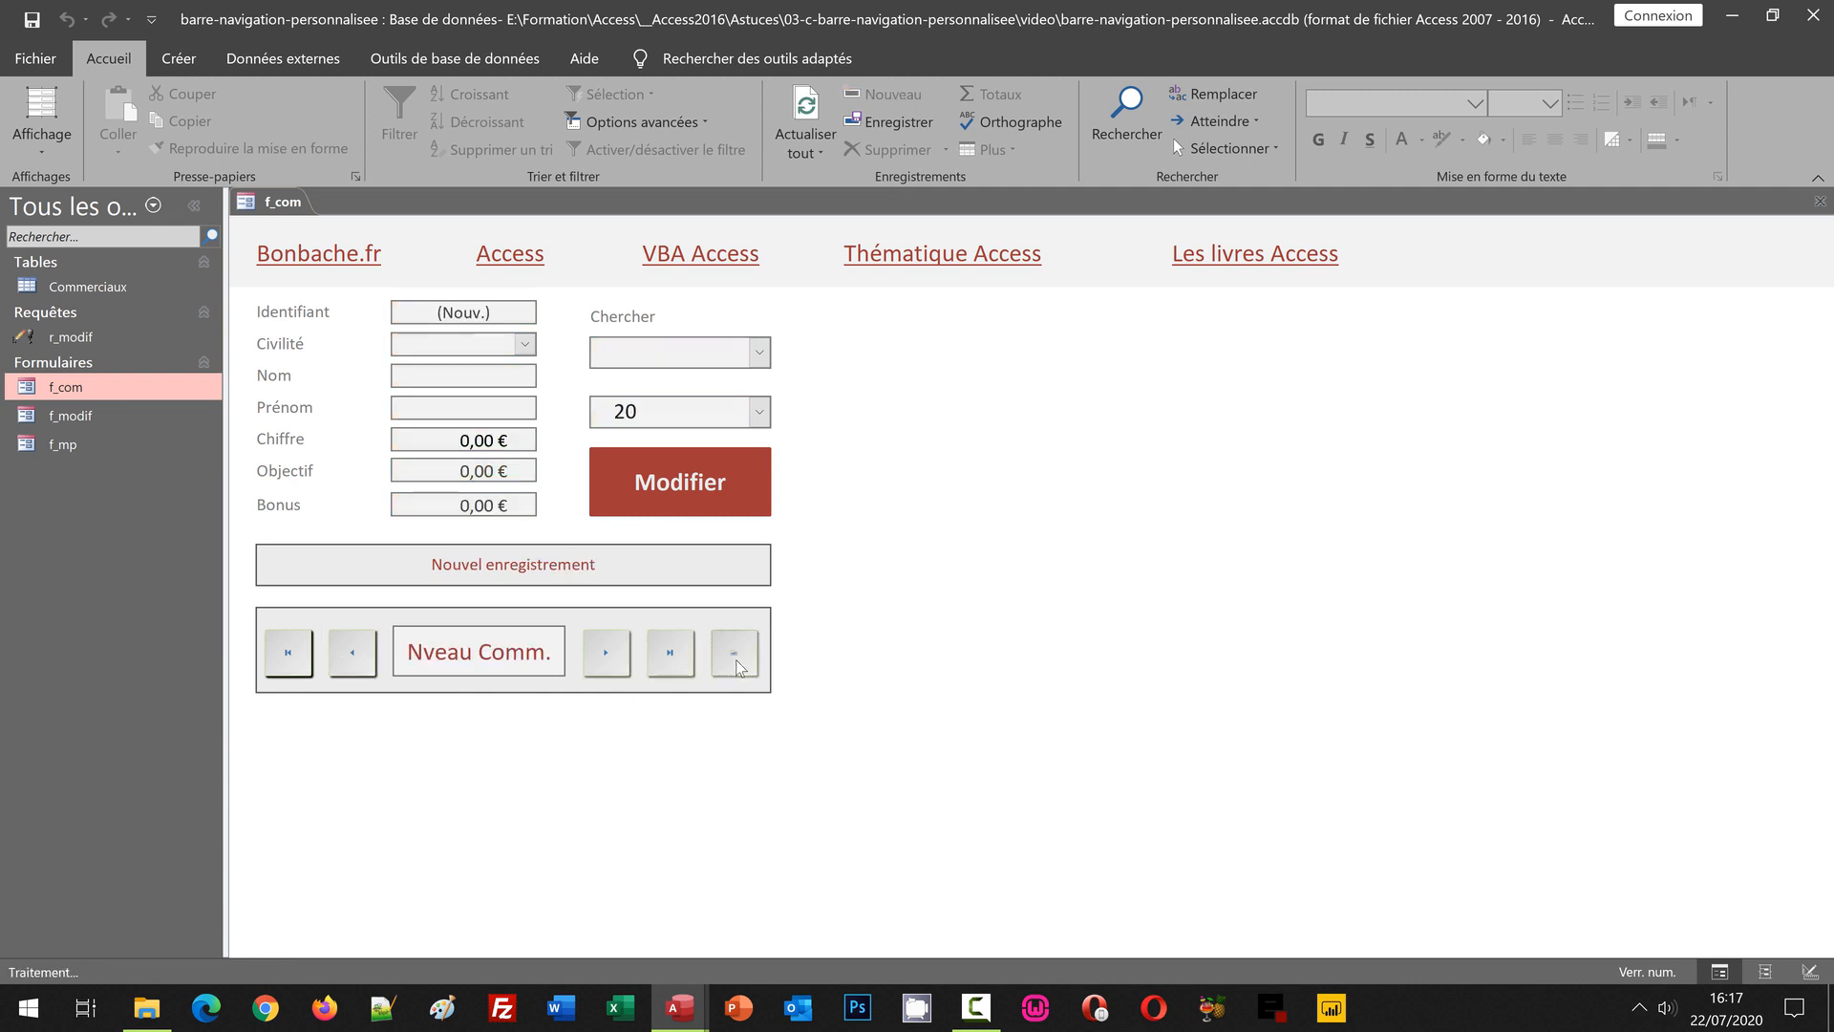